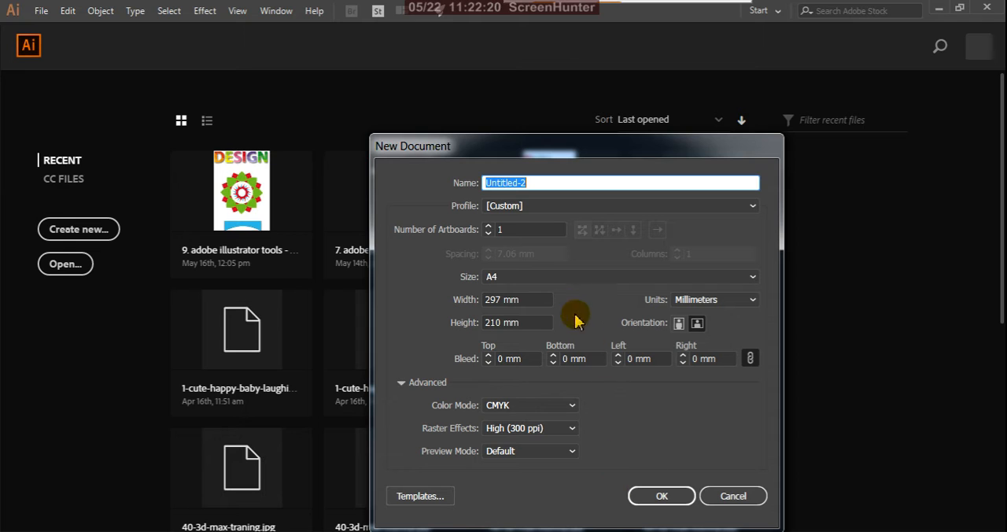
Step: Create a new A4 landscape CMYK document in millimetres, and put away the floating Info and Color panels
{"action": "left_click", "coordinate": [675, 497]}
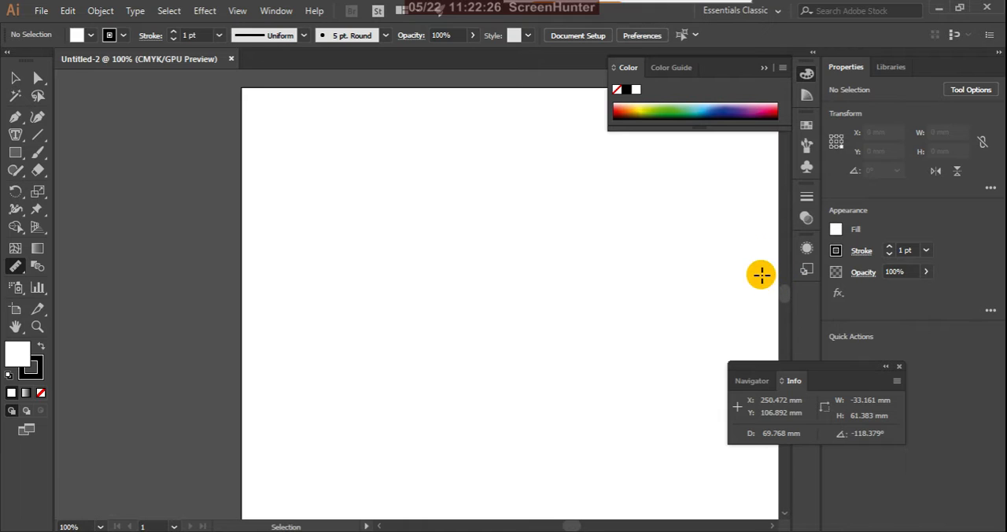
{"action": "left_click", "coordinate": [899, 367]}
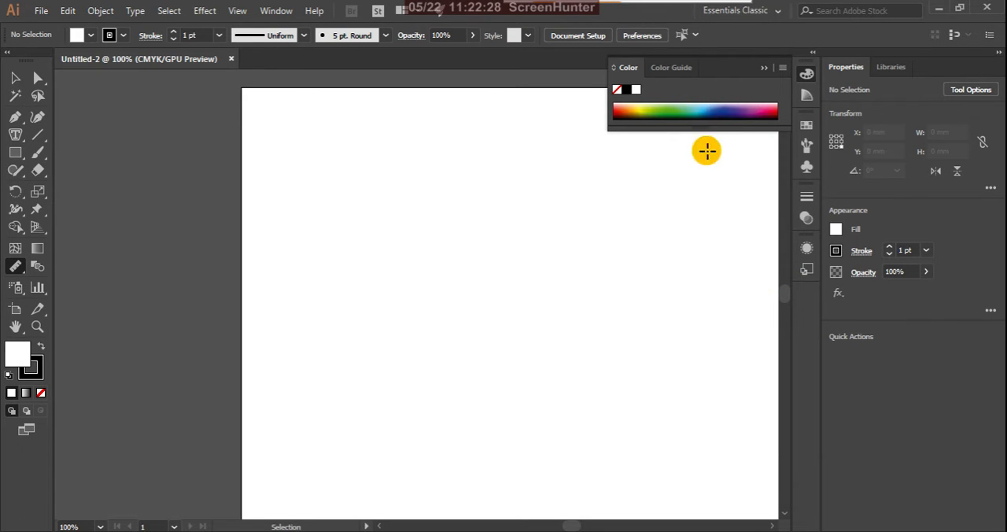
{"action": "left_click", "coordinate": [758, 69]}
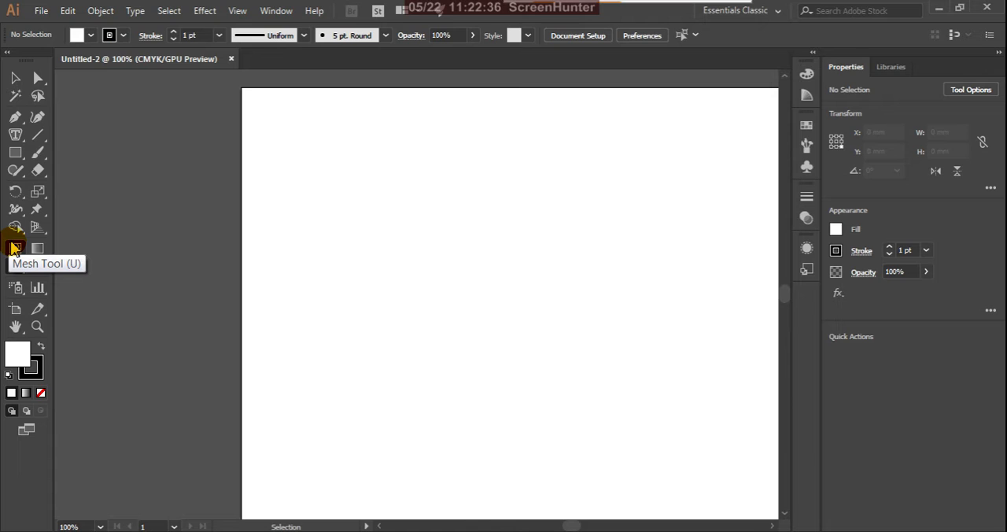
Step: Draw a rectangle about 66 by 63 mm near the artboard's upper-left corner and fill it with bright red
{"action": "left_click", "coordinate": [15, 77]}
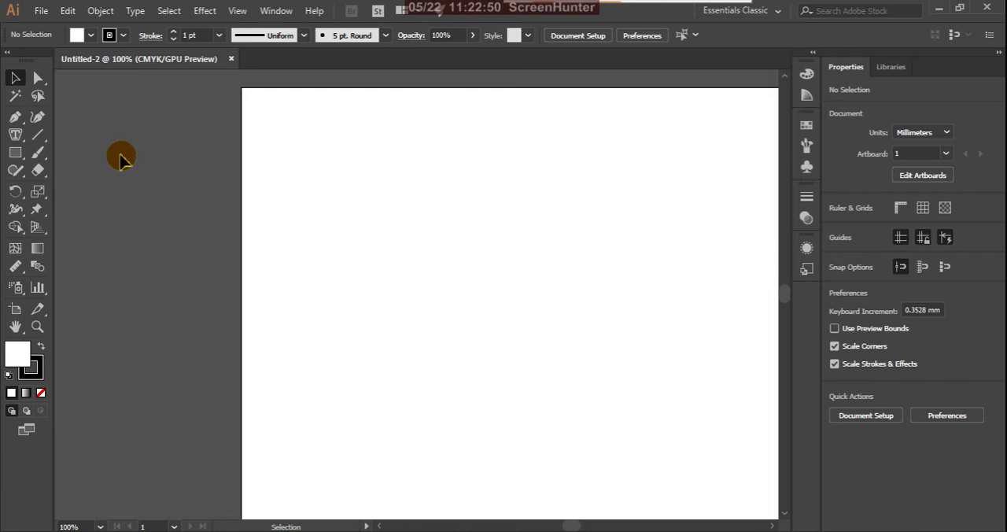
{"action": "left_click", "coordinate": [15, 153]}
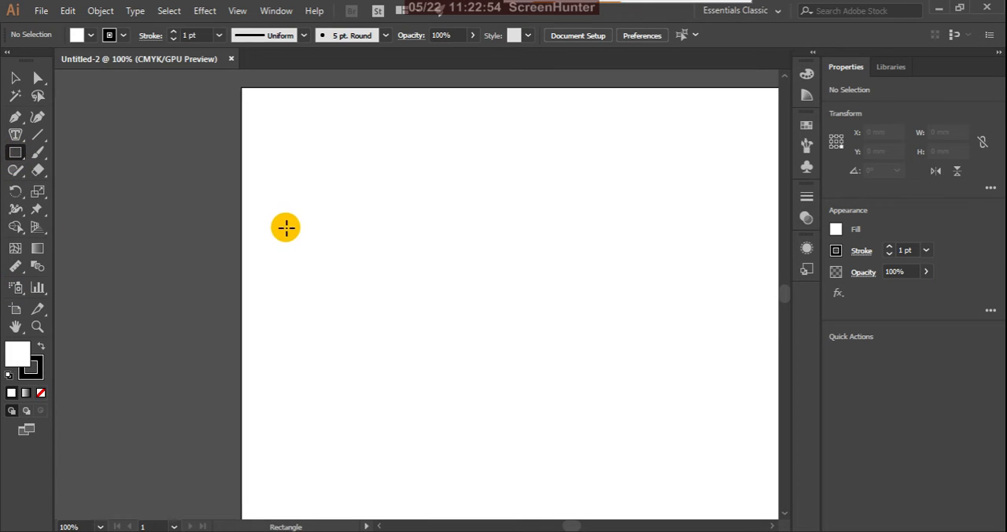
{"action": "left_click_drag", "start_coordinate": [277, 140], "coordinate": [415, 270]}
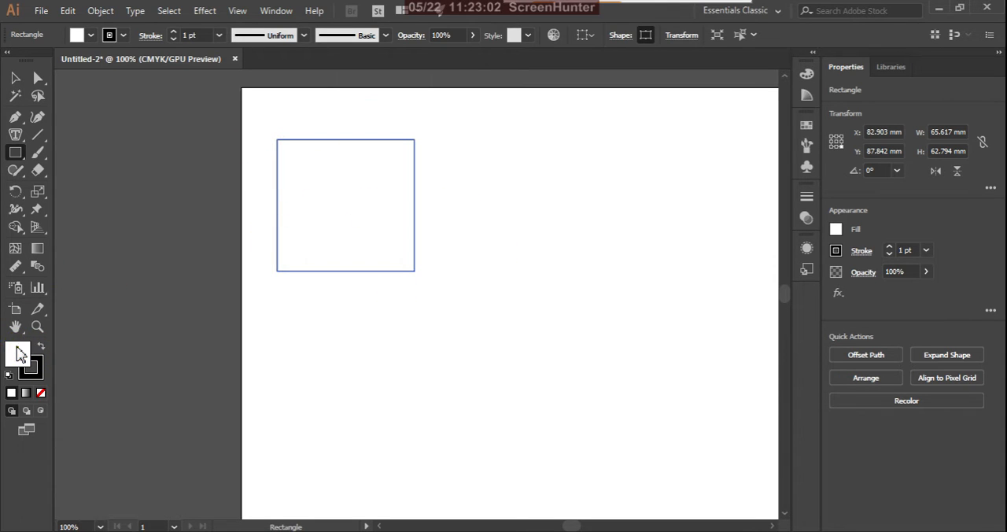
{"action": "double_click", "coordinate": [19, 358]}
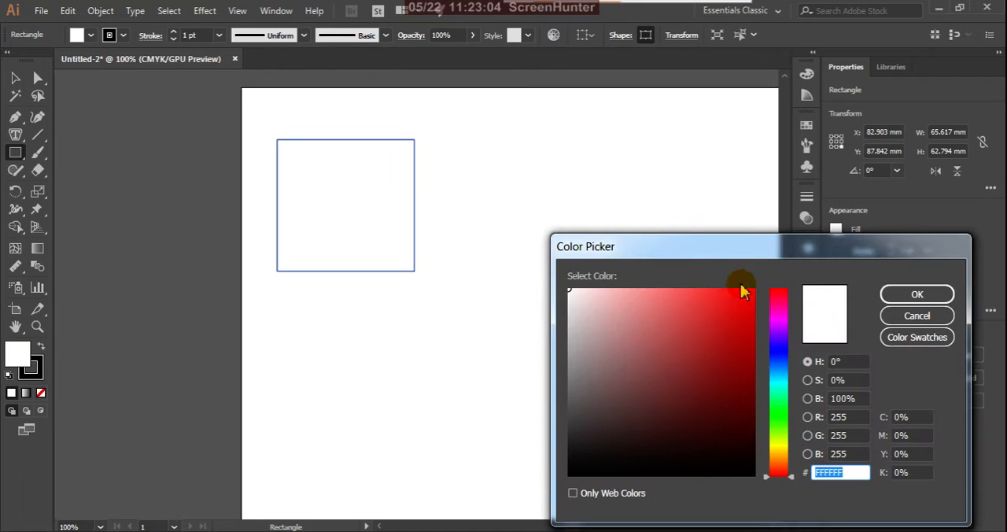
{"action": "left_click", "coordinate": [751, 294]}
{"action": "left_click", "coordinate": [914, 295]}
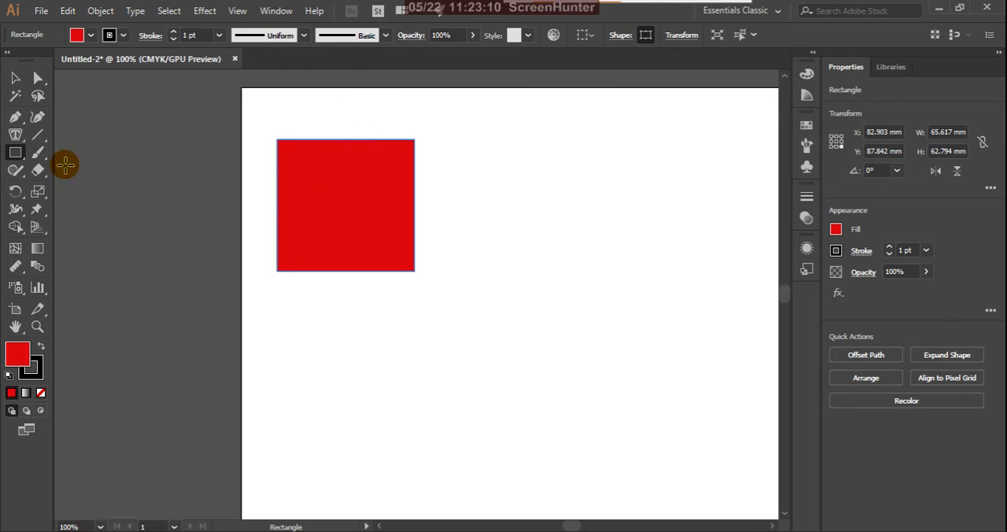
{"action": "left_click", "coordinate": [15, 77]}
{"action": "left_click", "coordinate": [308, 166]}
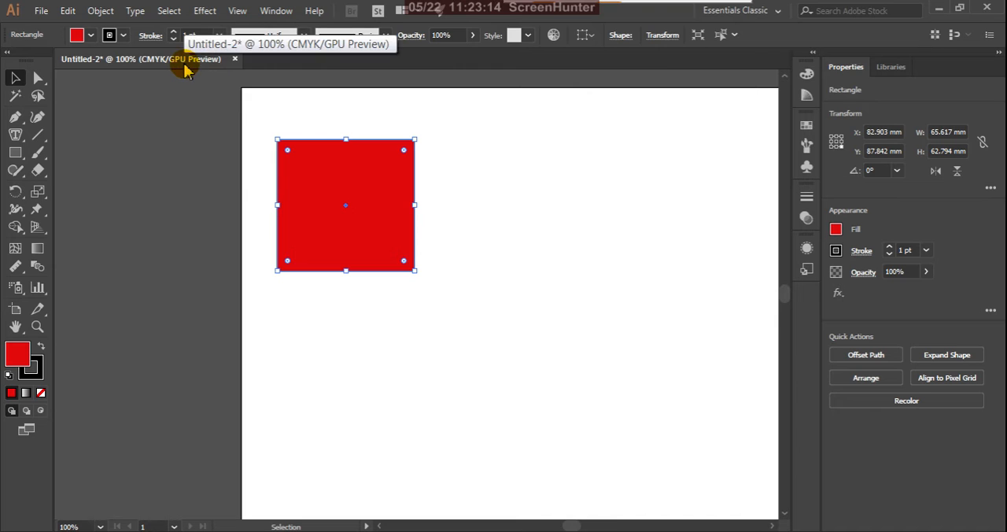
{"action": "left_click", "coordinate": [37, 248]}
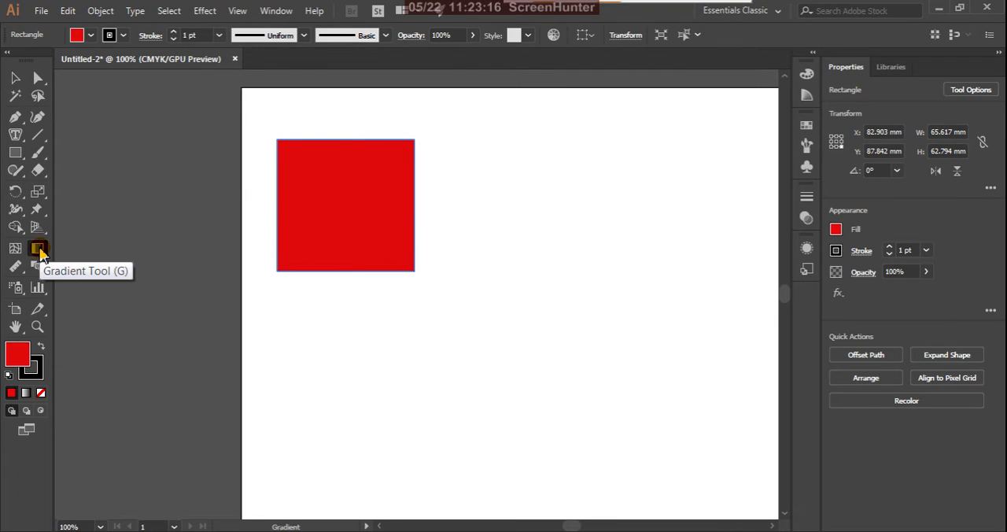
{"action": "double_click", "coordinate": [39, 249]}
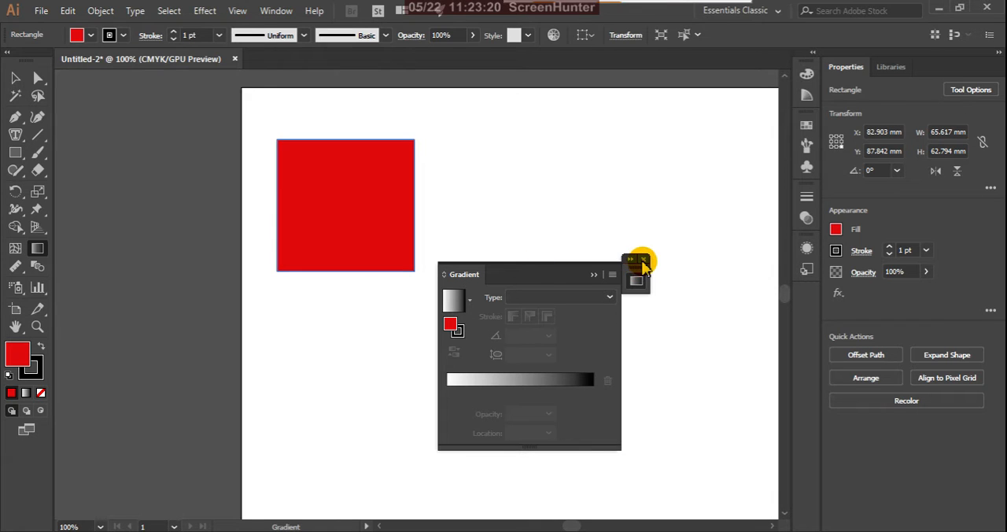
{"action": "left_click", "coordinate": [643, 261]}
{"action": "left_click", "coordinate": [15, 78]}
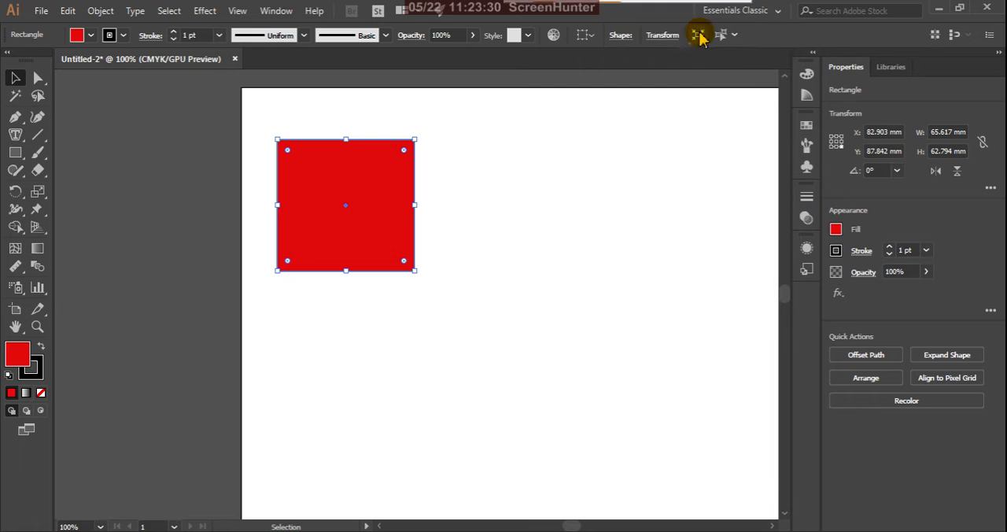
Step: Show the gradient settings beside the rectangle and apply a linear white-to-black gradient to its fill
{"action": "left_click", "coordinate": [278, 13]}
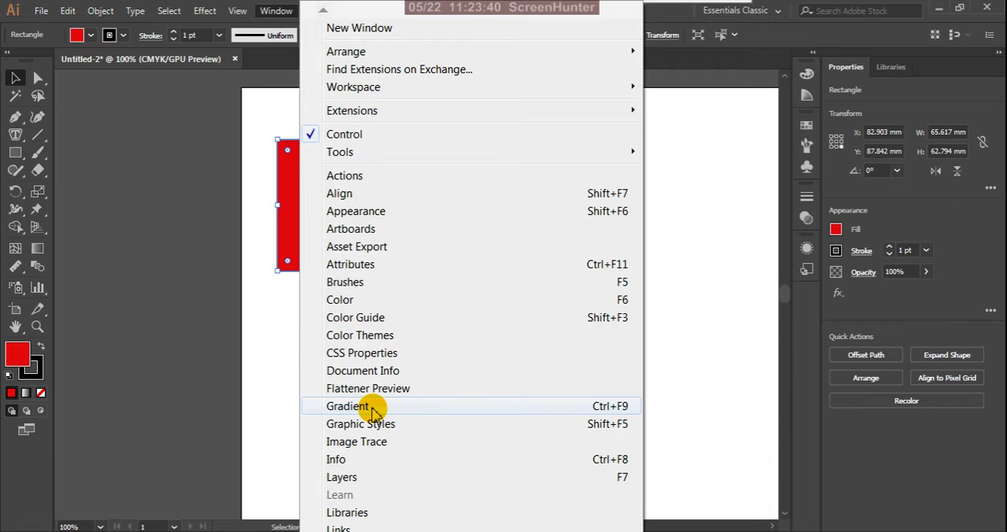
{"action": "left_click", "coordinate": [372, 408]}
{"action": "left_click_drag", "start_coordinate": [572, 269], "coordinate": [715, 234]}
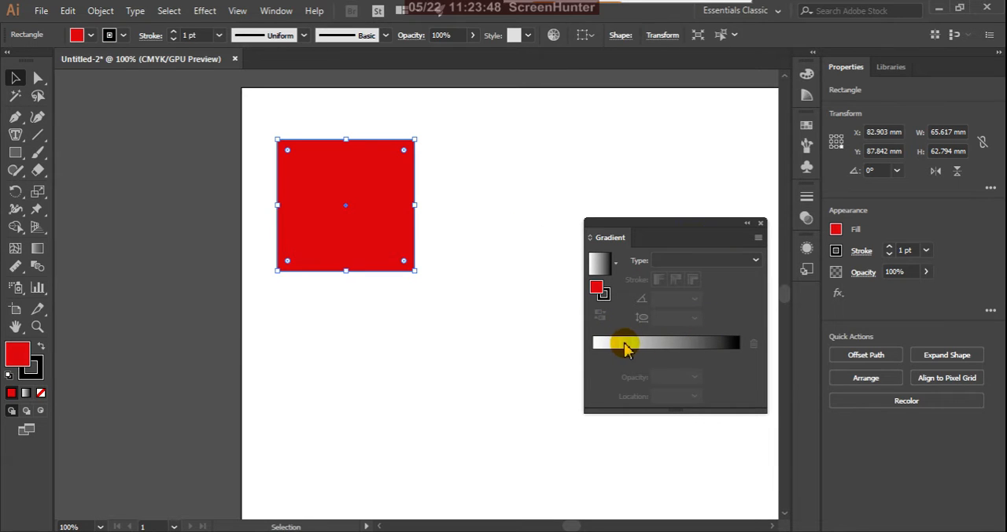
{"action": "left_click", "coordinate": [626, 347]}
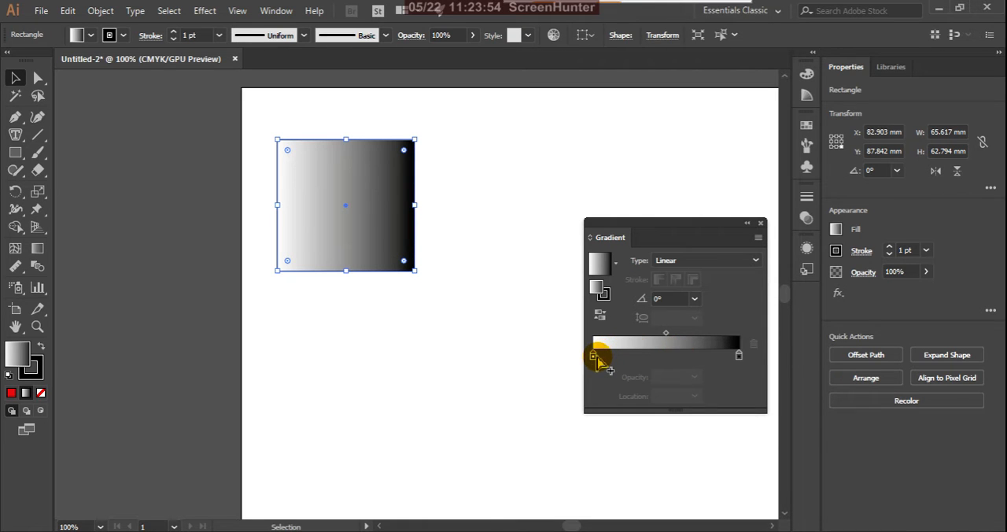
Step: Add a gradient stop at about 23.5% between the white and black stops and color it red
{"action": "left_click", "coordinate": [596, 356]}
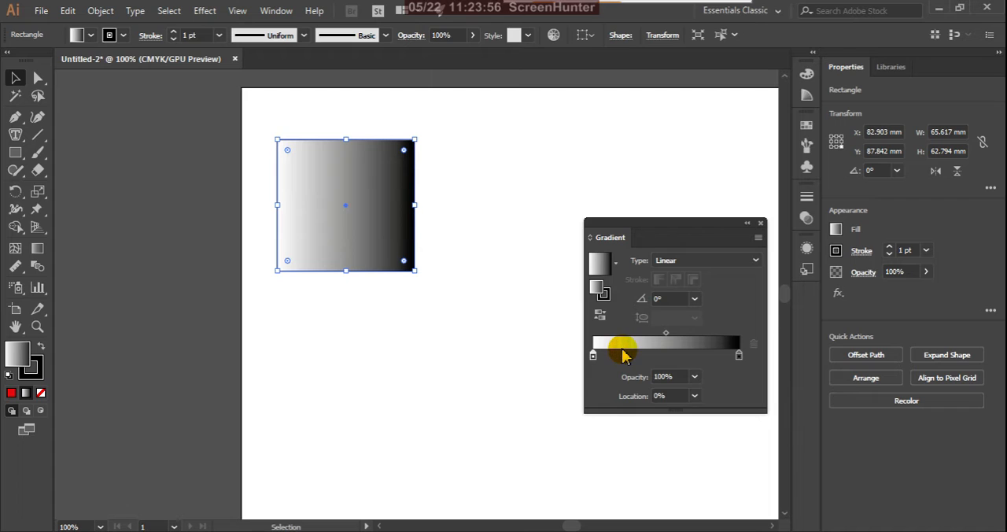
{"action": "left_click", "coordinate": [628, 355]}
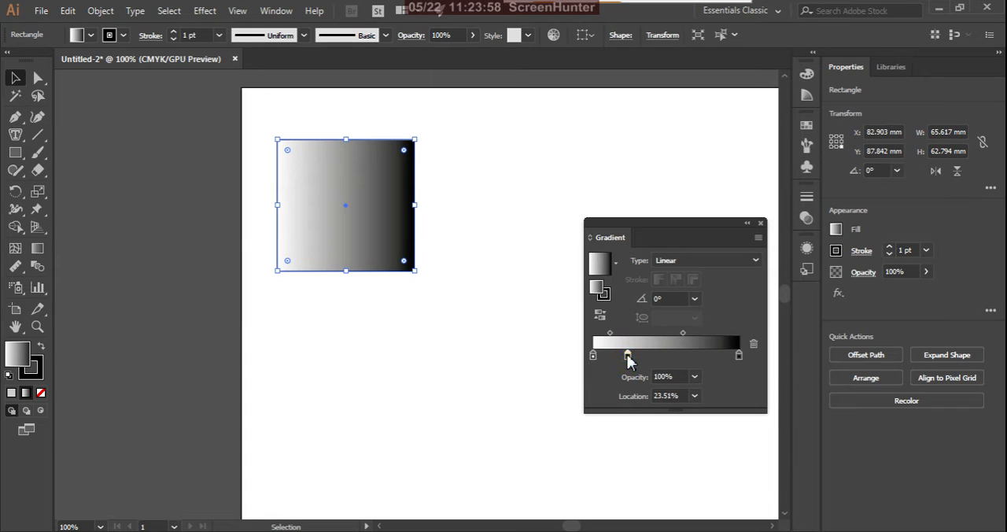
{"action": "double_click", "coordinate": [627, 357]}
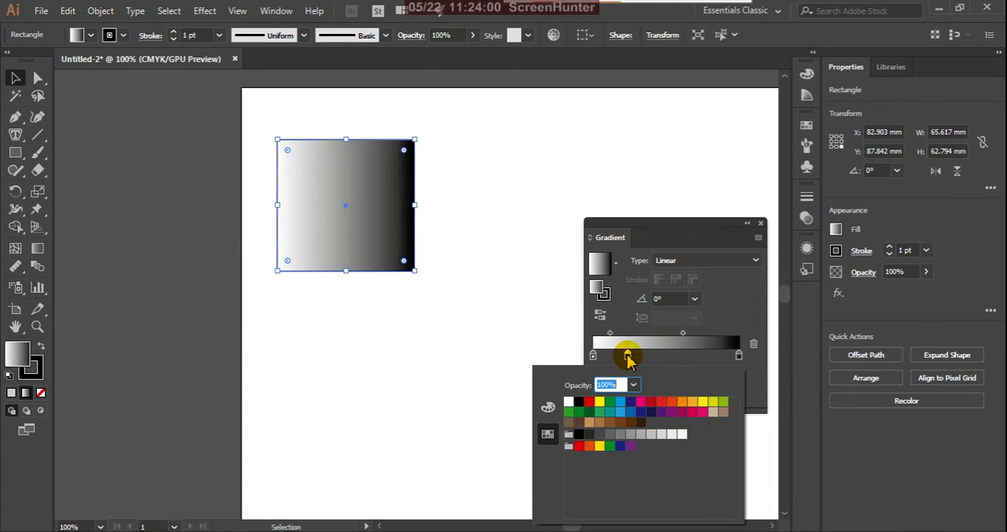
{"action": "left_click", "coordinate": [663, 404]}
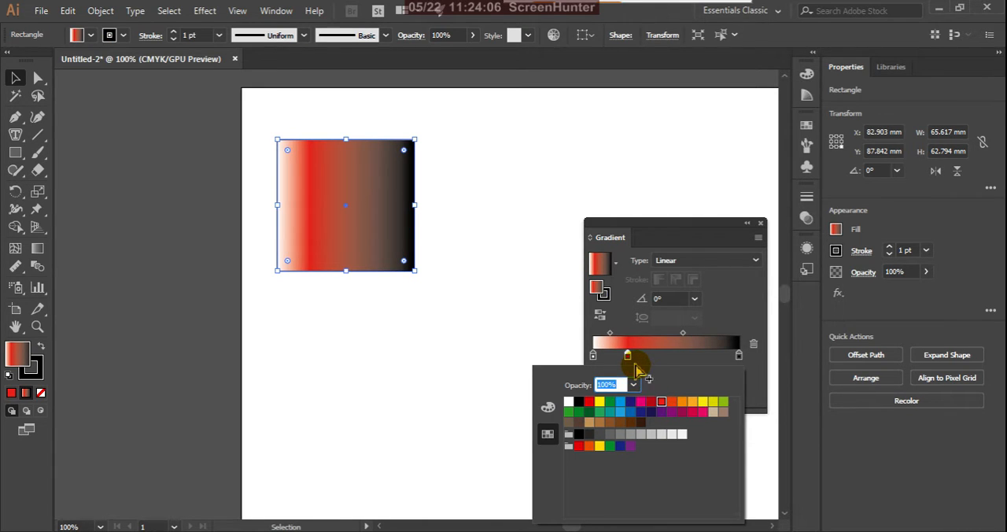
Step: Change the gradient's starting stop at 0% to the yellow swatch
{"action": "left_click", "coordinate": [595, 358]}
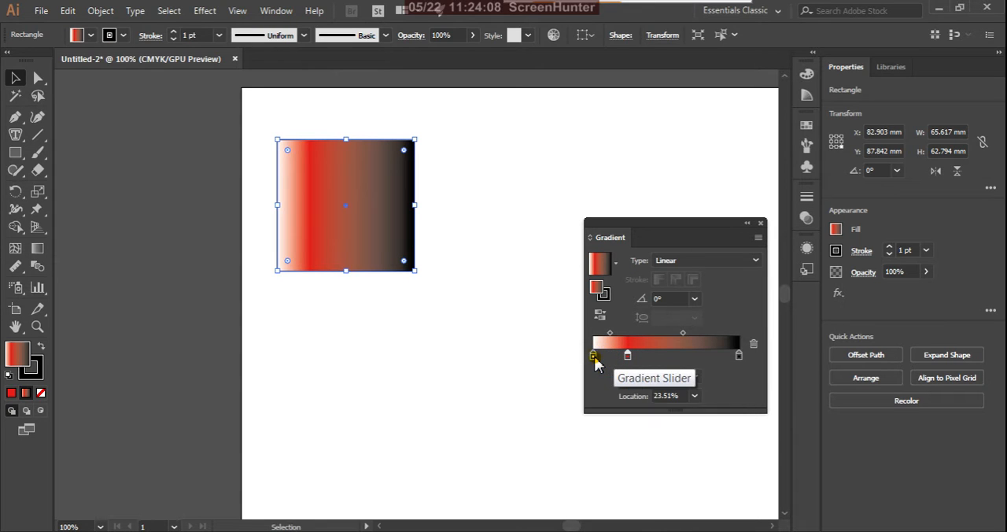
{"action": "double_click", "coordinate": [595, 358]}
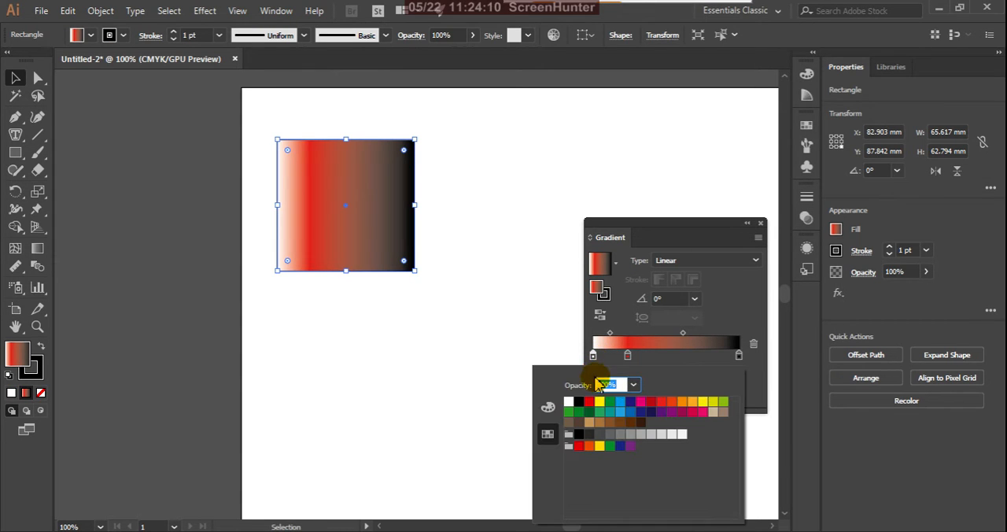
{"action": "left_click", "coordinate": [599, 402]}
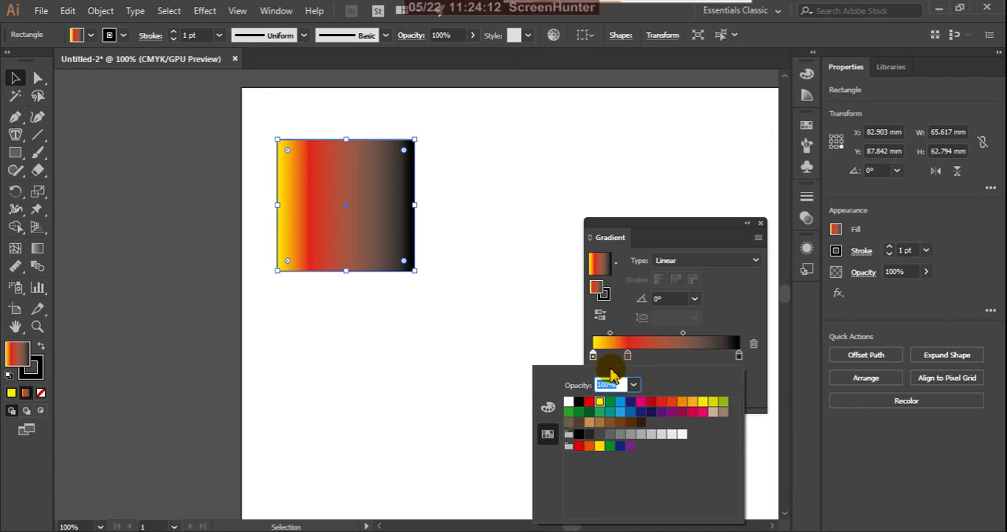
Step: Recolor the gradient's black end stop green and adjust its color to C 98, M 0, Y 100, K 0
{"action": "left_click", "coordinate": [739, 359]}
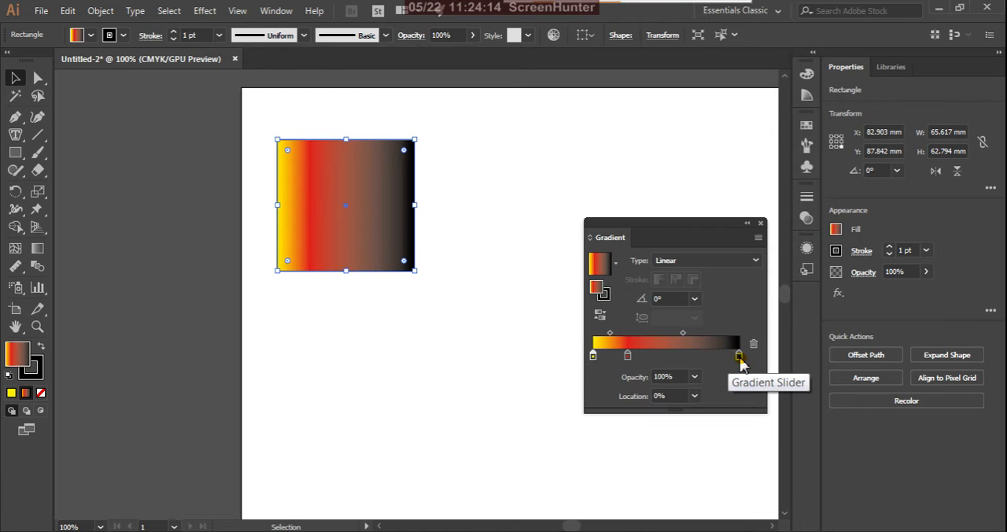
{"action": "double_click", "coordinate": [739, 359]}
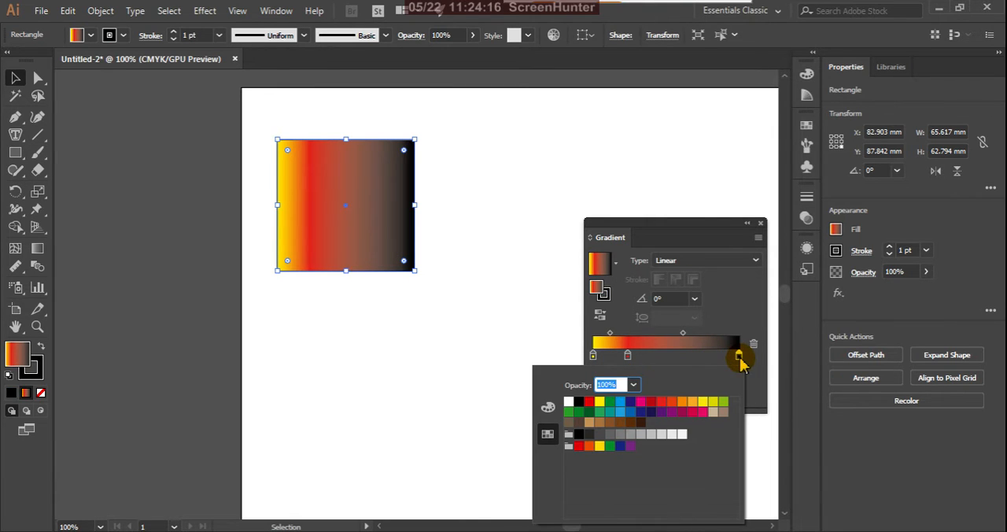
{"action": "left_click", "coordinate": [723, 402]}
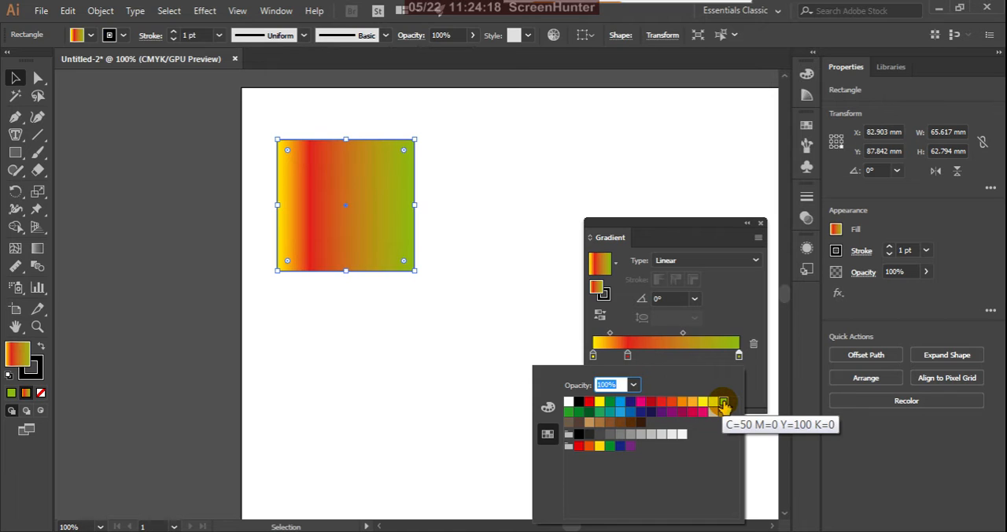
{"action": "left_click", "coordinate": [549, 409]}
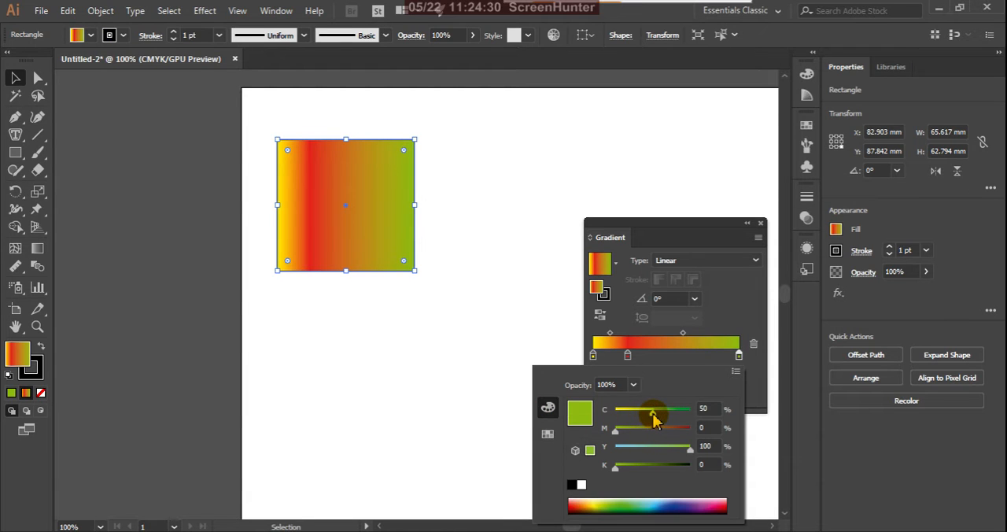
{"action": "left_click_drag", "start_coordinate": [652, 417], "coordinate": [670, 419]}
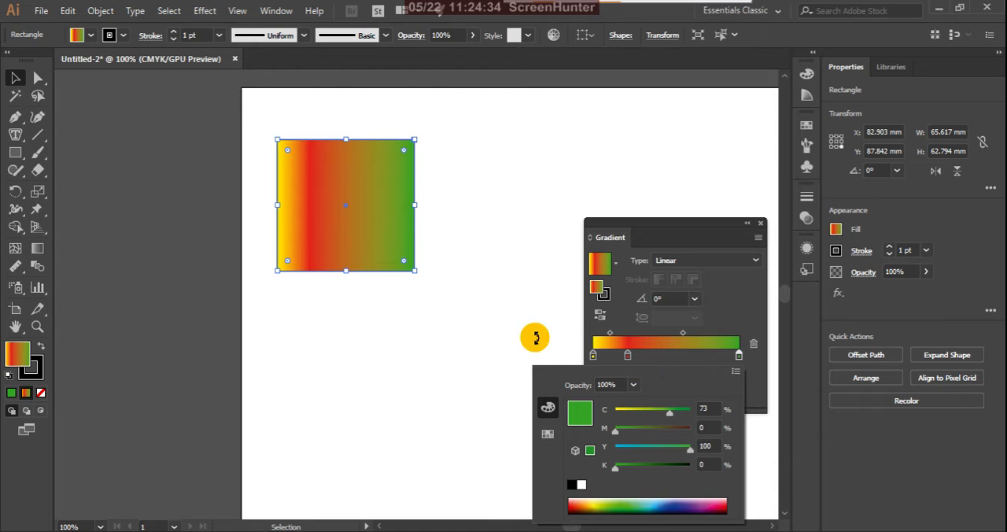
{"action": "left_click_drag", "start_coordinate": [673, 413], "coordinate": [691, 422]}
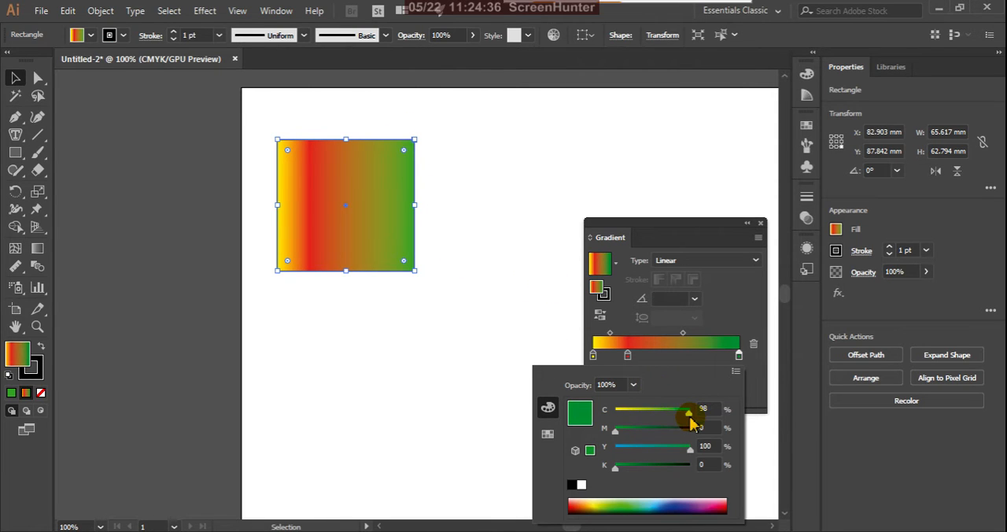
Step: Reposition the red stop to about 43% and shift both blend midpoints, setting the red-to-green midpoint to about 62%
{"action": "left_click", "coordinate": [628, 358]}
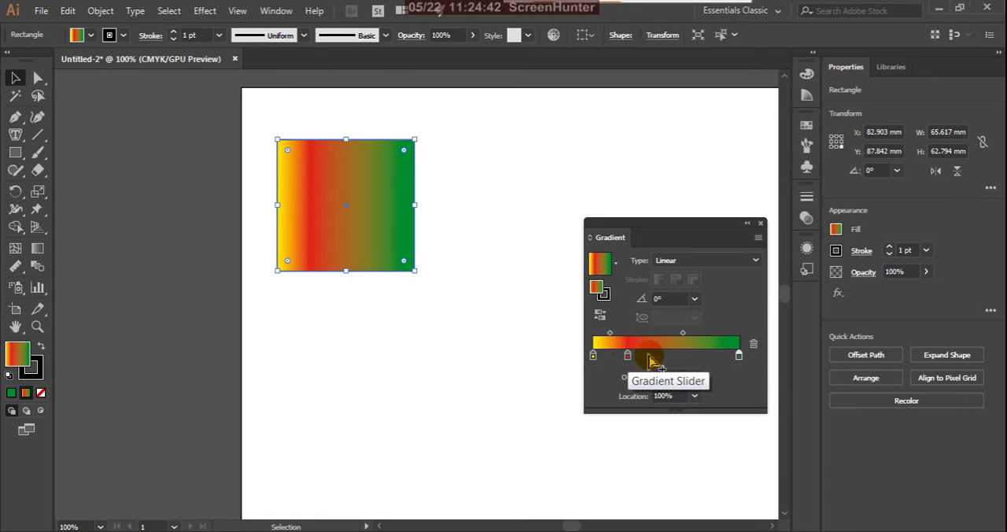
{"action": "left_click_drag", "start_coordinate": [632, 355], "coordinate": [670, 356]}
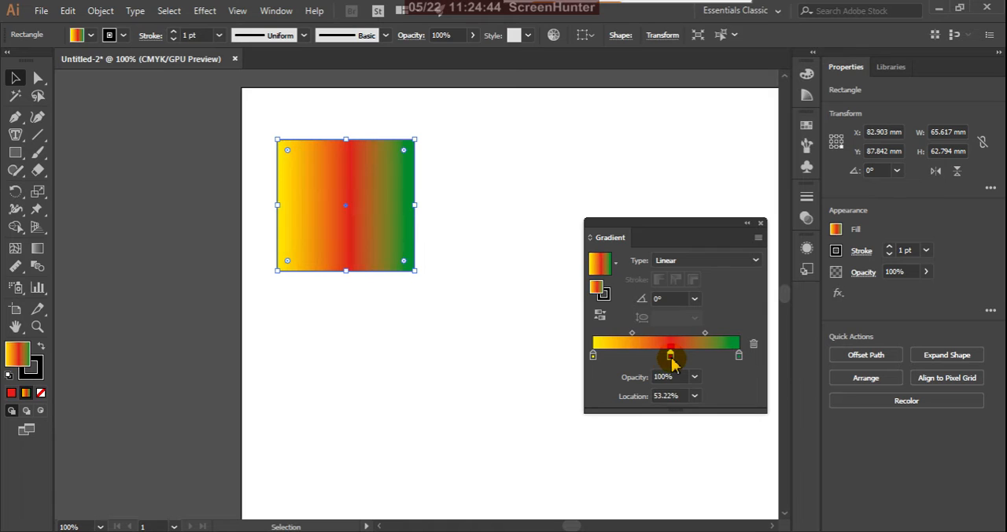
{"action": "left_click", "coordinate": [360, 207]}
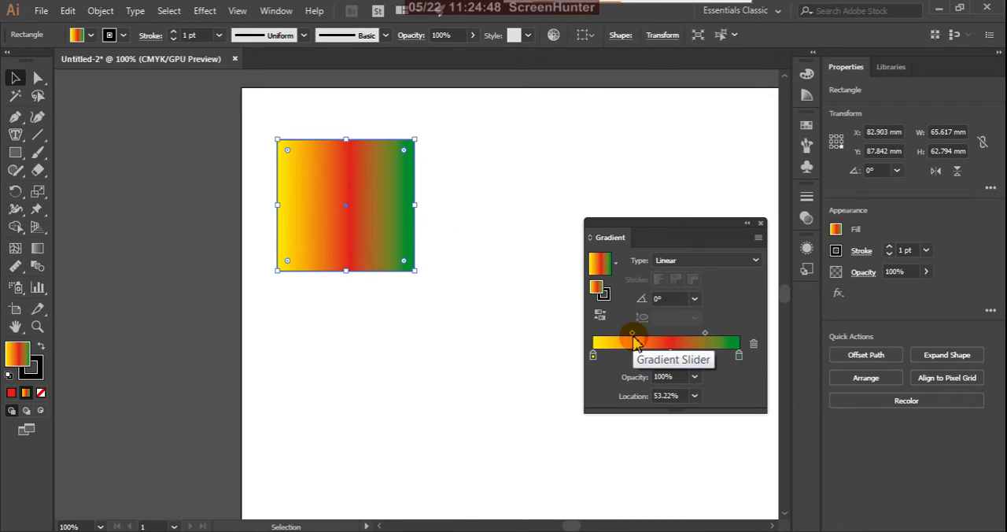
{"action": "left_click_drag", "start_coordinate": [633, 332], "coordinate": [611, 340]}
{"action": "mouse_move", "coordinate": [705, 333]}
{"action": "left_mouse_down"}
{"action": "mouse_move", "coordinate": [656, 354]}
{"action": "mouse_move", "coordinate": [710, 338]}
{"action": "left_mouse_up"}
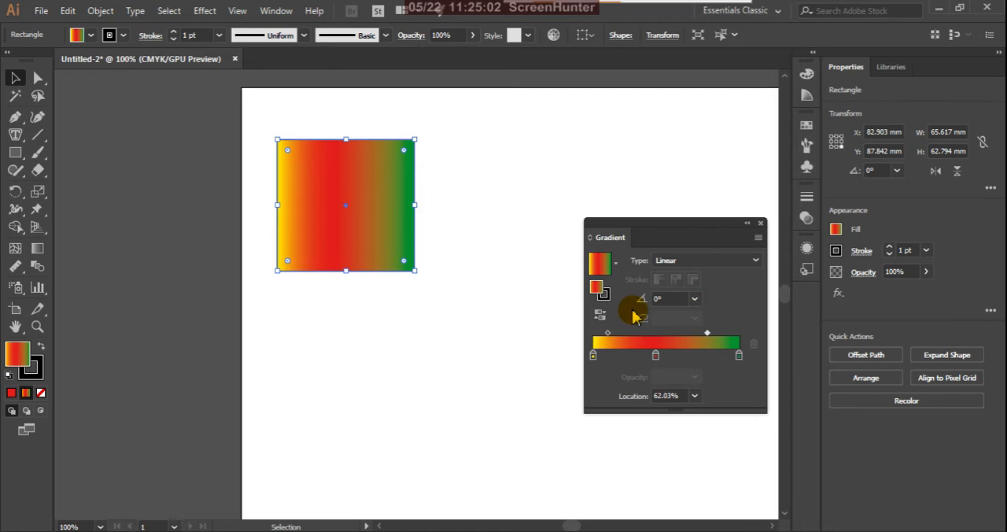
Step: Set the opacity of the gradient's red middle stop to 20%
{"action": "left_click", "coordinate": [655, 357]}
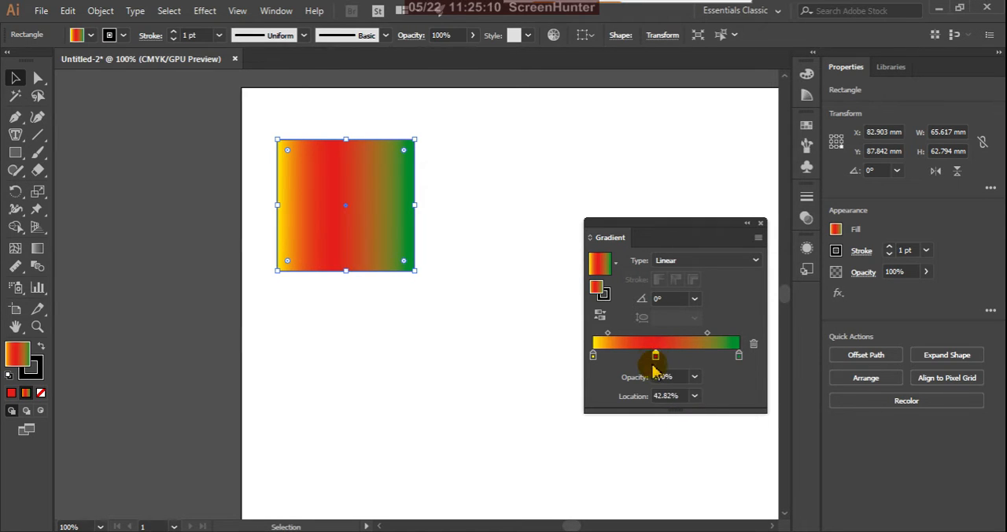
{"action": "left_click", "coordinate": [696, 378]}
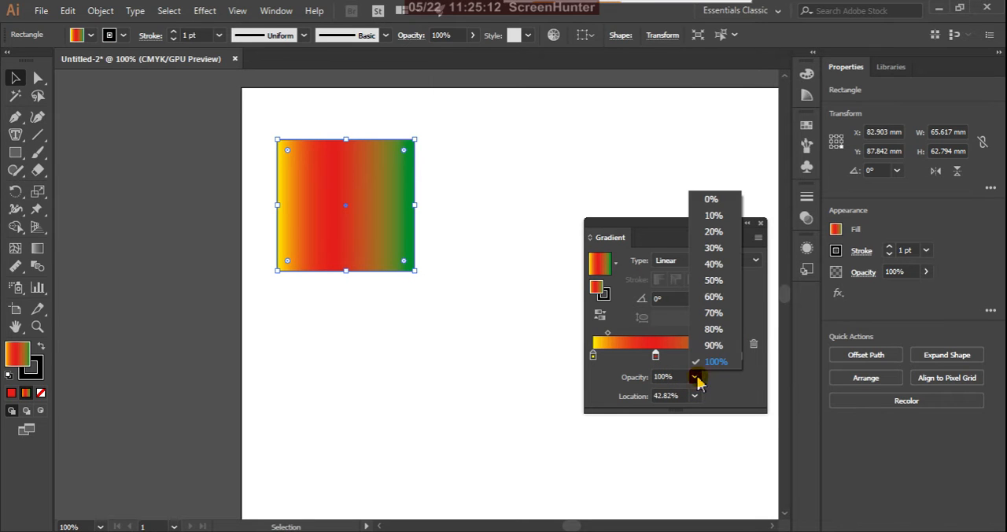
{"action": "left_click", "coordinate": [716, 233]}
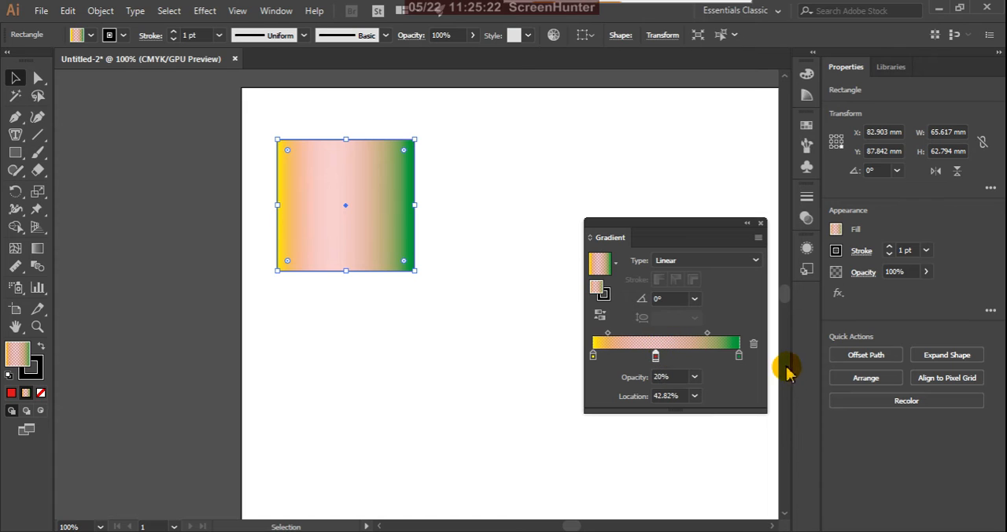
Step: Set the red middle stop's opacity to 100% and its location on the gradient to 70%
{"action": "left_click", "coordinate": [695, 378]}
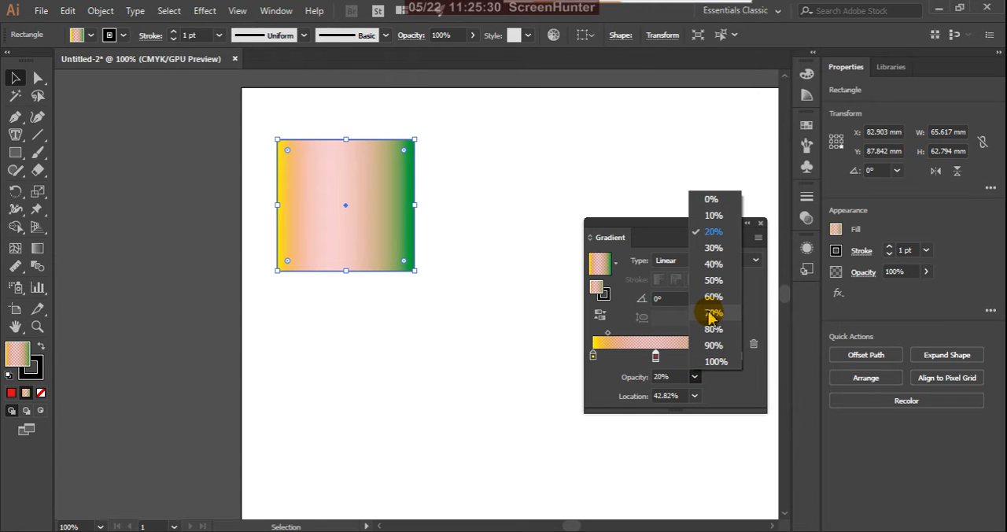
{"action": "left_click", "coordinate": [716, 362]}
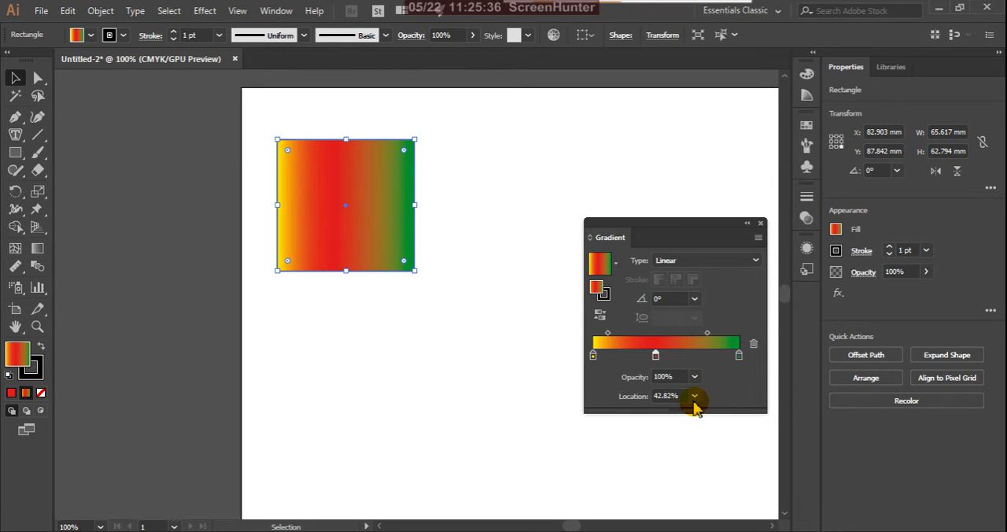
{"action": "left_click", "coordinate": [694, 397]}
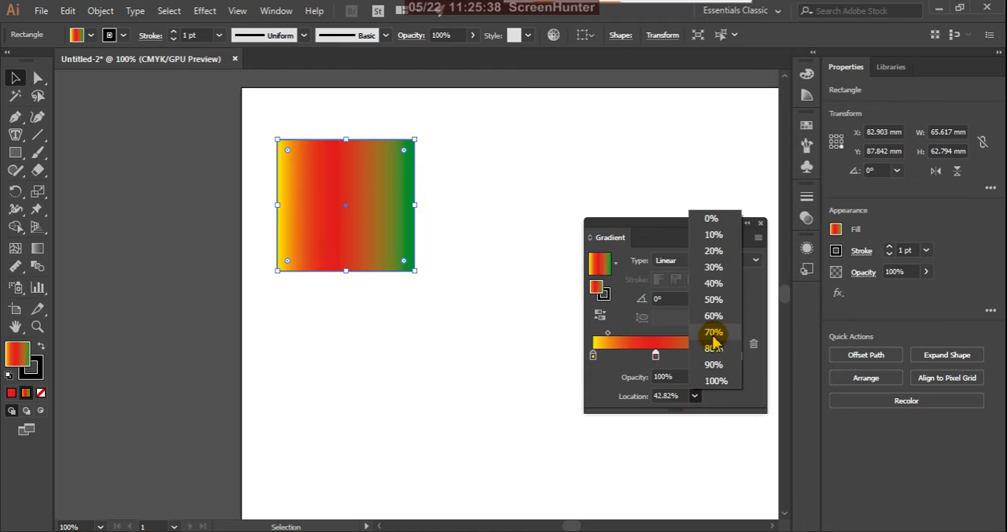
{"action": "left_click", "coordinate": [713, 332]}
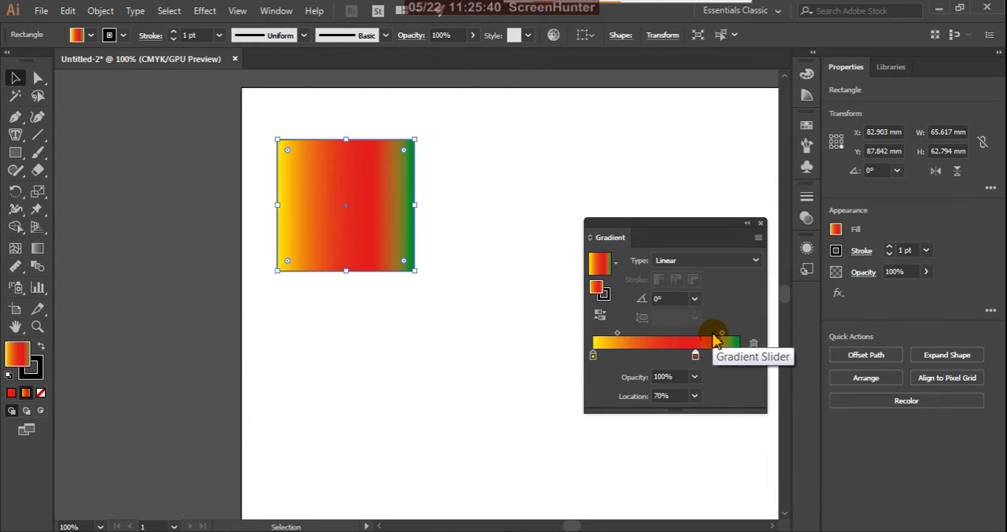
Step: Try the red middle stop at locations 30% and 90%, and settle it at 50%
{"action": "left_click", "coordinate": [695, 396]}
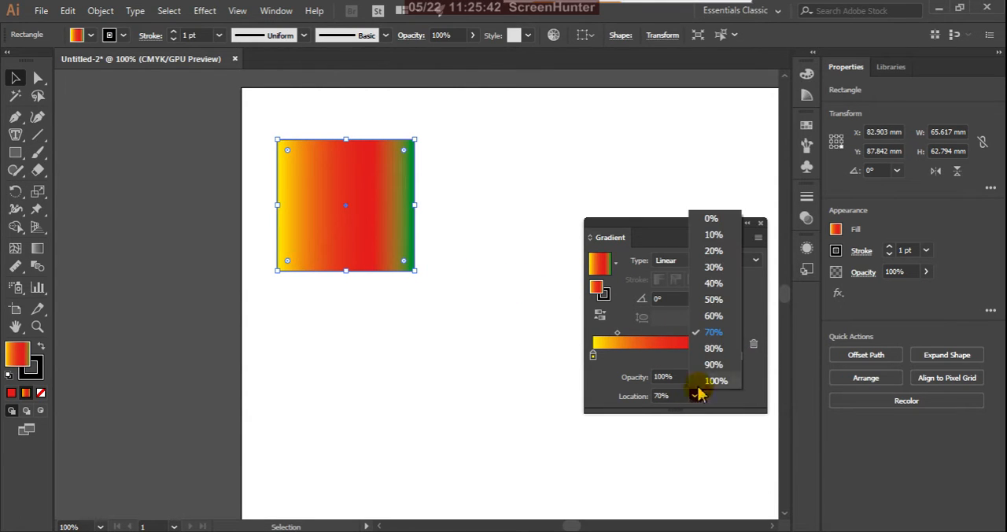
{"action": "left_click", "coordinate": [714, 269]}
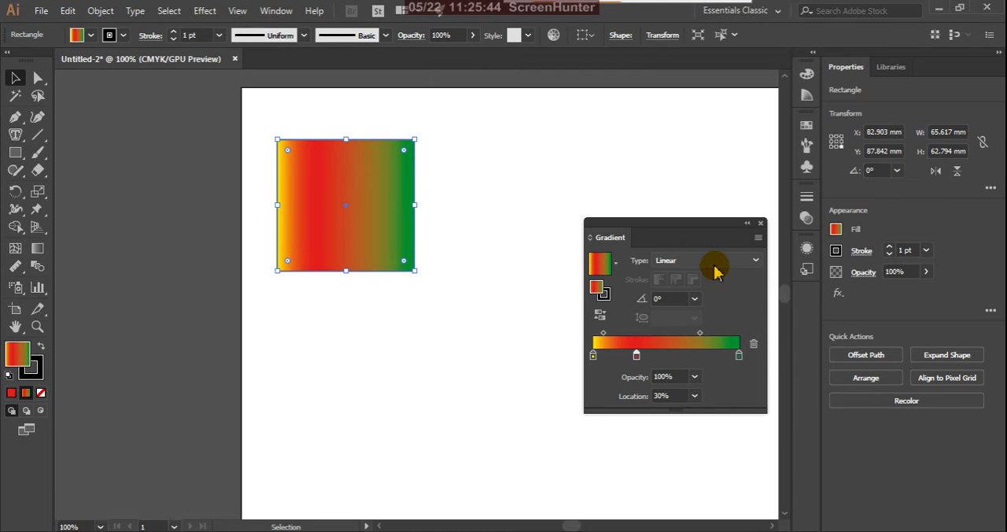
{"action": "left_click", "coordinate": [695, 396]}
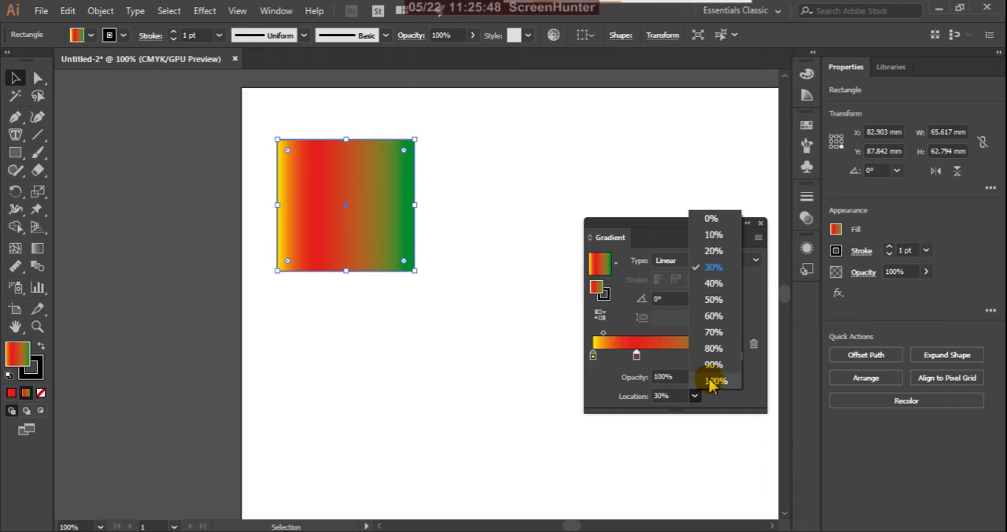
{"action": "left_click", "coordinate": [714, 365]}
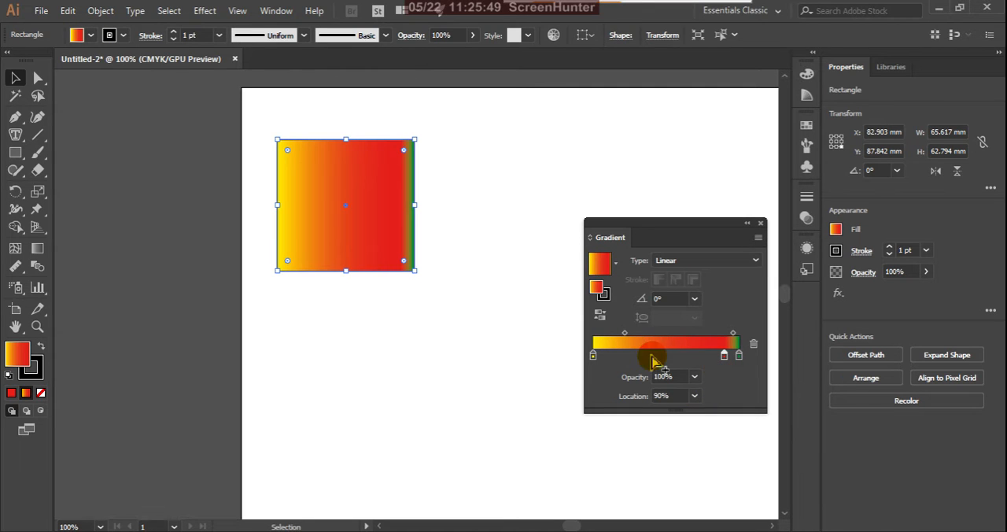
{"action": "left_click", "coordinate": [695, 397]}
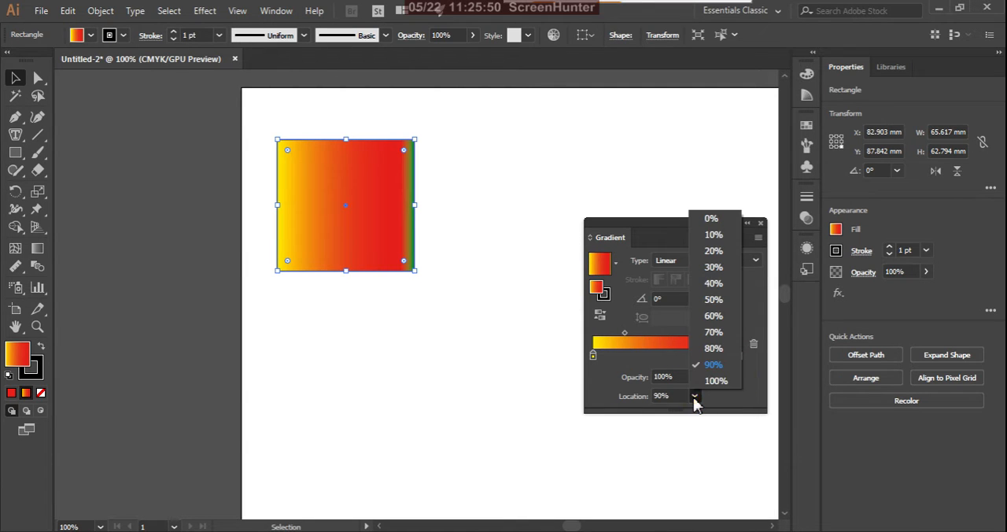
{"action": "left_click", "coordinate": [713, 300]}
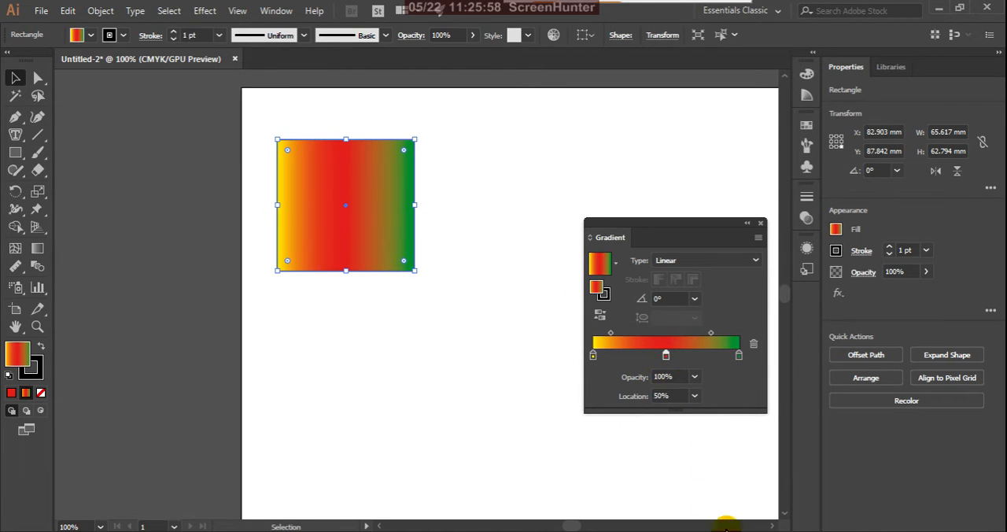
Step: Remove the red middle stop from the gradient, leaving only the yellow and green stops
{"action": "left_click", "coordinate": [666, 356]}
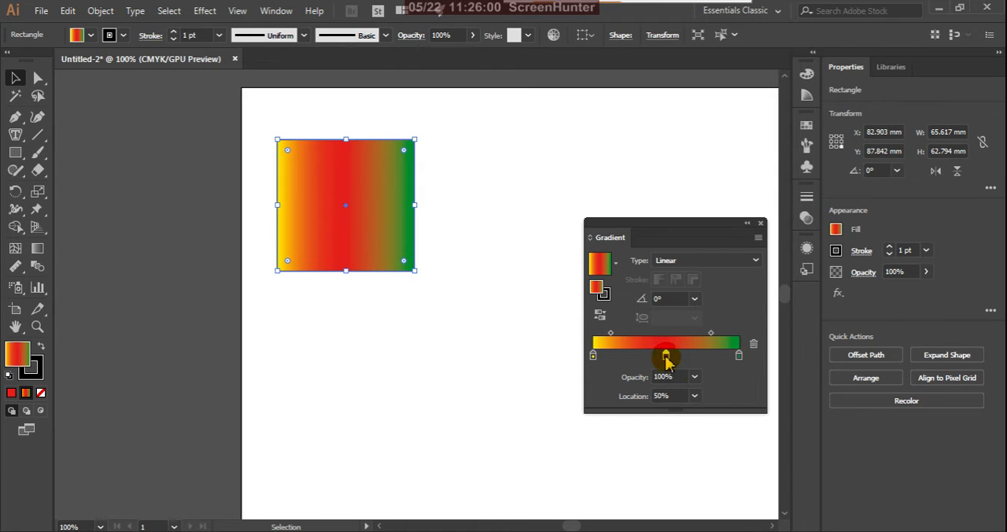
{"action": "left_click_drag", "start_coordinate": [666, 356], "coordinate": [668, 508]}
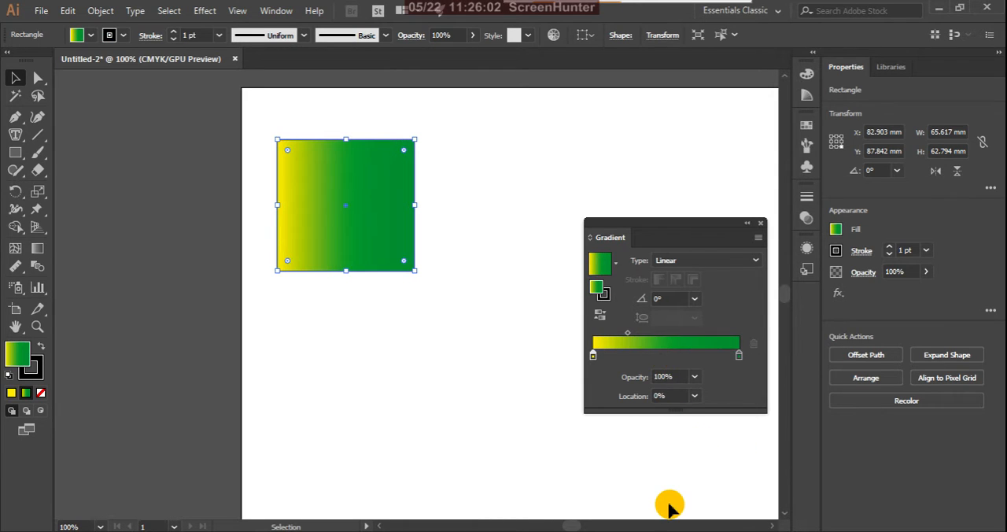
Step: Add a gradient stop at about 49% between yellow and green and color it with the red swatch
{"action": "left_click", "coordinate": [666, 356]}
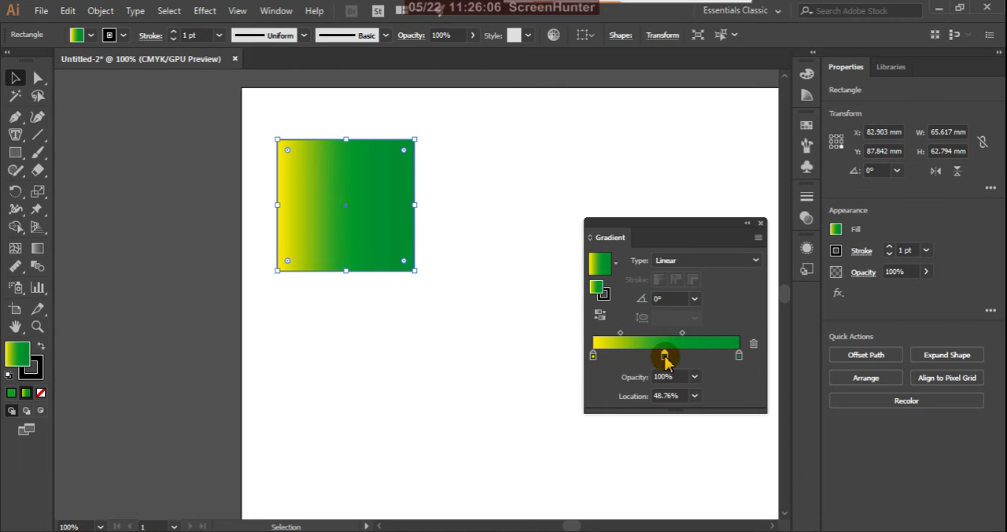
{"action": "double_click", "coordinate": [665, 358]}
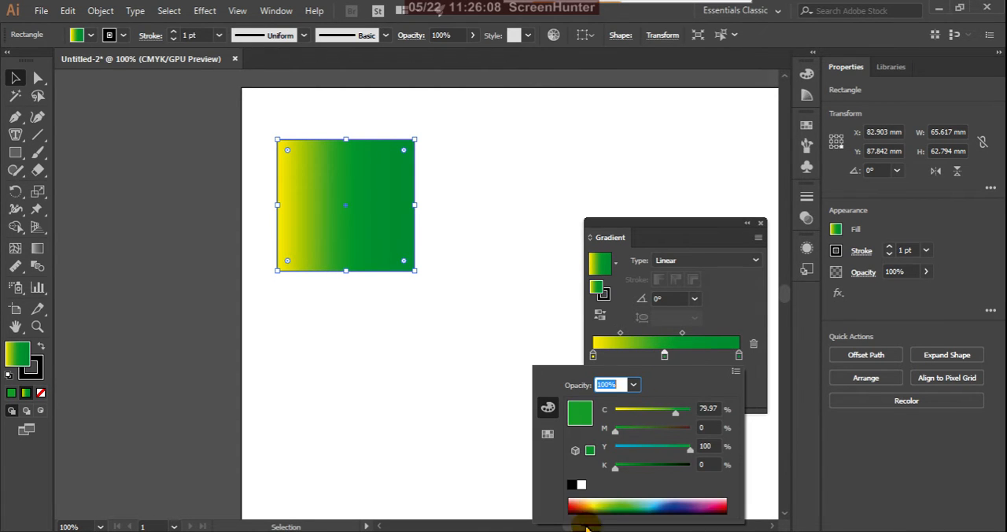
{"action": "left_click", "coordinate": [580, 501]}
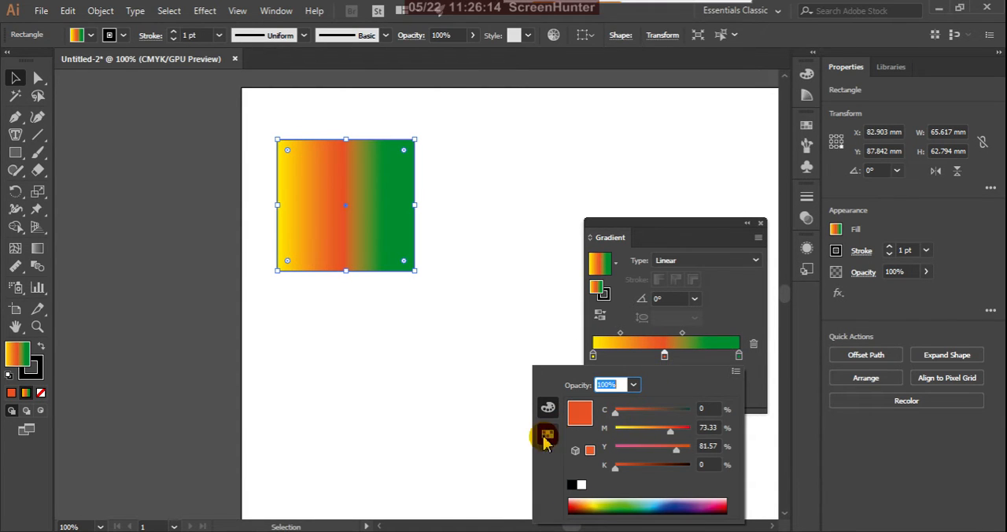
{"action": "left_click", "coordinate": [548, 436]}
{"action": "left_click", "coordinate": [661, 402]}
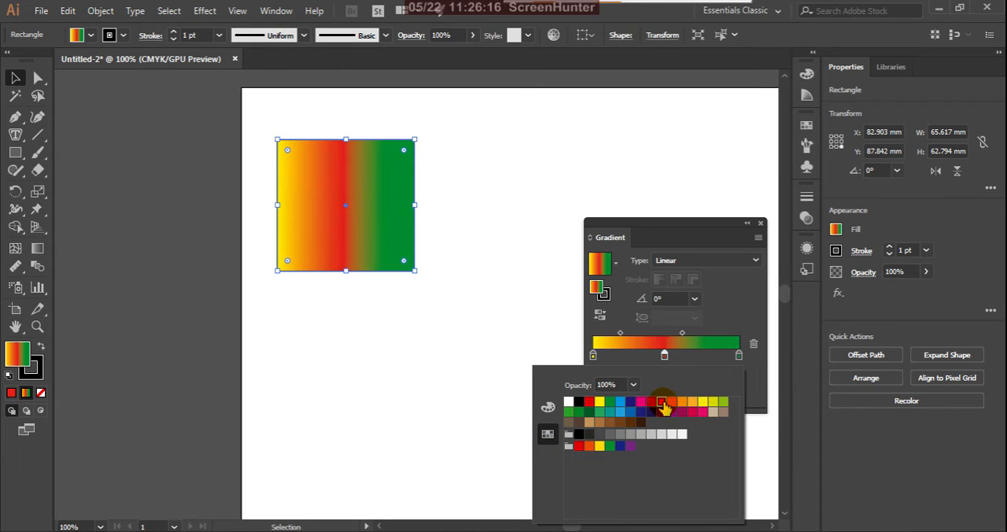
Step: Reposition the new red stop to about 58% and delete it from the gradient
{"action": "left_click", "coordinate": [663, 360]}
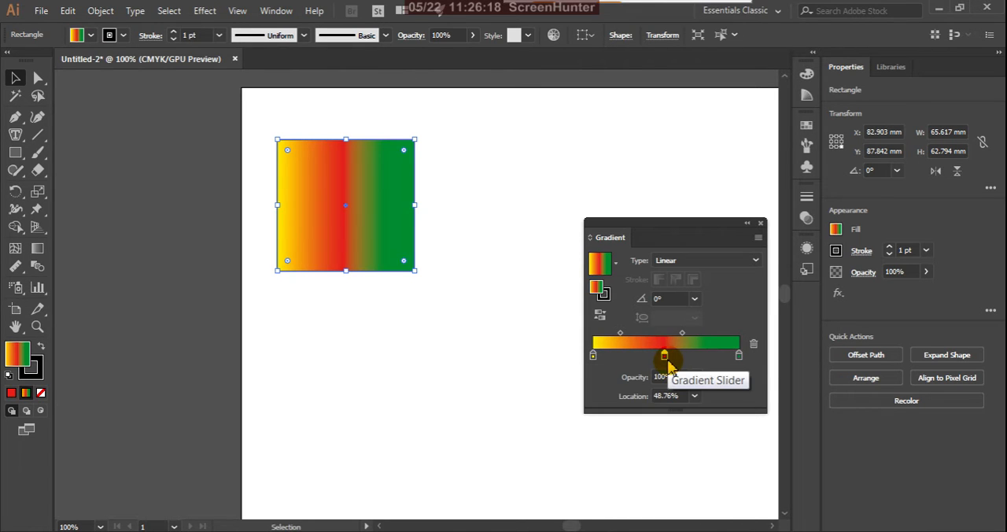
{"action": "mouse_move", "coordinate": [665, 356]}
{"action": "left_mouse_down"}
{"action": "mouse_move", "coordinate": [639, 356]}
{"action": "mouse_move", "coordinate": [678, 355]}
{"action": "left_mouse_up"}
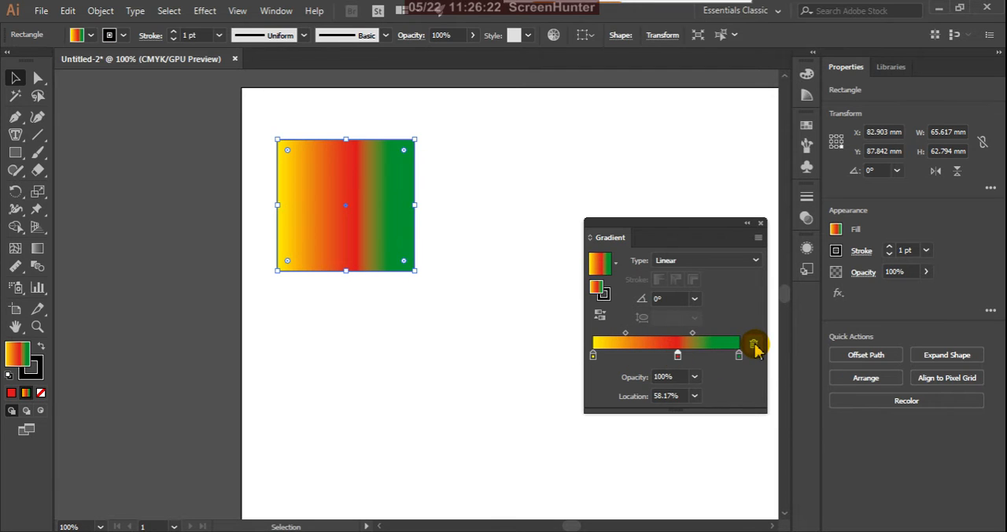
{"action": "left_click", "coordinate": [753, 346]}
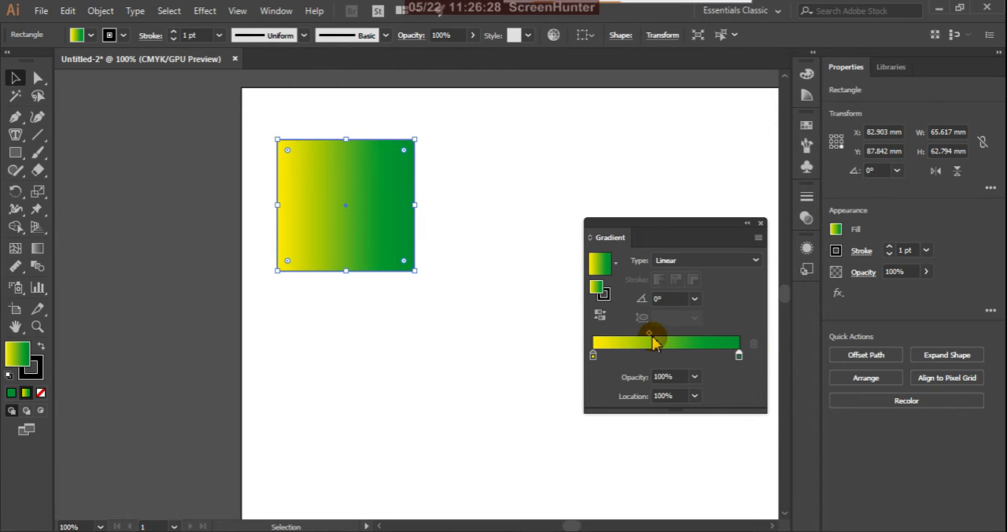
Step: Shift the yellow-to-green midpoint to about 36%, moving the green end stop to about 47% and back to 100%
{"action": "mouse_move", "coordinate": [653, 346]}
{"action": "left_mouse_down"}
{"action": "mouse_move", "coordinate": [667, 343]}
{"action": "mouse_move", "coordinate": [634, 342]}
{"action": "mouse_move", "coordinate": [663, 336]}
{"action": "mouse_move", "coordinate": [668, 356]}
{"action": "mouse_move", "coordinate": [730, 360]}
{"action": "mouse_move", "coordinate": [740, 347]}
{"action": "mouse_move", "coordinate": [658, 355]}
{"action": "left_mouse_up"}
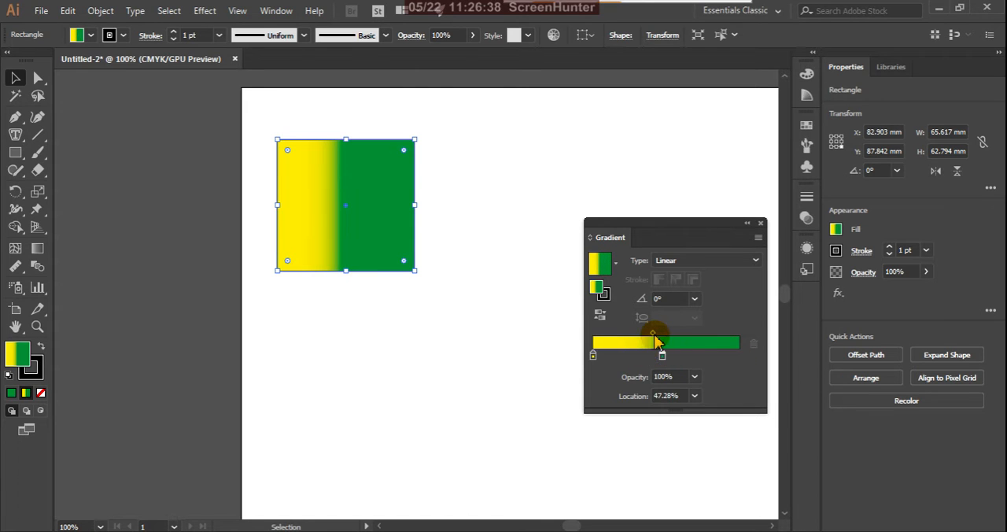
{"action": "left_click", "coordinate": [653, 335]}
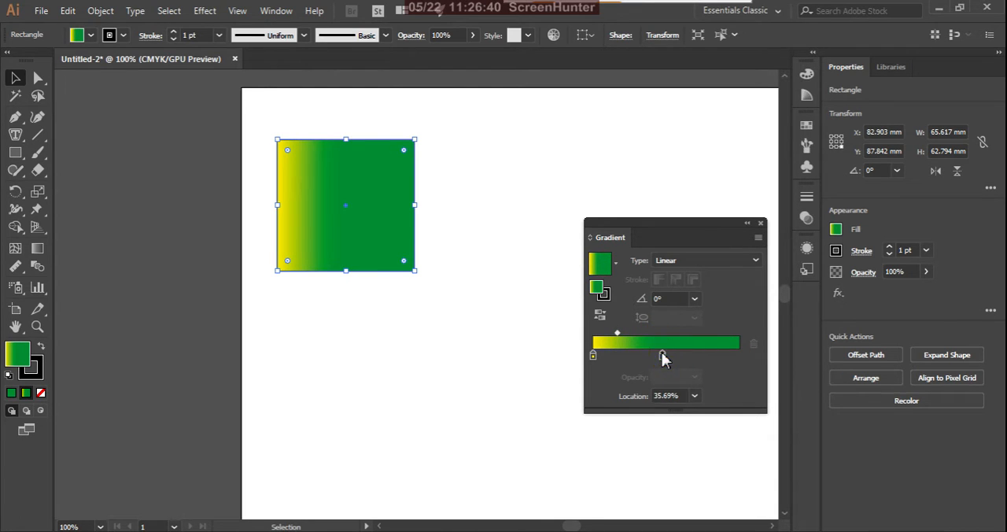
{"action": "left_click_drag", "start_coordinate": [664, 355], "coordinate": [758, 355]}
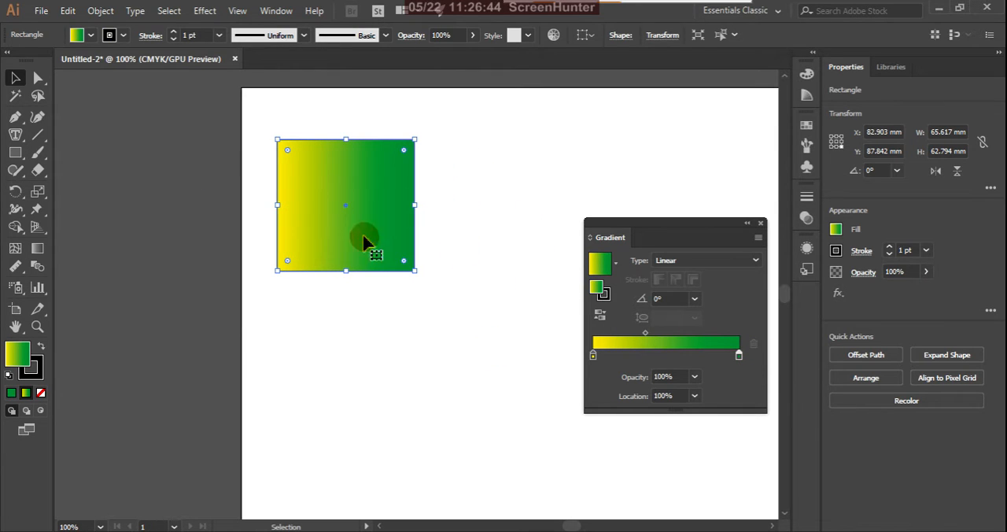
Step: Try linear gradient angles of -60°, -120° and 60°, and reset the angle to 0°
{"action": "left_click", "coordinate": [695, 299]}
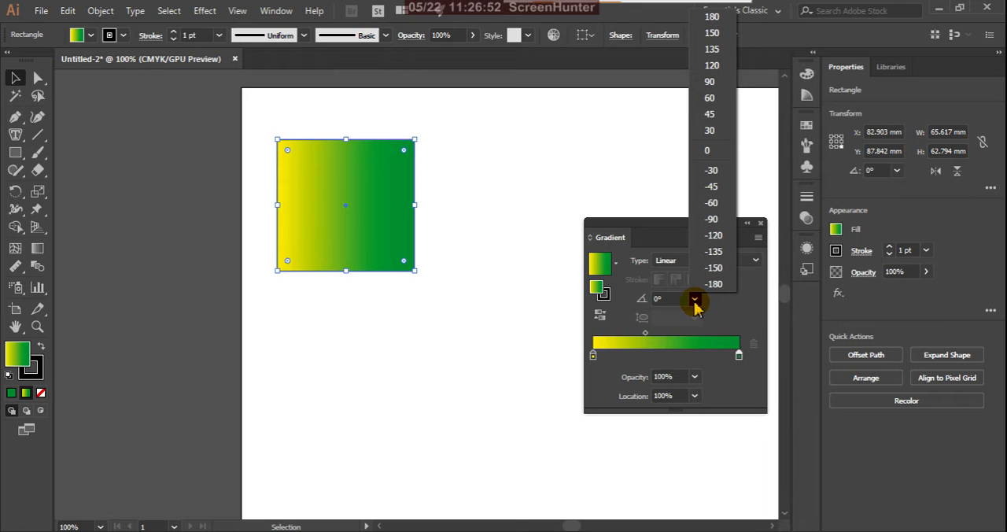
{"action": "left_click", "coordinate": [711, 203]}
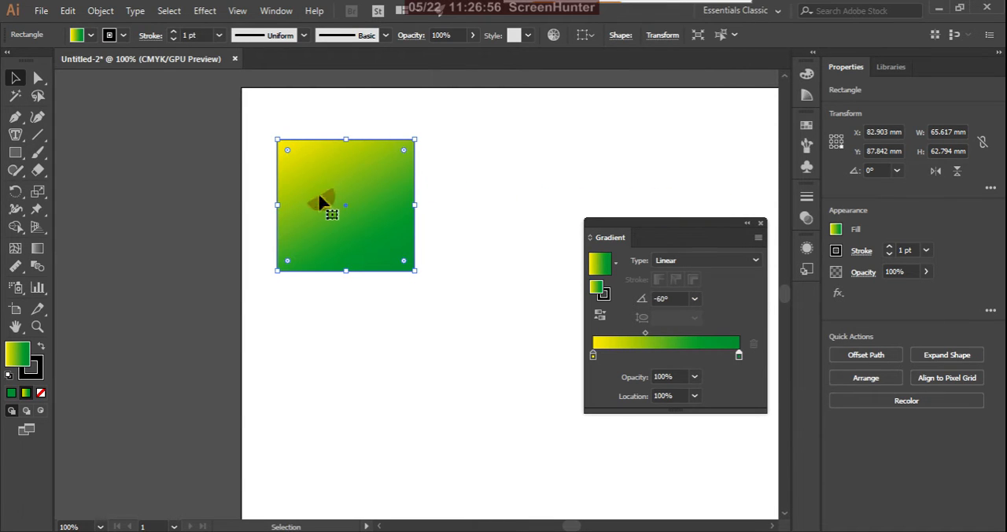
{"action": "left_click", "coordinate": [695, 300]}
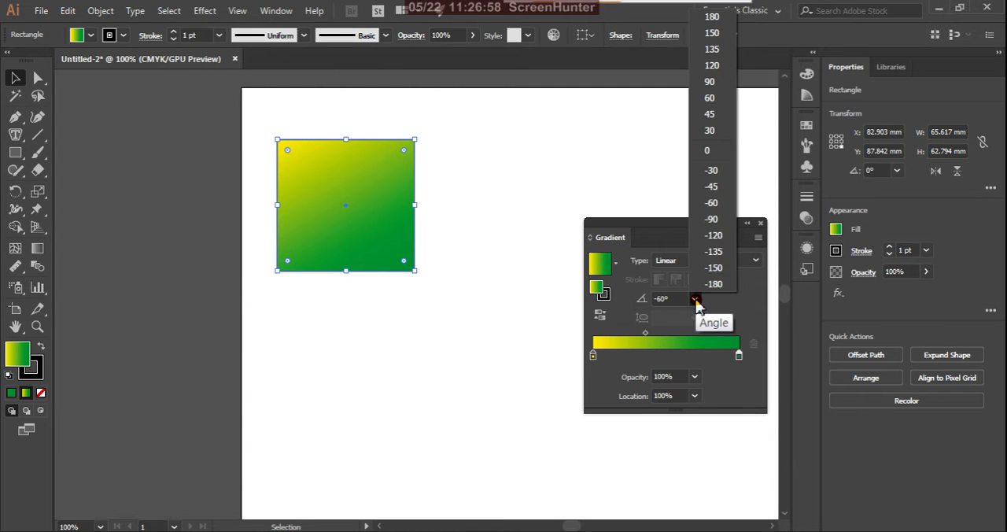
{"action": "left_click", "coordinate": [713, 236]}
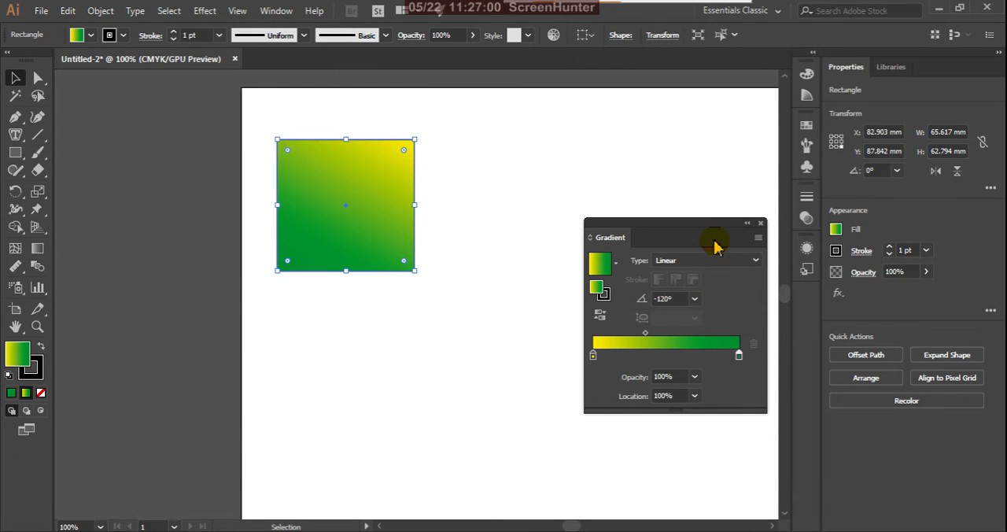
{"action": "left_click", "coordinate": [695, 299]}
{"action": "left_click", "coordinate": [712, 100]}
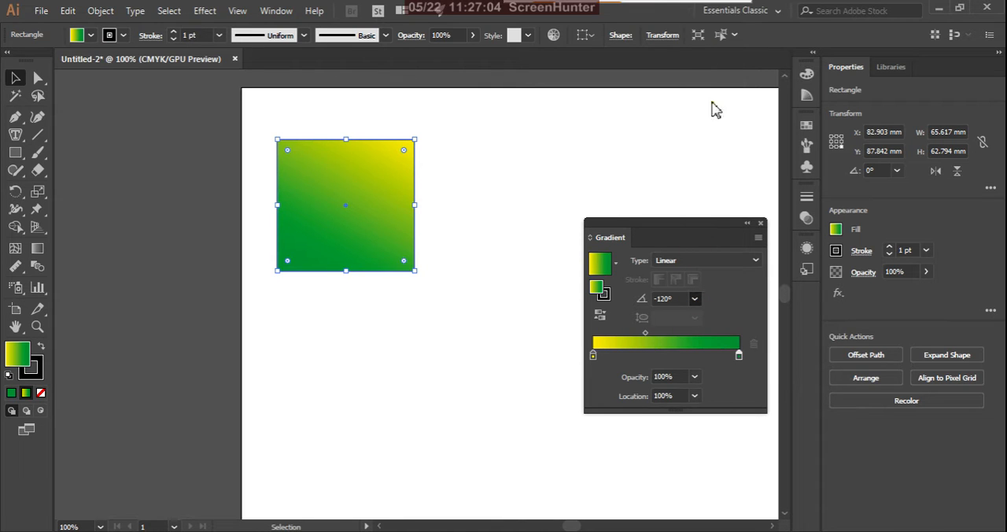
{"action": "left_click", "coordinate": [694, 300]}
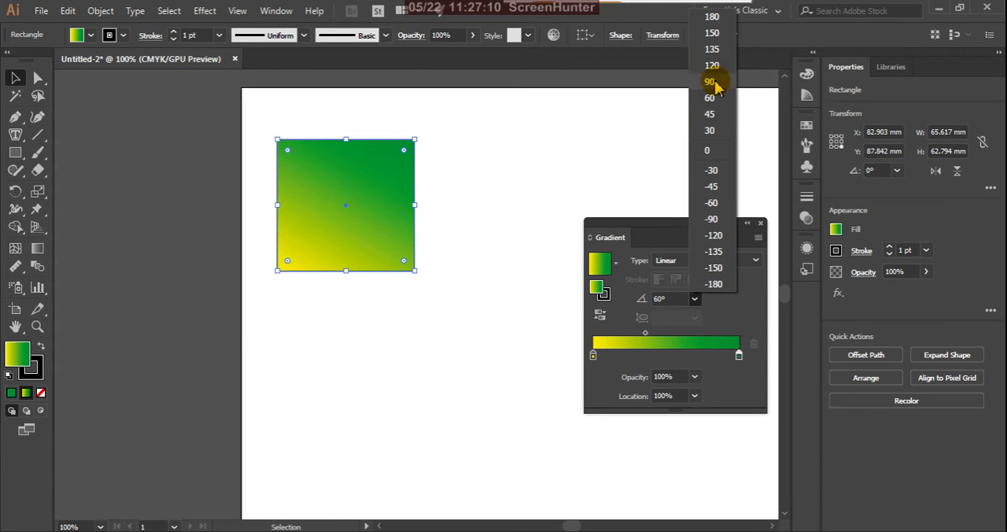
{"action": "left_click", "coordinate": [710, 151]}
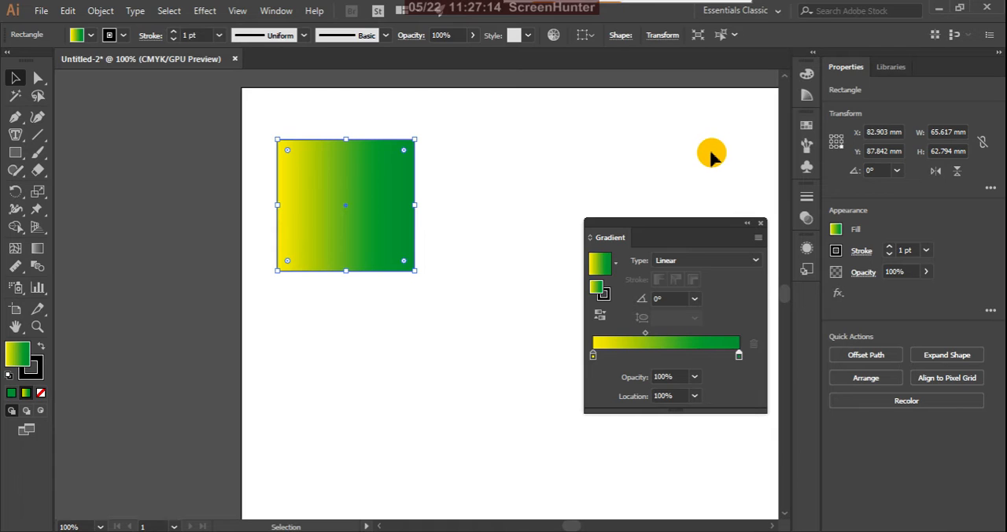
Step: Change the gradient type to Radial and try an aspect ratio of 70% before setting it to 800%
{"action": "left_click", "coordinate": [756, 265]}
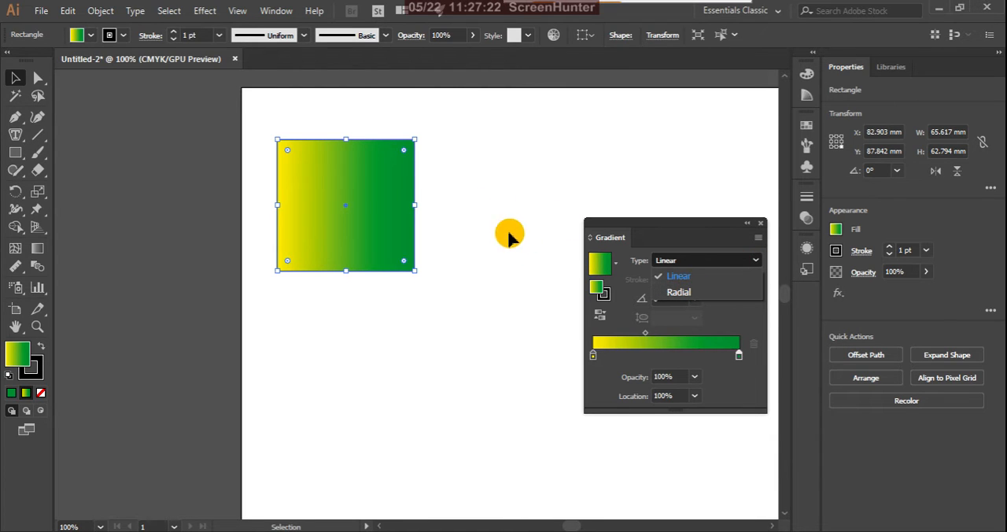
{"action": "left_click", "coordinate": [680, 296]}
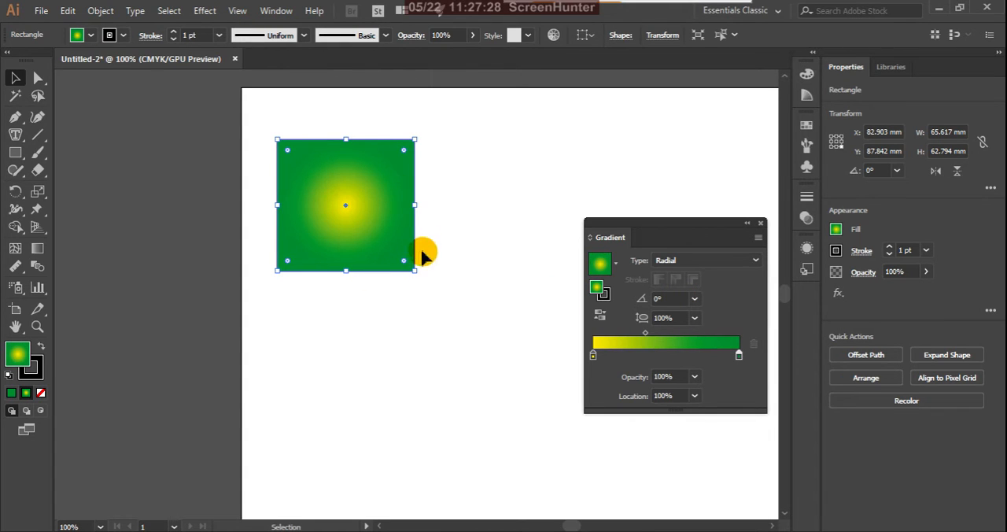
{"action": "left_click", "coordinate": [695, 318]}
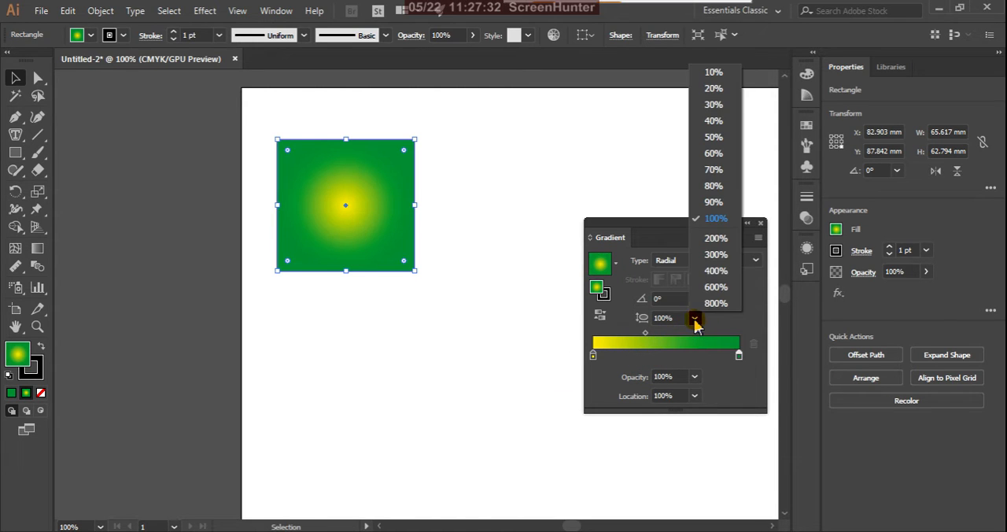
{"action": "left_click", "coordinate": [714, 170]}
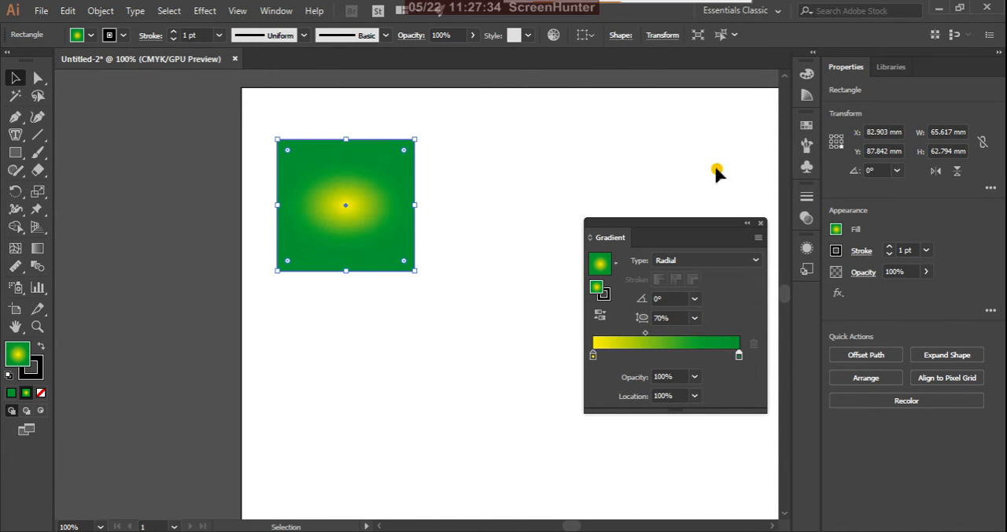
{"action": "left_click", "coordinate": [696, 323]}
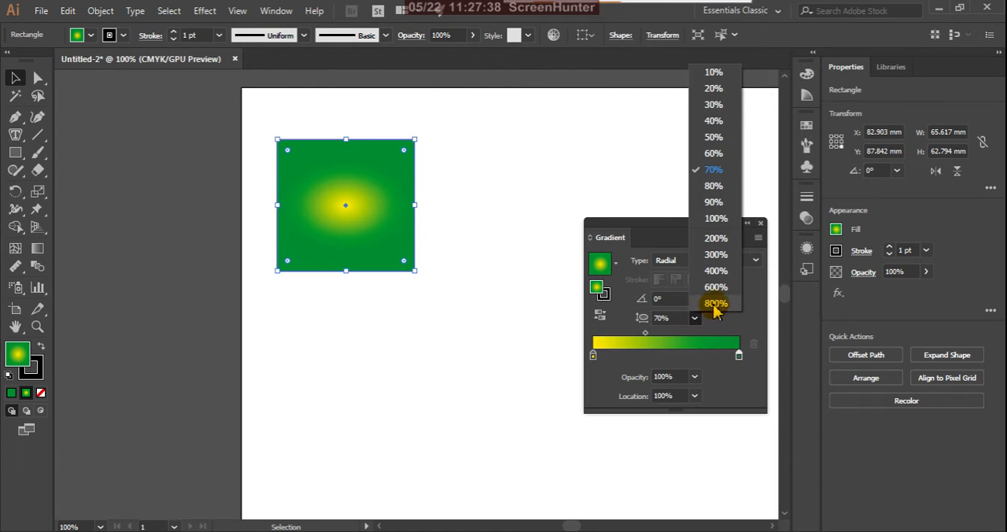
{"action": "left_click", "coordinate": [716, 305]}
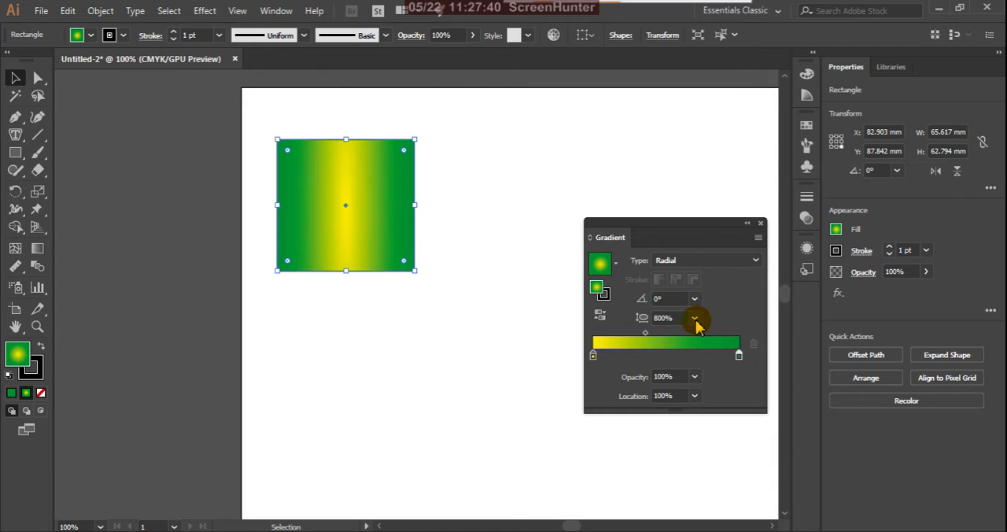
Step: Set the radial gradient's aspect ratio to 100%, try angles of -120° and 90°, and reset the angle to 0°
{"action": "left_click", "coordinate": [695, 319]}
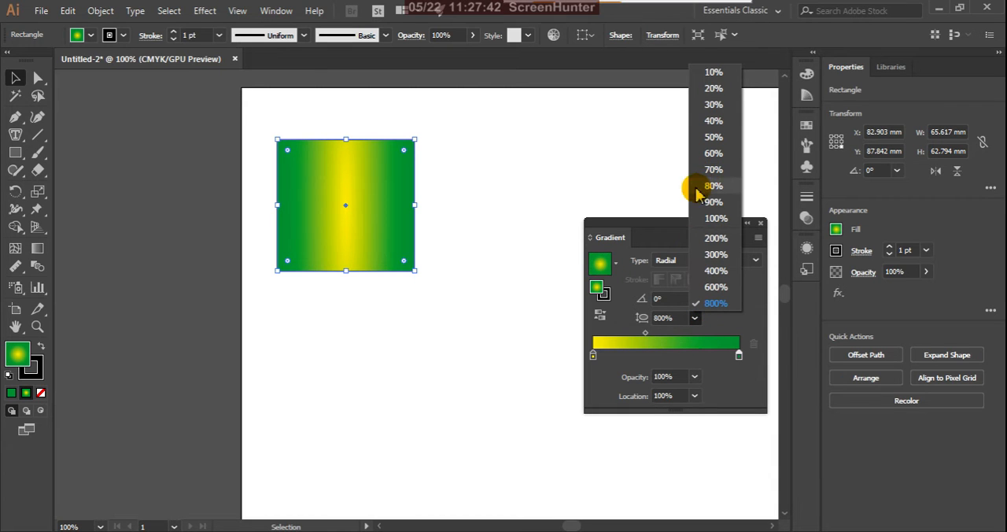
{"action": "left_click", "coordinate": [711, 219]}
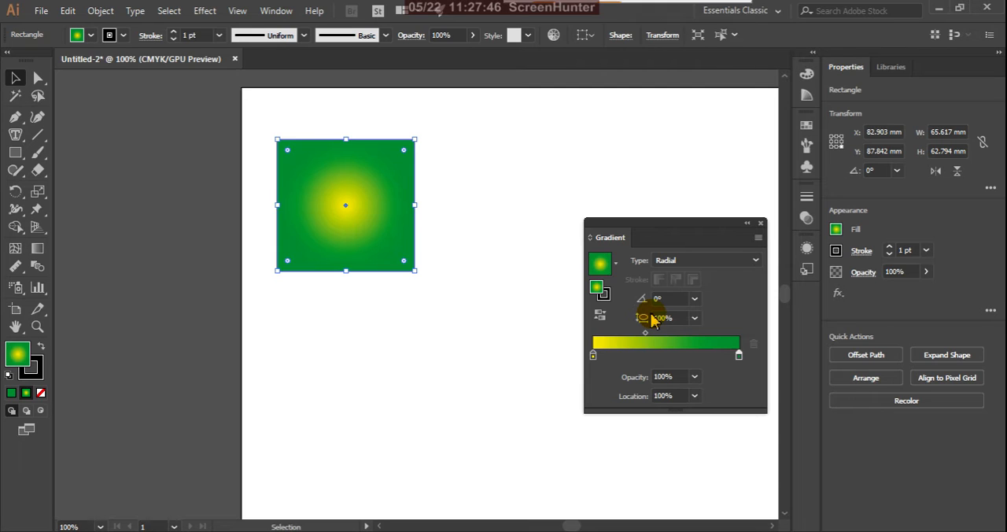
{"action": "left_click", "coordinate": [695, 300]}
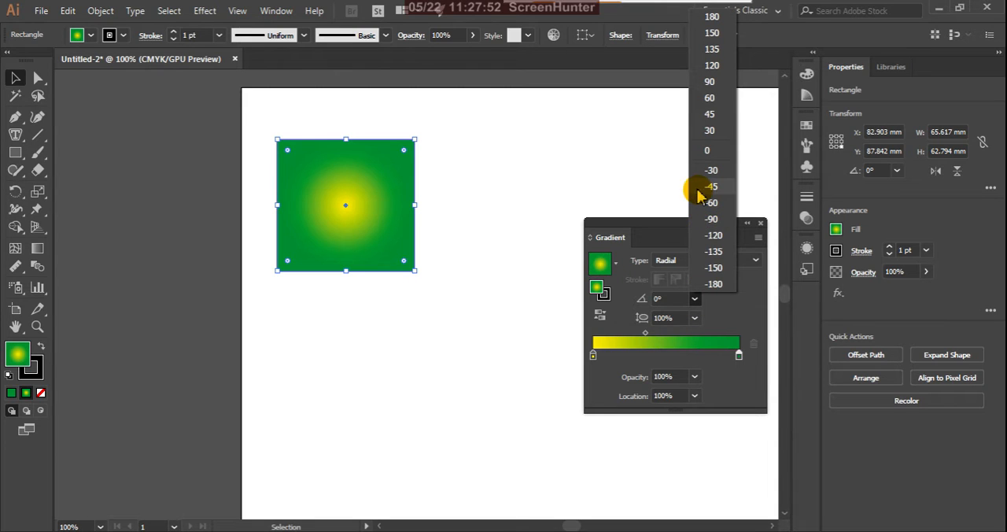
{"action": "left_click", "coordinate": [705, 236]}
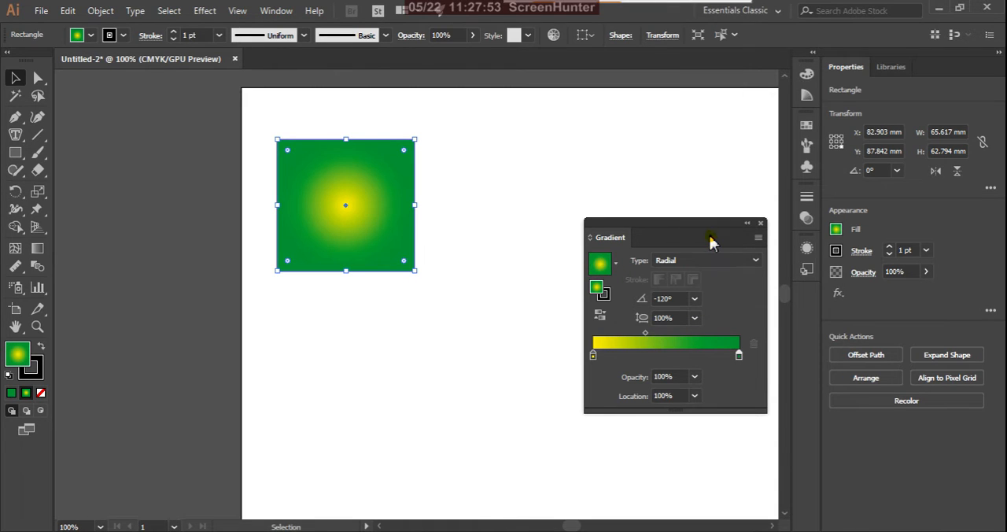
{"action": "left_click", "coordinate": [695, 299]}
{"action": "left_click", "coordinate": [710, 84]}
{"action": "left_click", "coordinate": [695, 303]}
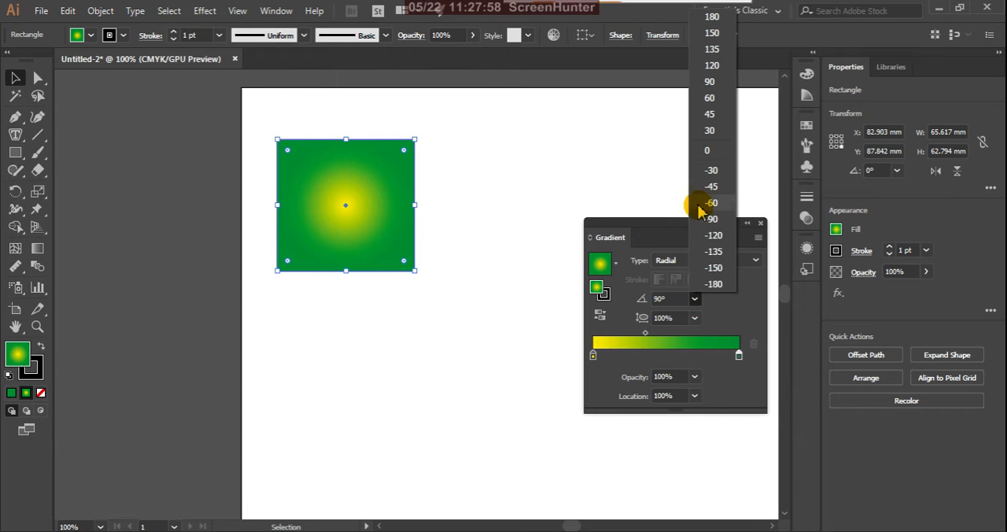
{"action": "left_click", "coordinate": [706, 151]}
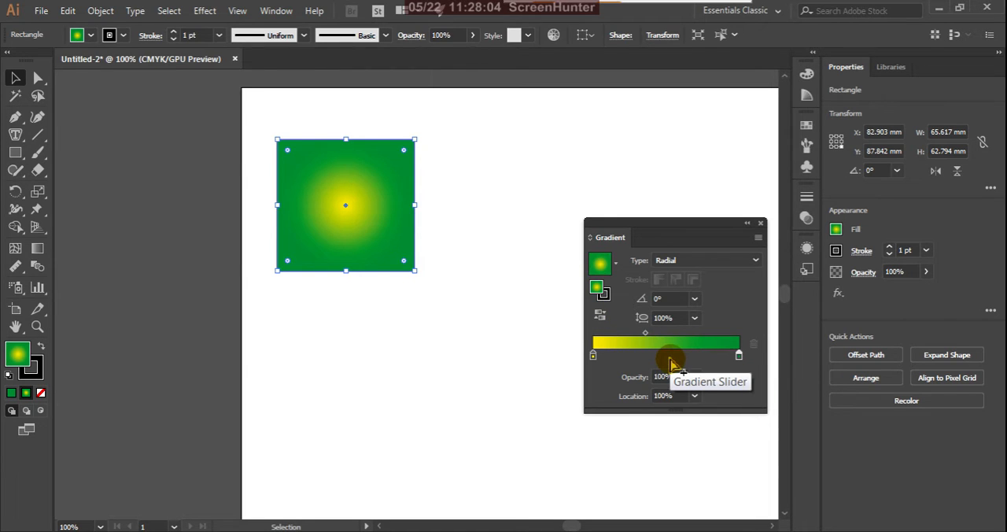
Step: Add a magenta stop between yellow and green at about 48%, and shift the magenta-to-green midpoint to about 74%
{"action": "left_click_drag", "start_coordinate": [646, 334], "coordinate": [673, 340]}
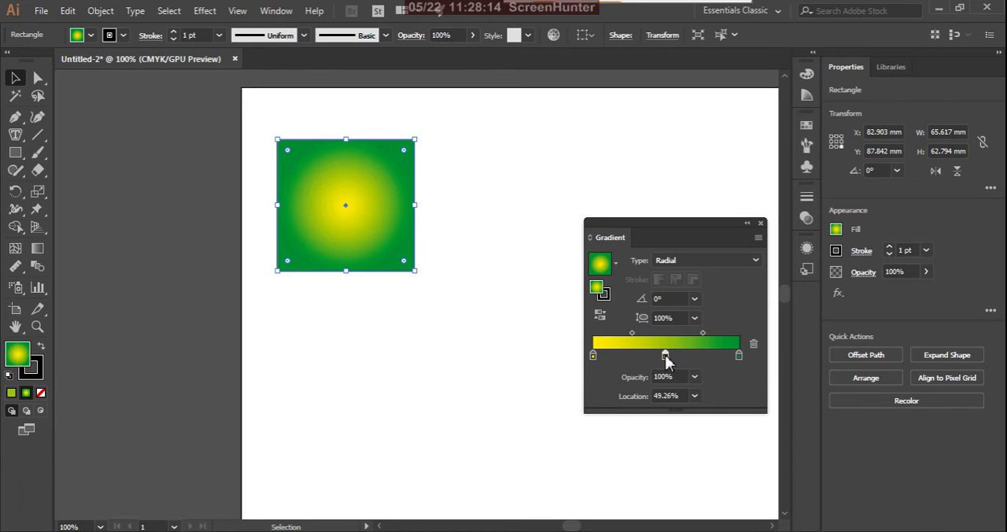
{"action": "double_click", "coordinate": [665, 355]}
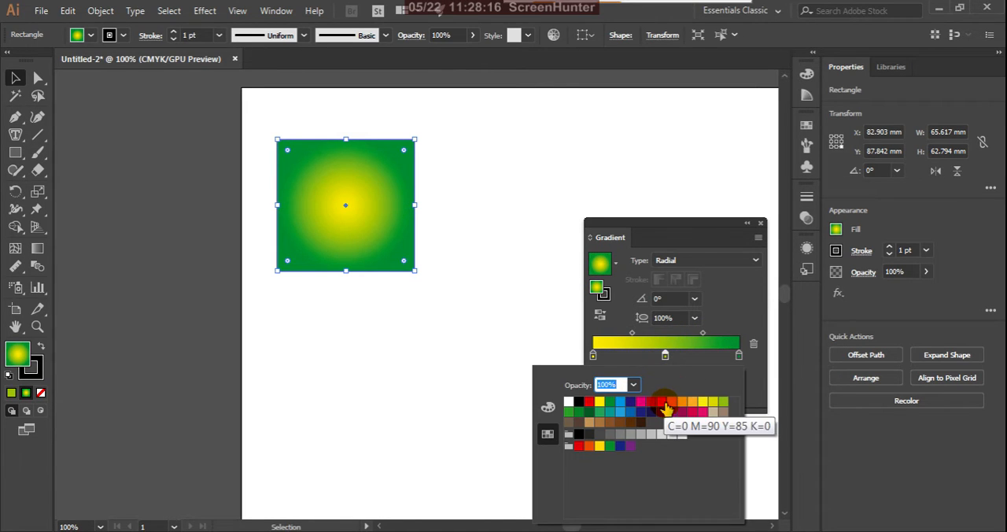
{"action": "left_click", "coordinate": [642, 403]}
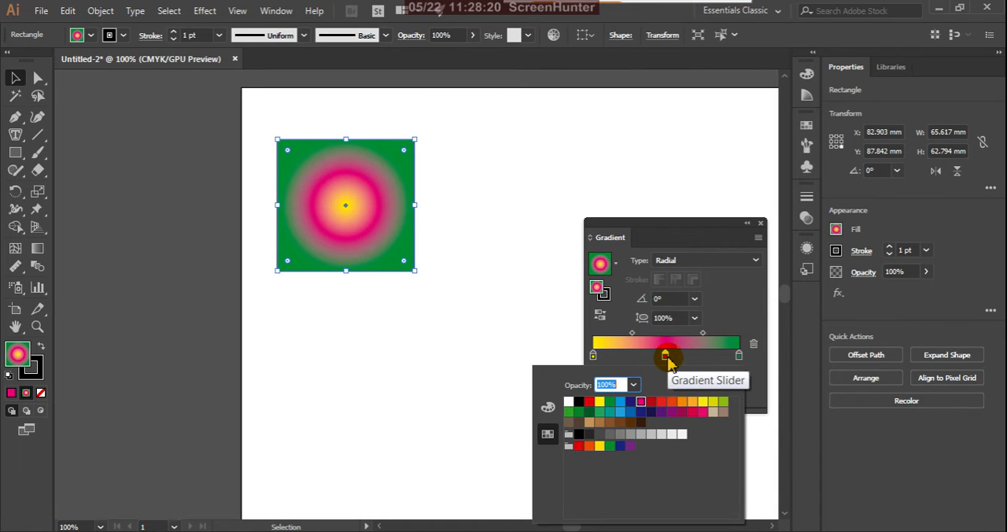
{"action": "left_click", "coordinate": [666, 358]}
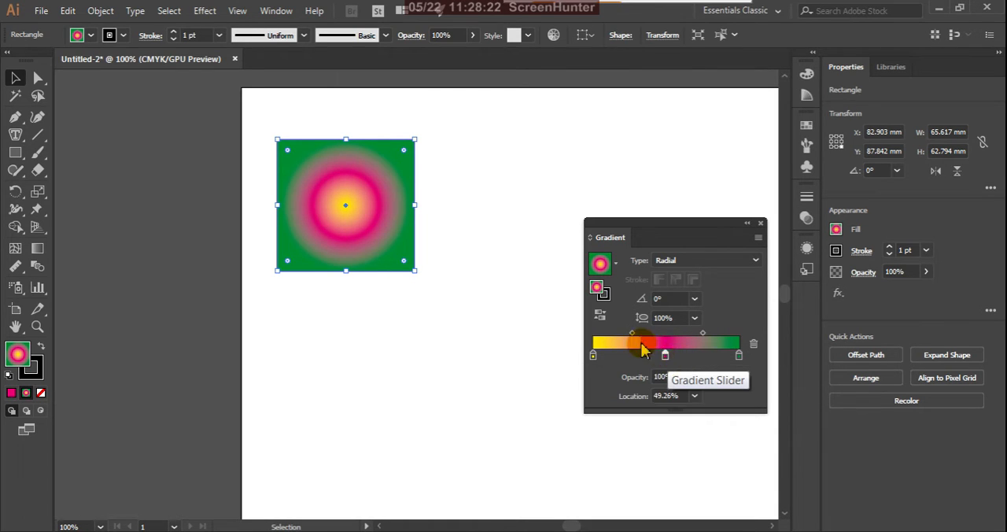
{"action": "left_click_drag", "start_coordinate": [634, 335], "coordinate": [719, 338]}
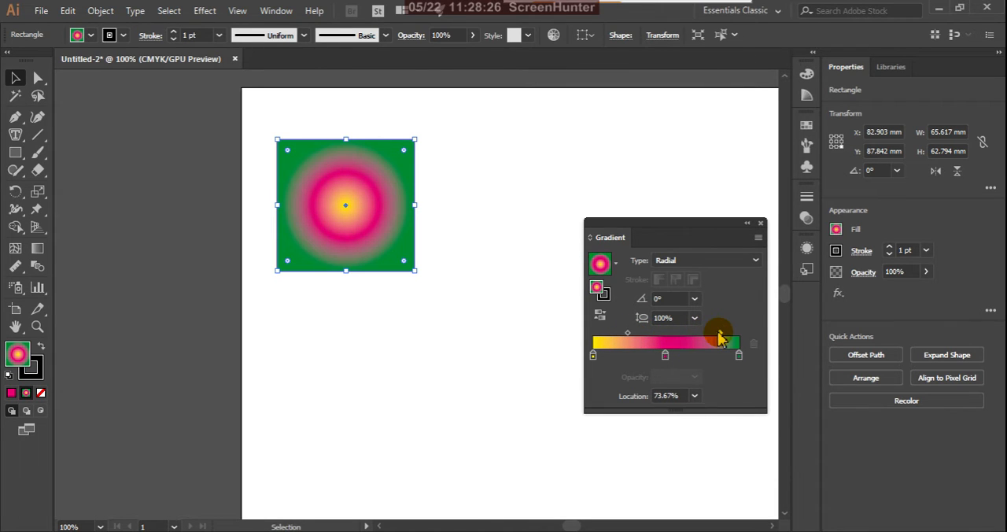
{"action": "left_click", "coordinate": [668, 358]}
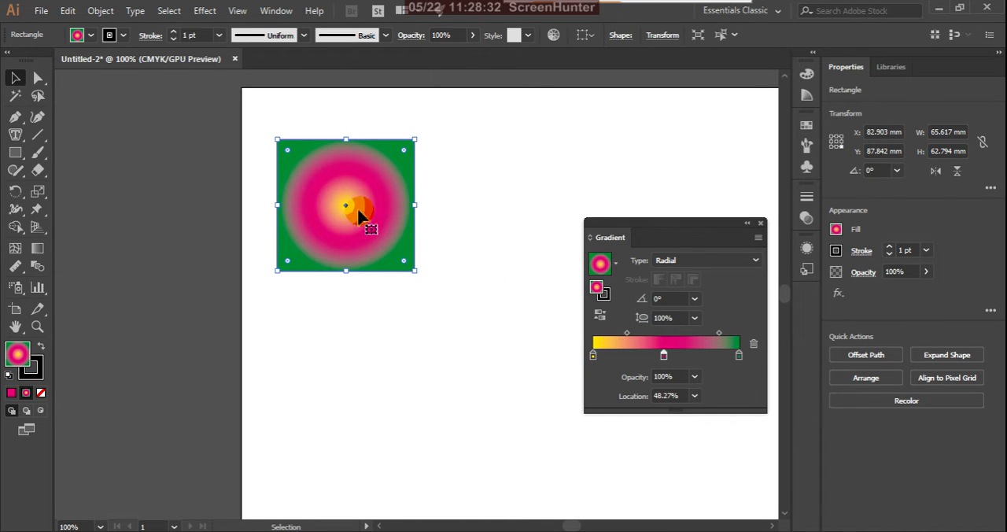
Step: Rearrange the gradient stops so magenta sits at 0%, green at about 48% and yellow at 100%
{"action": "left_click", "coordinate": [593, 357]}
{"action": "mouse_move", "coordinate": [593, 358]}
{"action": "left_mouse_down"}
{"action": "mouse_move", "coordinate": [694, 361]}
{"action": "mouse_move", "coordinate": [592, 358]}
{"action": "left_mouse_up"}
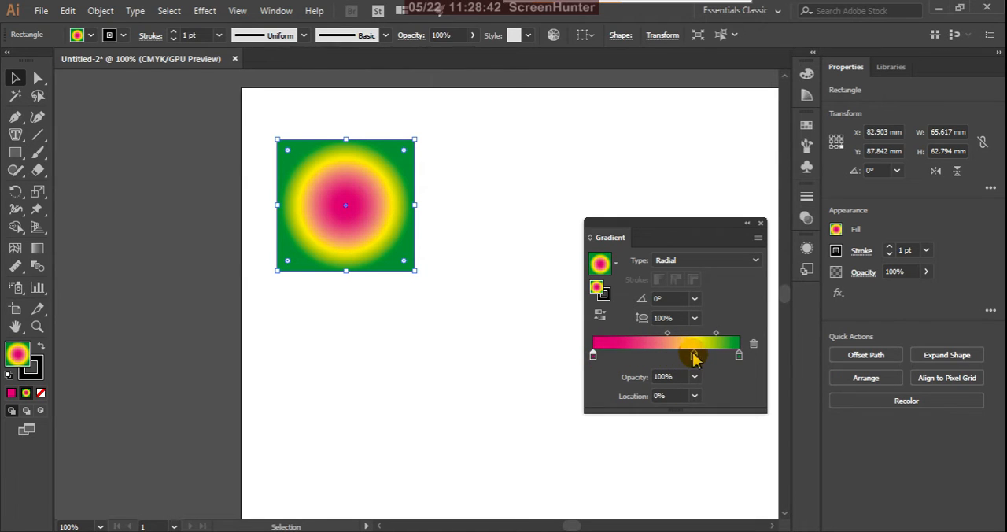
{"action": "left_click_drag", "start_coordinate": [695, 357], "coordinate": [672, 358]}
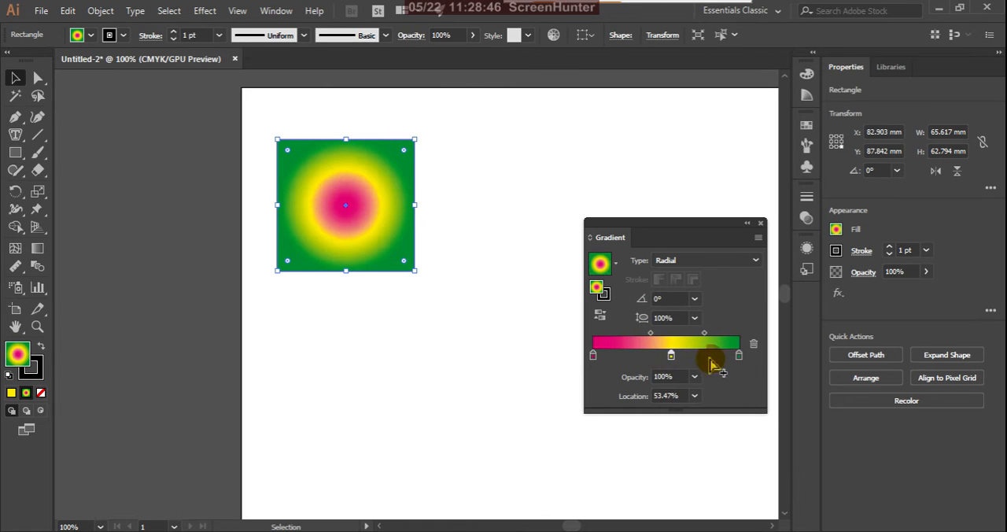
{"action": "left_click", "coordinate": [738, 358]}
{"action": "left_click_drag", "start_coordinate": [740, 358], "coordinate": [666, 362]}
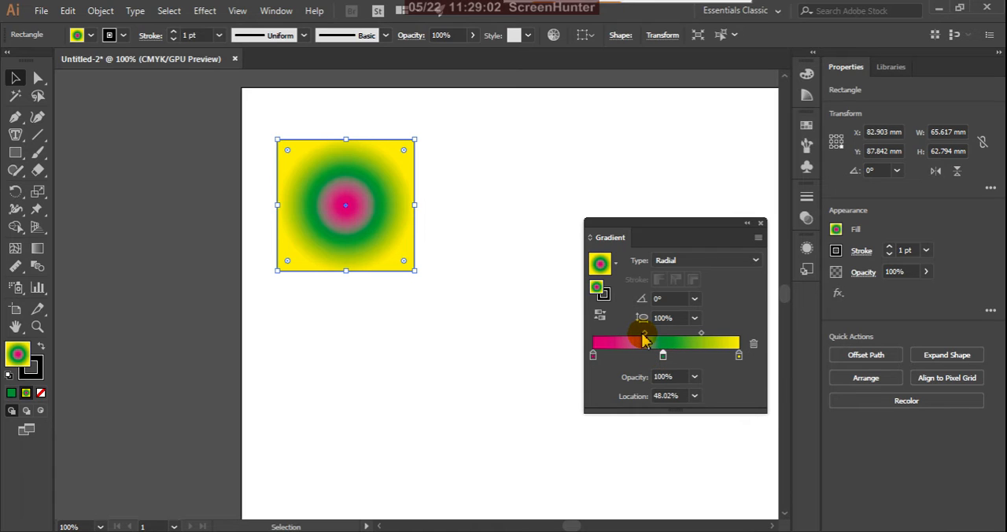
Step: Adjust both midpoints around the green stop, move that stop to about 61%, and shift the magenta-to-green midpoint to about 68%
{"action": "left_click_drag", "start_coordinate": [643, 333], "coordinate": [636, 333]}
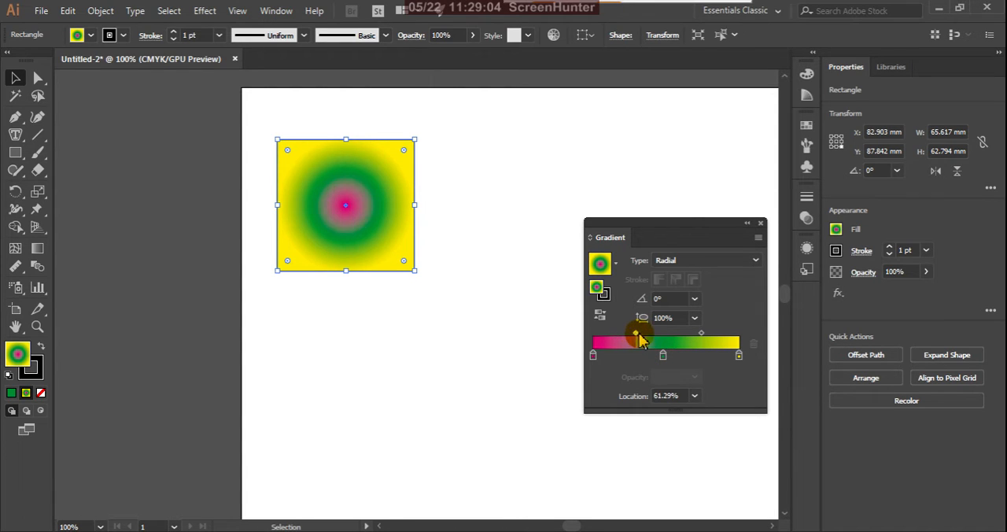
{"action": "left_click_drag", "start_coordinate": [705, 334], "coordinate": [712, 333]}
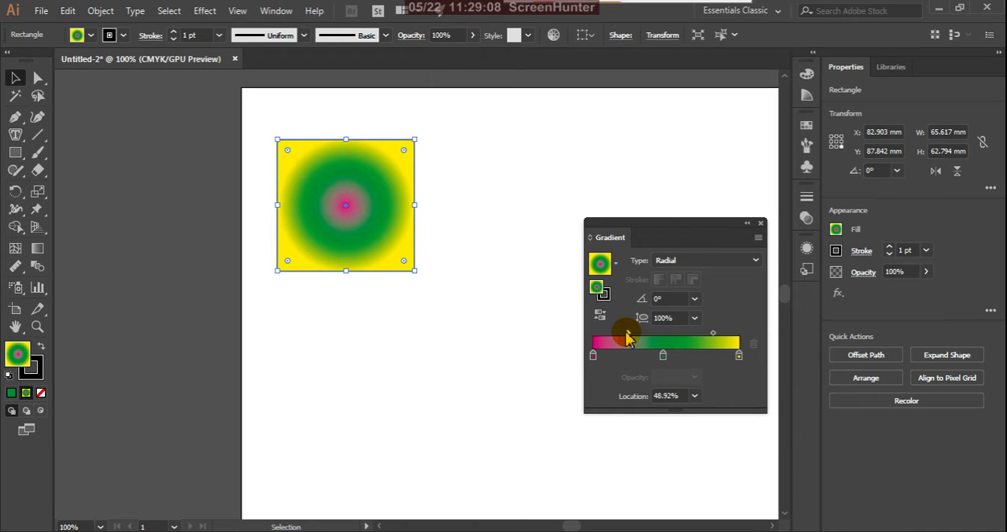
{"action": "left_click_drag", "start_coordinate": [663, 354], "coordinate": [682, 354]}
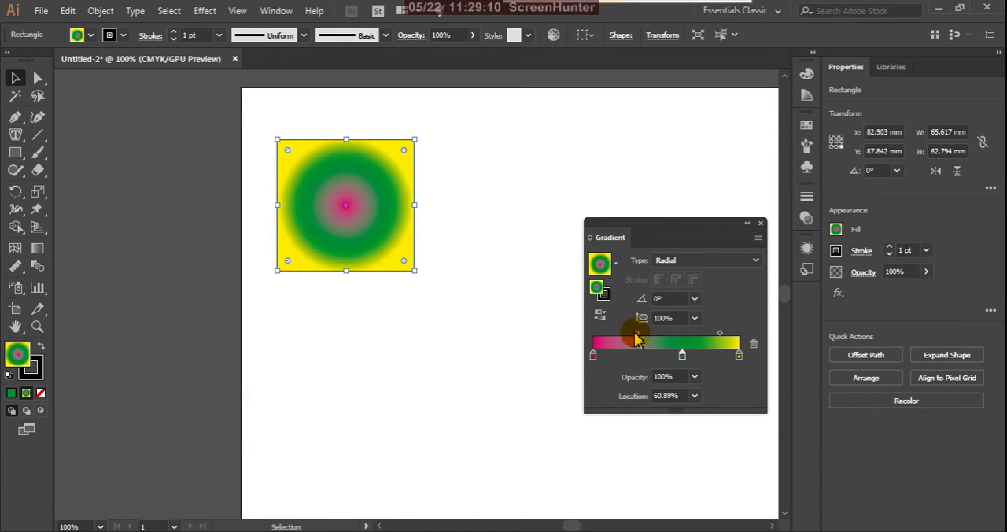
{"action": "left_click_drag", "start_coordinate": [636, 333], "coordinate": [653, 333]}
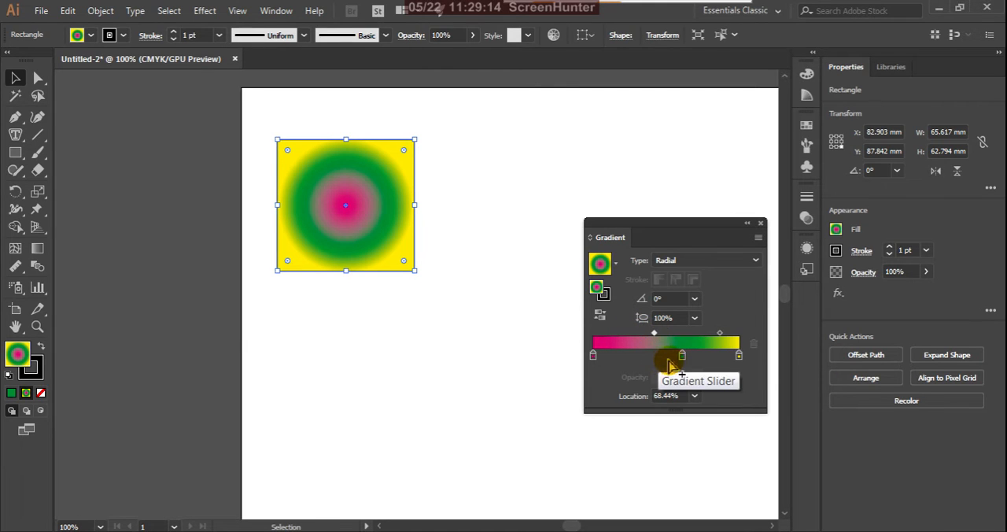
Step: Remove the green stop and shift the magenta-to-yellow midpoint to about 53%
{"action": "left_click_drag", "start_coordinate": [683, 358], "coordinate": [683, 442]}
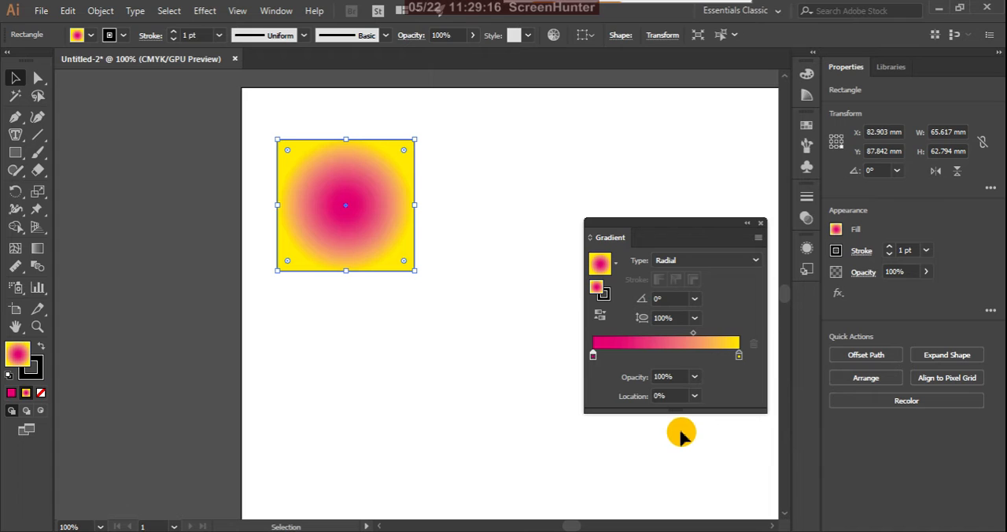
{"action": "left_click_drag", "start_coordinate": [695, 336], "coordinate": [670, 335]}
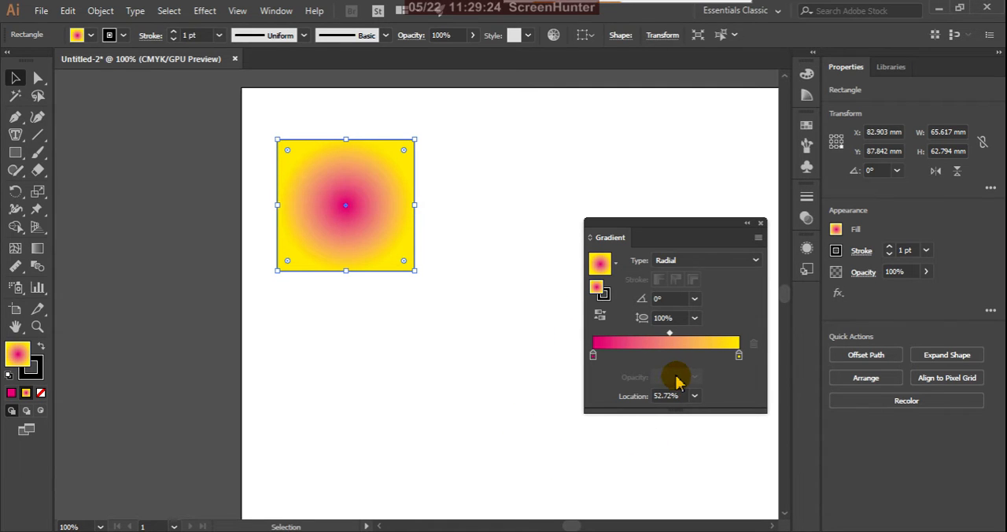
Step: With the Gradient tool, move the radial center toward the rectangle's upper-left corner, rotate the gradient to about -107°, and bring the center back near the middle
{"action": "left_click", "coordinate": [37, 248]}
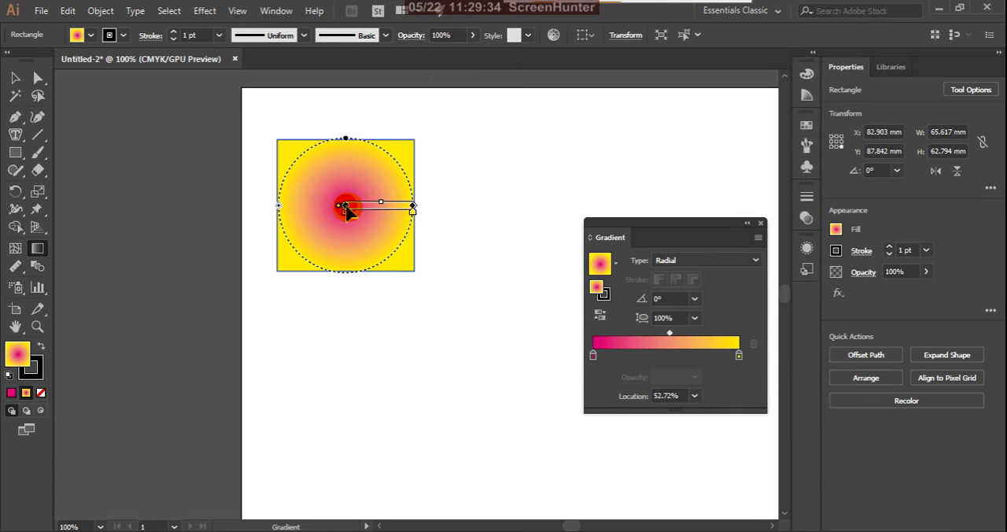
{"action": "mouse_move", "coordinate": [346, 206]}
{"action": "left_mouse_down"}
{"action": "mouse_move", "coordinate": [368, 216]}
{"action": "mouse_move", "coordinate": [394, 197]}
{"action": "mouse_move", "coordinate": [397, 161]}
{"action": "mouse_move", "coordinate": [386, 187]}
{"action": "mouse_move", "coordinate": [355, 198]}
{"action": "mouse_move", "coordinate": [325, 245]}
{"action": "mouse_move", "coordinate": [311, 171]}
{"action": "left_mouse_up"}
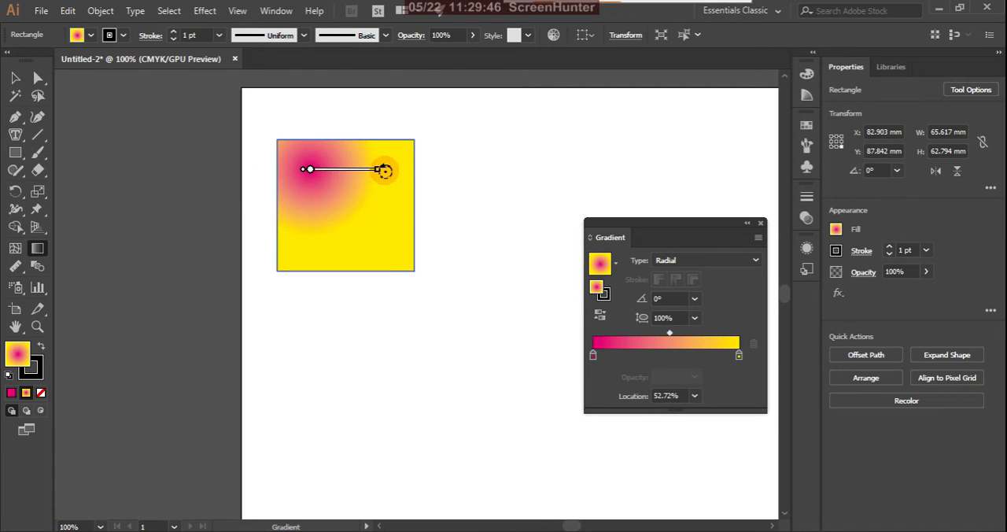
{"action": "mouse_move", "coordinate": [384, 172]}
{"action": "left_mouse_down"}
{"action": "mouse_move", "coordinate": [348, 243]}
{"action": "mouse_move", "coordinate": [289, 238]}
{"action": "left_mouse_up"}
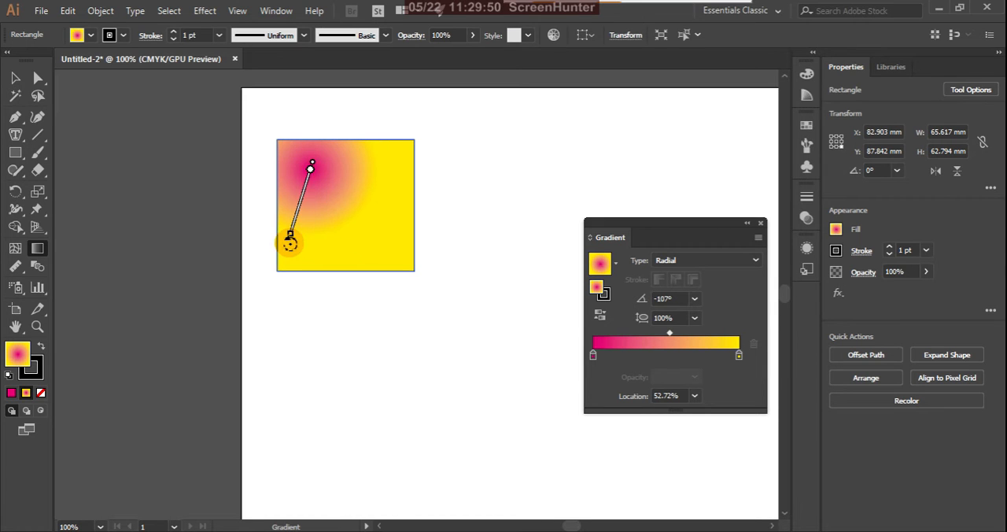
{"action": "left_click_drag", "start_coordinate": [312, 168], "coordinate": [337, 218]}
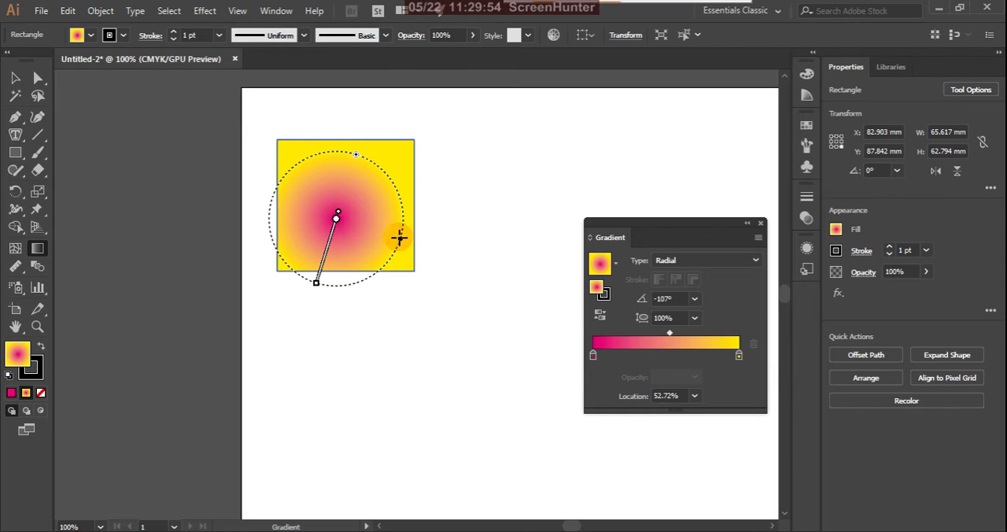
Step: Redraw the radial gradient in the rectangle's lower-right area at about 93°, then shift its midpoint close to yellow and back near the middle
{"action": "mouse_move", "coordinate": [400, 246]}
{"action": "left_mouse_down"}
{"action": "mouse_move", "coordinate": [434, 259]}
{"action": "mouse_move", "coordinate": [407, 207]}
{"action": "mouse_move", "coordinate": [369, 195]}
{"action": "mouse_move", "coordinate": [406, 221]}
{"action": "mouse_move", "coordinate": [378, 238]}
{"action": "mouse_move", "coordinate": [360, 234]}
{"action": "mouse_move", "coordinate": [374, 245]}
{"action": "mouse_move", "coordinate": [371, 170]}
{"action": "left_mouse_up"}
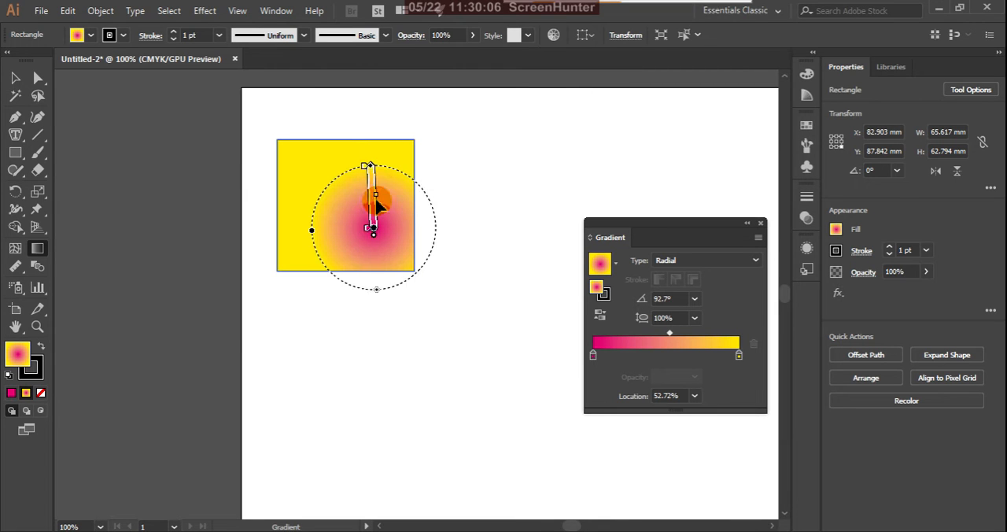
{"action": "left_click", "coordinate": [375, 232]}
{"action": "left_click_drag", "start_coordinate": [376, 200], "coordinate": [411, 140]}
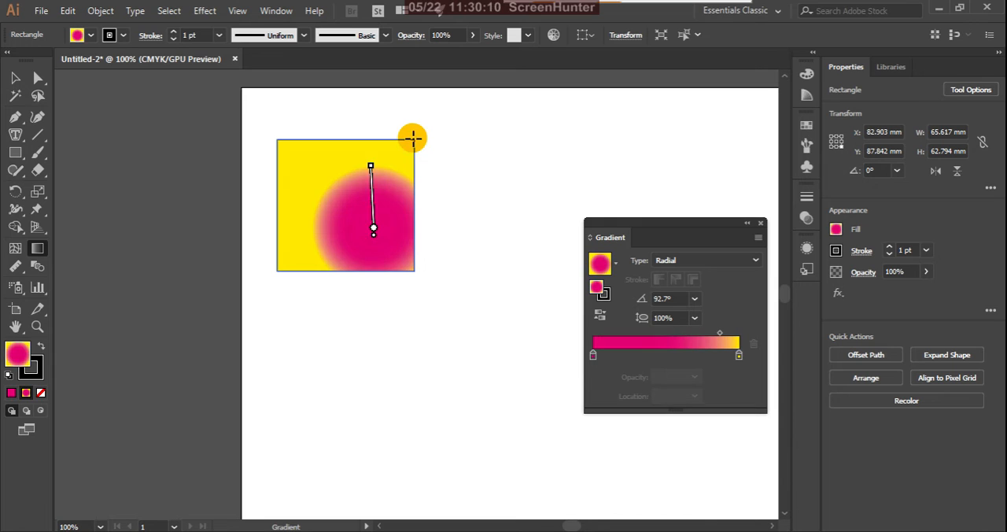
{"action": "left_click", "coordinate": [377, 237]}
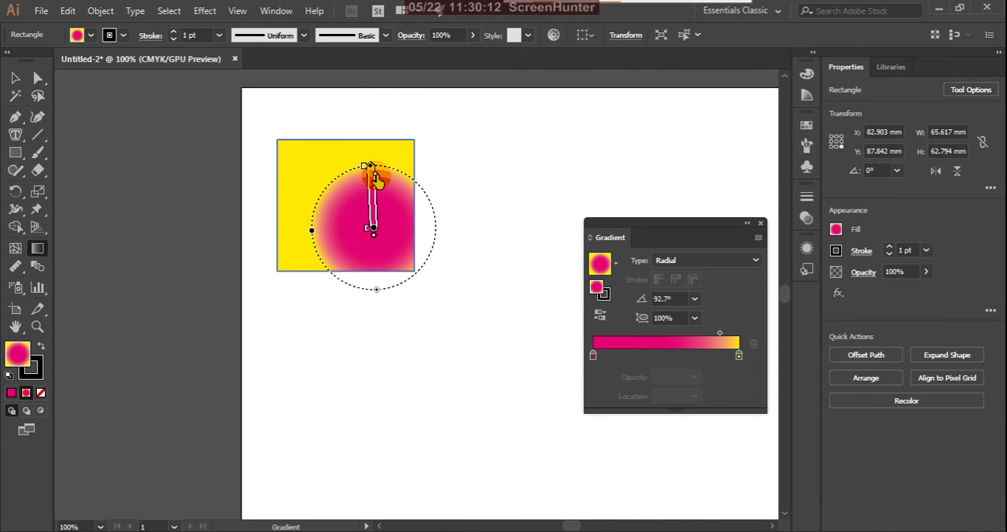
{"action": "left_click_drag", "start_coordinate": [378, 193], "coordinate": [377, 197]}
{"action": "left_click", "coordinate": [380, 248]}
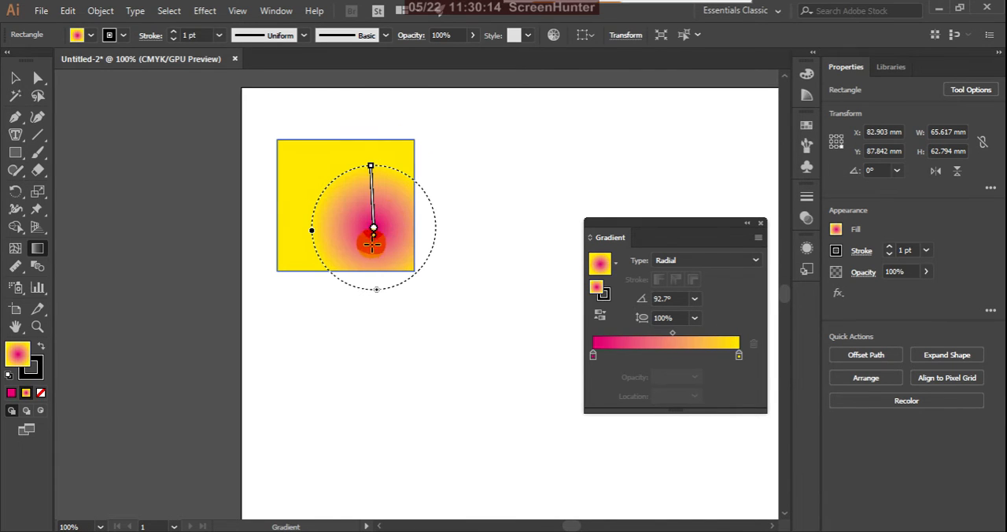
Step: Enlarge the radial gradient beyond the rectangle, rotate it to run diagonally from lower left to upper right, and shift it slightly up and left
{"action": "left_click_drag", "start_coordinate": [375, 233], "coordinate": [378, 371]}
{"action": "left_click", "coordinate": [391, 208]}
{"action": "mouse_move", "coordinate": [381, 181]}
{"action": "left_click_drag", "start_coordinate": [377, 165], "coordinate": [329, 124]}
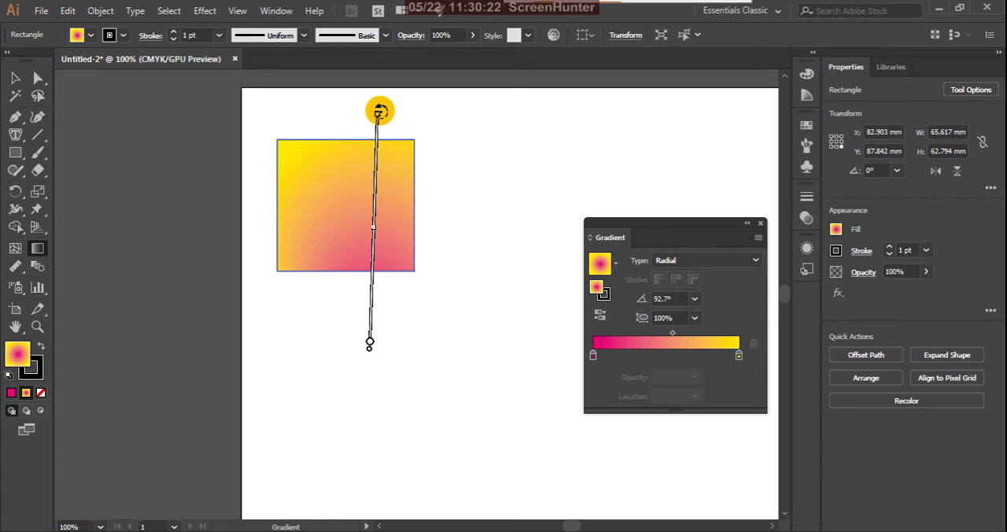
{"action": "left_click_drag", "start_coordinate": [379, 112], "coordinate": [446, 185]}
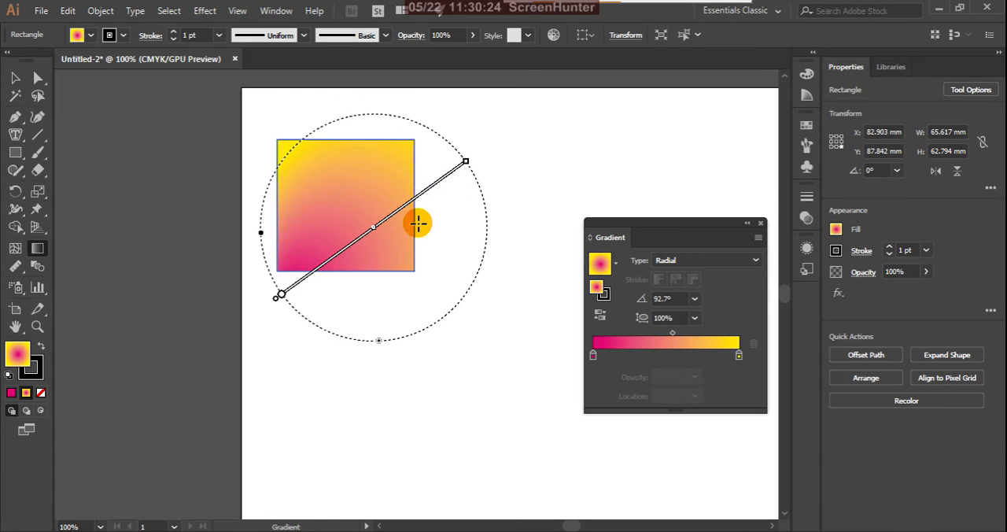
{"action": "left_click_drag", "start_coordinate": [282, 296], "coordinate": [265, 281]}
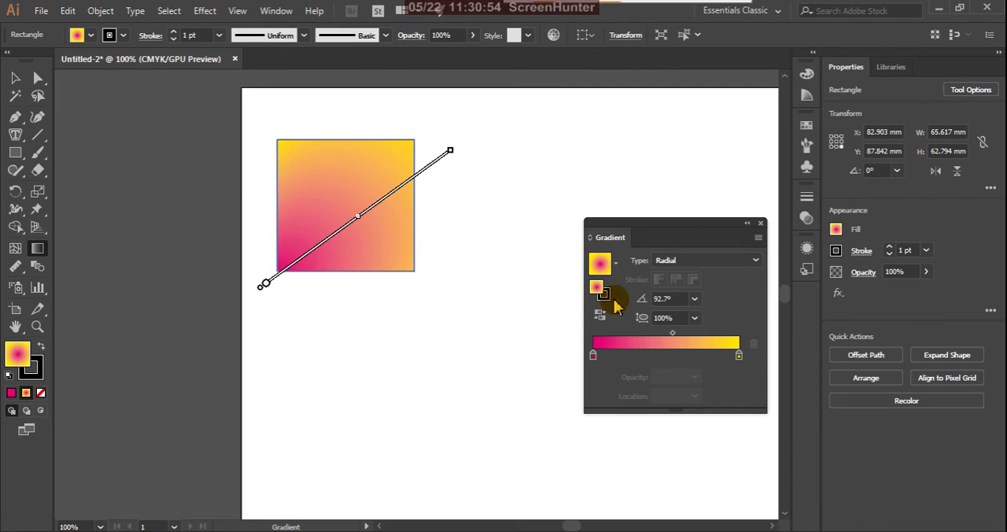
Step: Collapse the gradient settings and switch to the Selection tool
{"action": "mouse_move", "coordinate": [475, 225]}
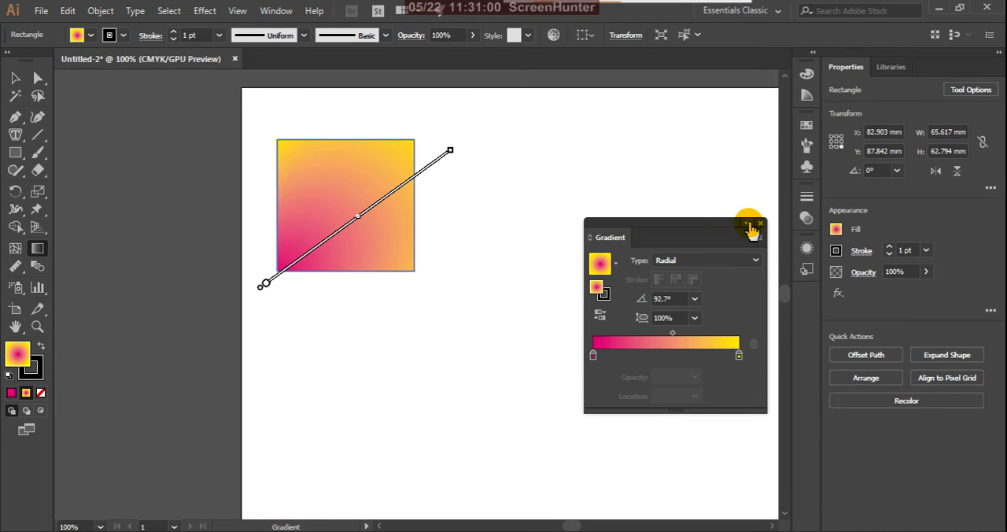
{"action": "left_click", "coordinate": [748, 224]}
{"action": "left_click", "coordinate": [15, 78]}
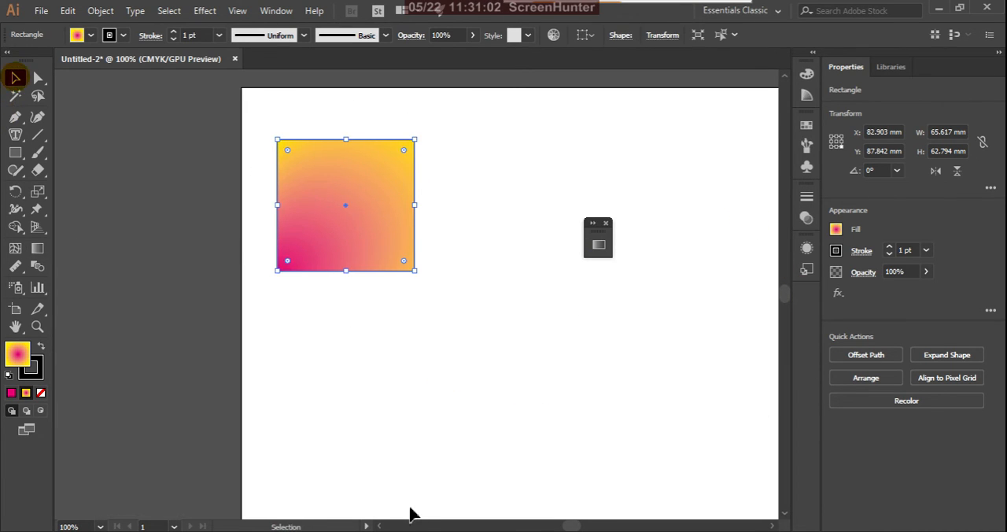
Step: Deselect the rectangle and close the collapsed gradient settings
{"action": "left_click", "coordinate": [407, 377]}
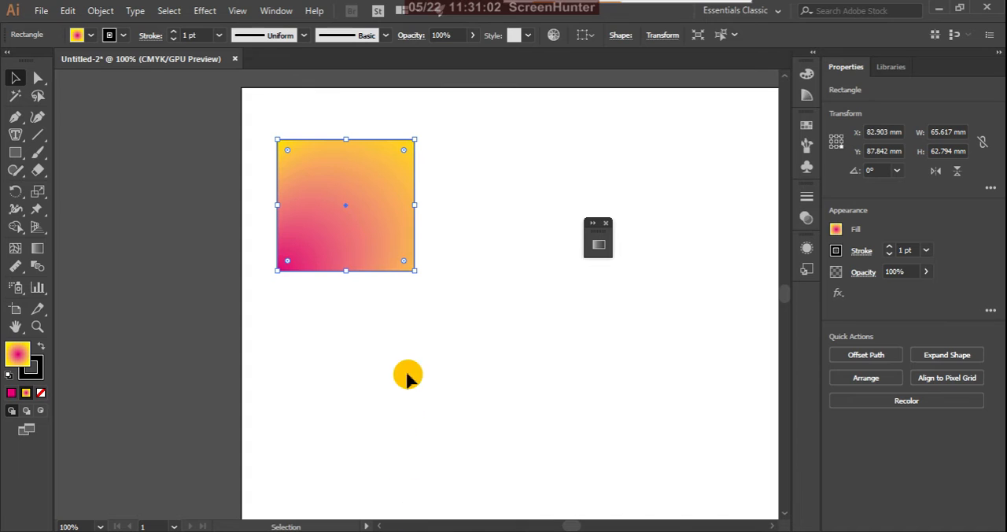
{"action": "left_click", "coordinate": [606, 224]}
{"action": "left_click", "coordinate": [518, 238]}
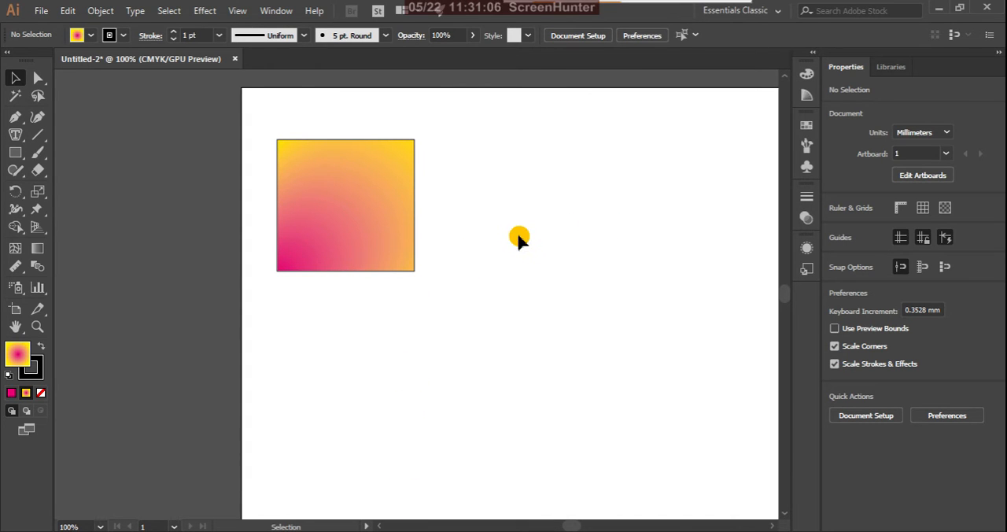
Step: Move the rectangle up toward the artboard's top edge, to about Y 74.1 mm, and deselect it
{"action": "key", "text": "ctrl+minus"}
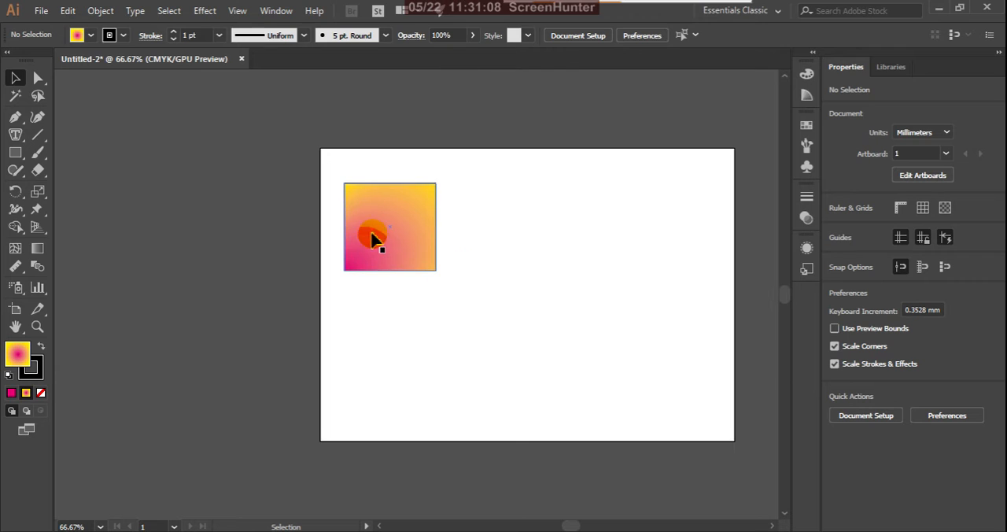
{"action": "left_click_drag", "start_coordinate": [393, 231], "coordinate": [391, 211]}
{"action": "left_click", "coordinate": [443, 249]}
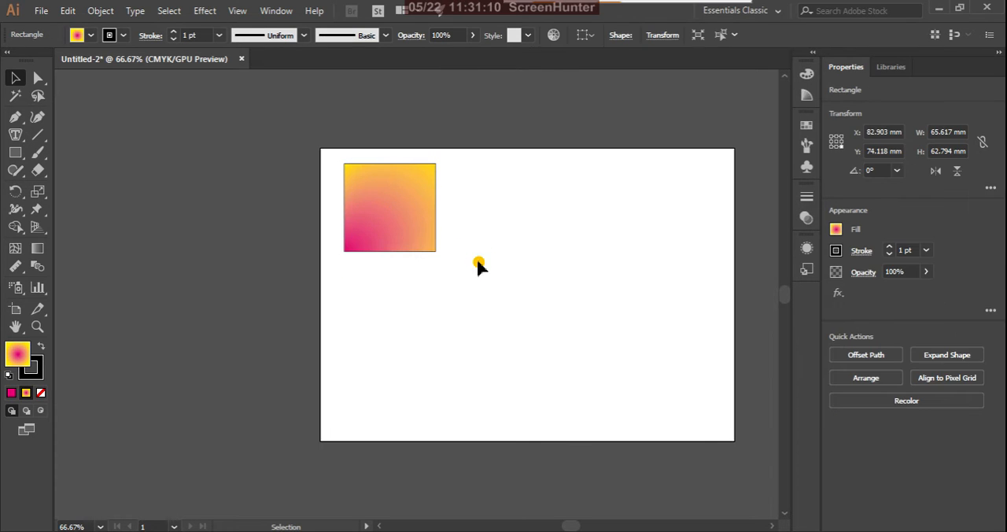
Step: Set the gradient rectangle's stroke weight to 20 pt
{"action": "key", "text": "ctrl+plus"}
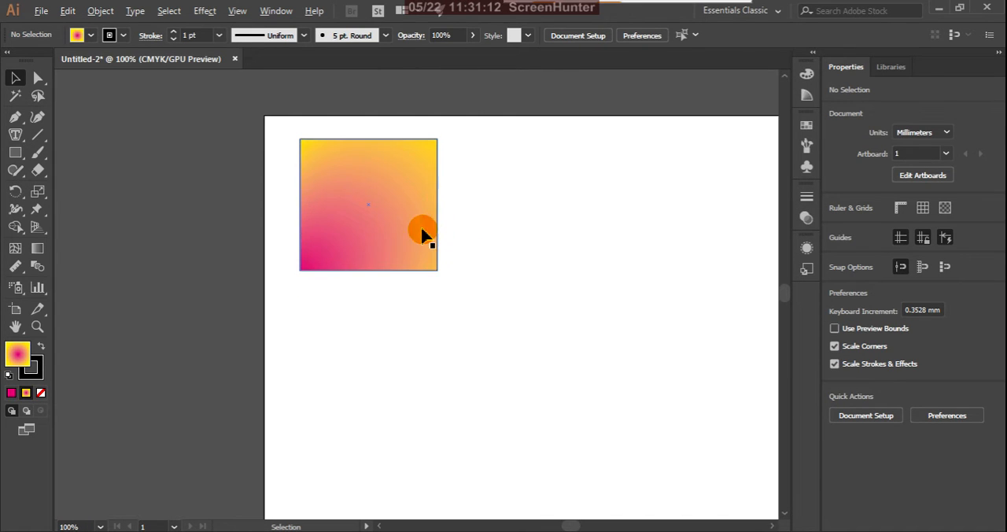
{"action": "key", "text": "ctrl+plus"}
{"action": "key", "text": "ctrl+plus"}
{"action": "key", "text": "ctrl+plus"}
{"action": "key", "text": "ctrl+minus"}
{"action": "key", "text": "ctrl+minus"}
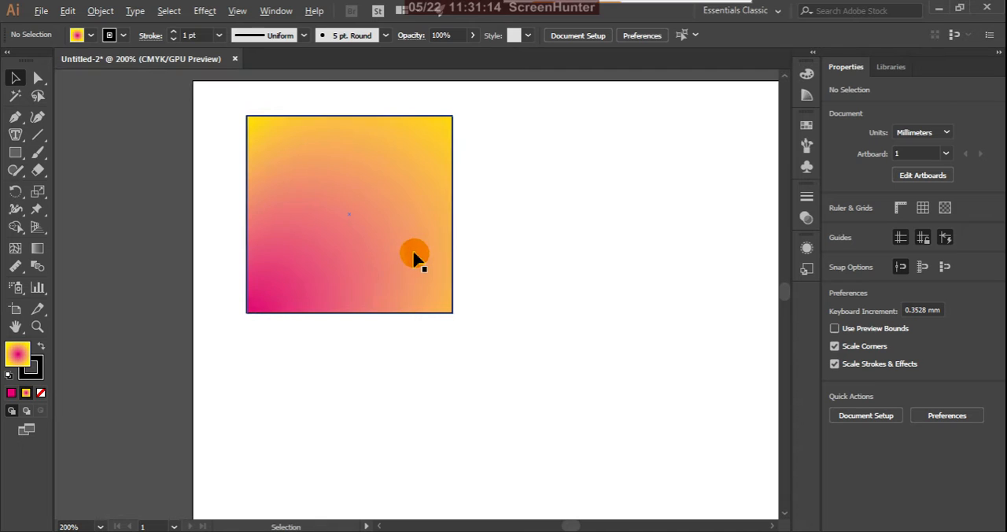
{"action": "key", "text": "ctrl+plus"}
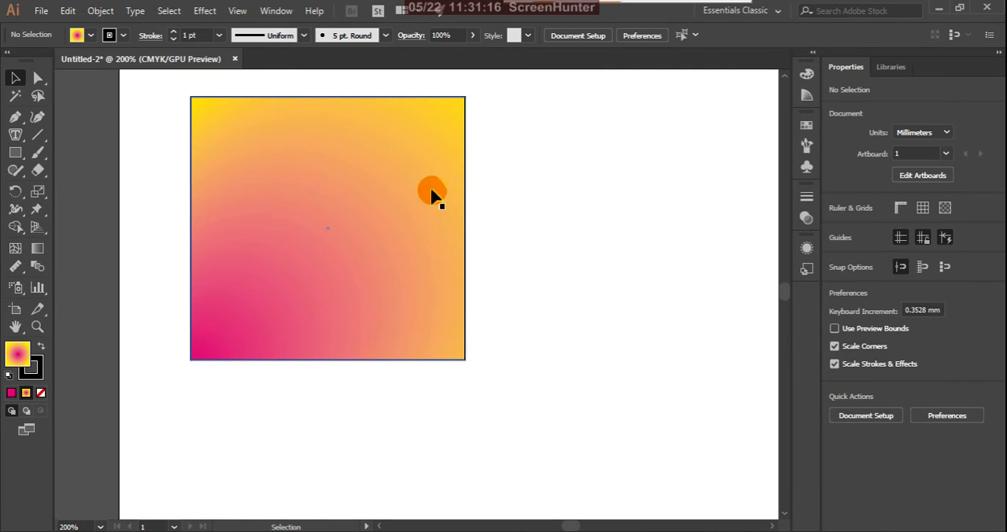
{"action": "left_click", "coordinate": [430, 192]}
{"action": "left_click", "coordinate": [219, 35]}
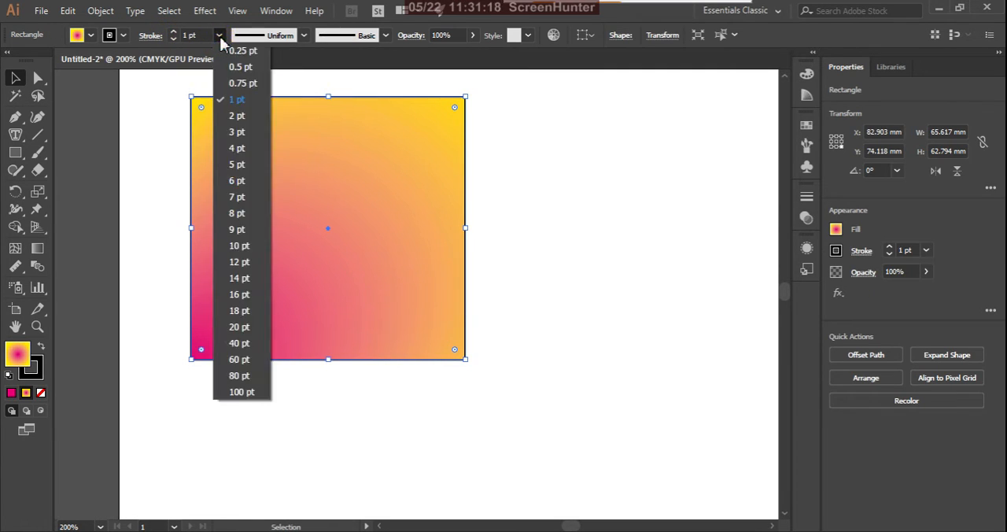
{"action": "left_click", "coordinate": [239, 326]}
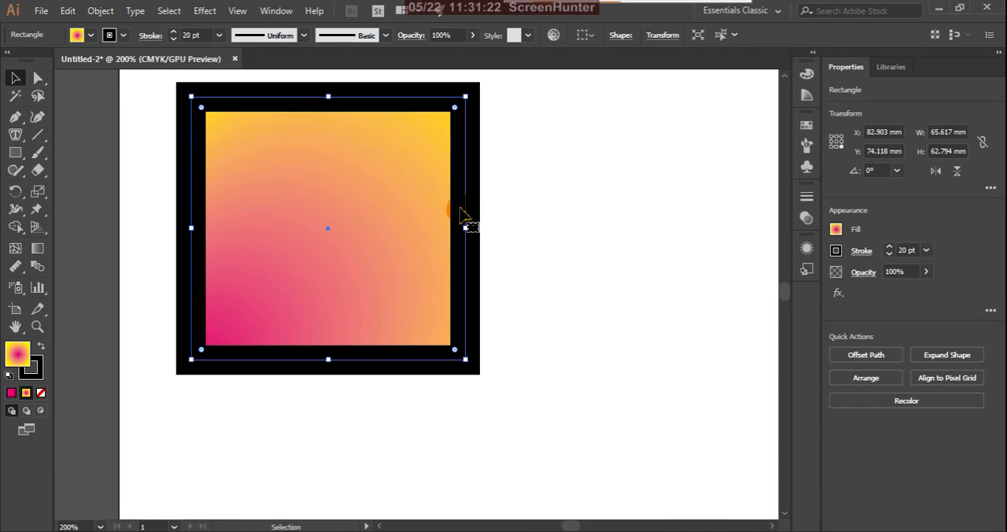
Step: Swap the rectangle's fill and stroke colors, then open the gradient settings and place them beside the artwork
{"action": "left_click", "coordinate": [41, 349]}
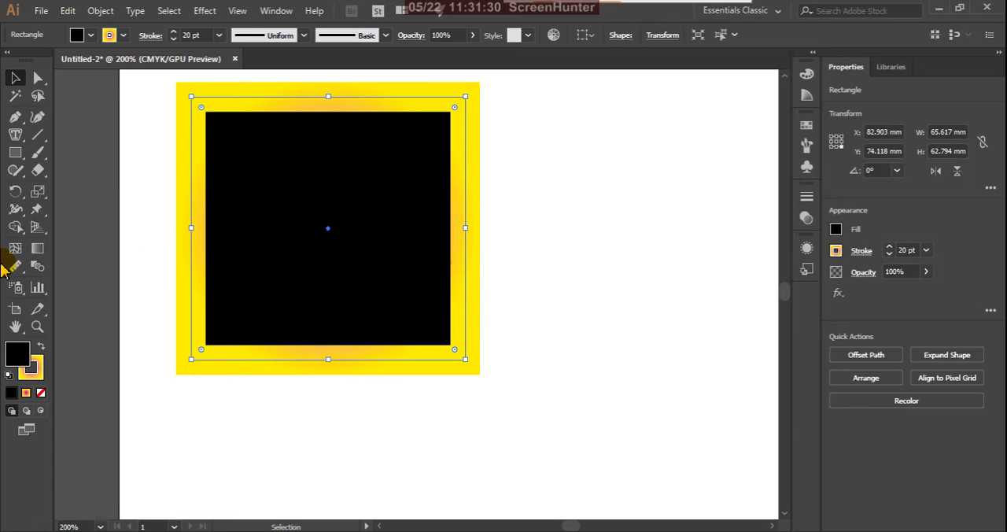
{"action": "double_click", "coordinate": [37, 249]}
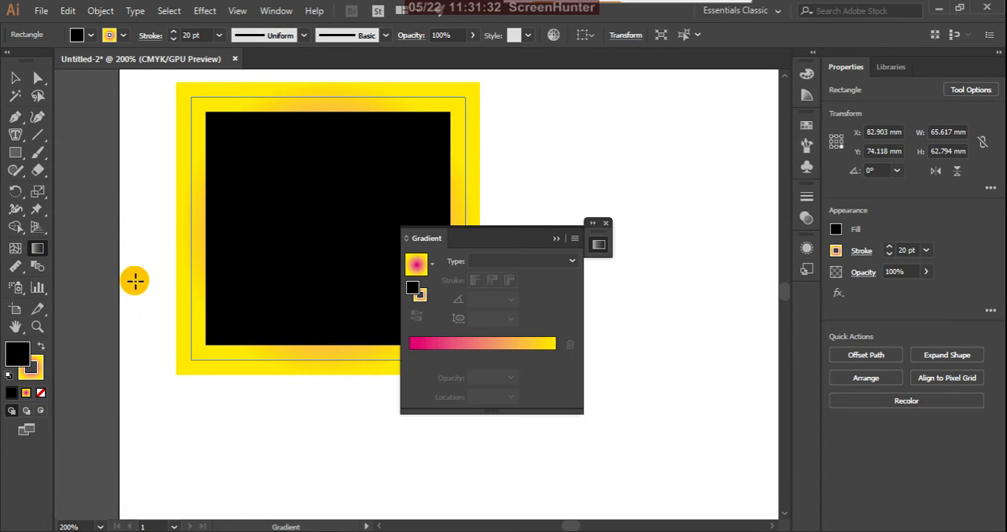
{"action": "left_click_drag", "start_coordinate": [510, 237], "coordinate": [609, 275]}
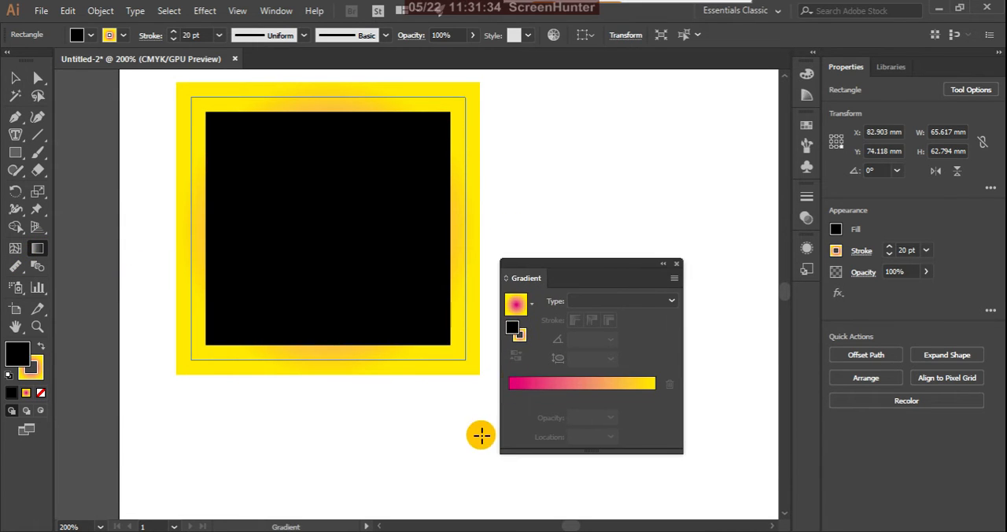
Step: Apply the magenta-to-yellow radial gradient to the rectangle's fill and shift its midpoint to 52.93%
{"action": "left_click", "coordinate": [512, 399]}
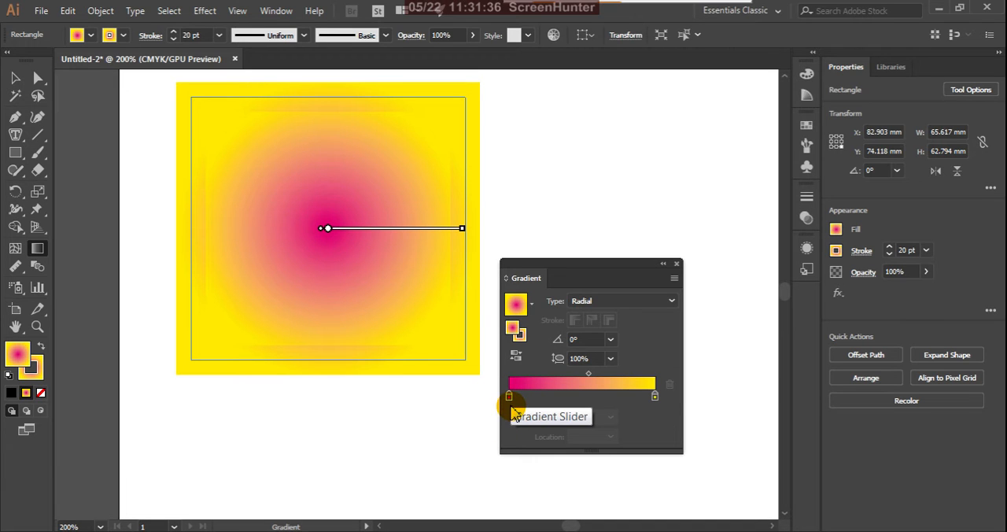
{"action": "left_click", "coordinate": [589, 374]}
{"action": "mouse_move", "coordinate": [590, 380]}
{"action": "left_mouse_down"}
{"action": "mouse_move", "coordinate": [556, 381]}
{"action": "mouse_move", "coordinate": [589, 381]}
{"action": "left_mouse_up"}
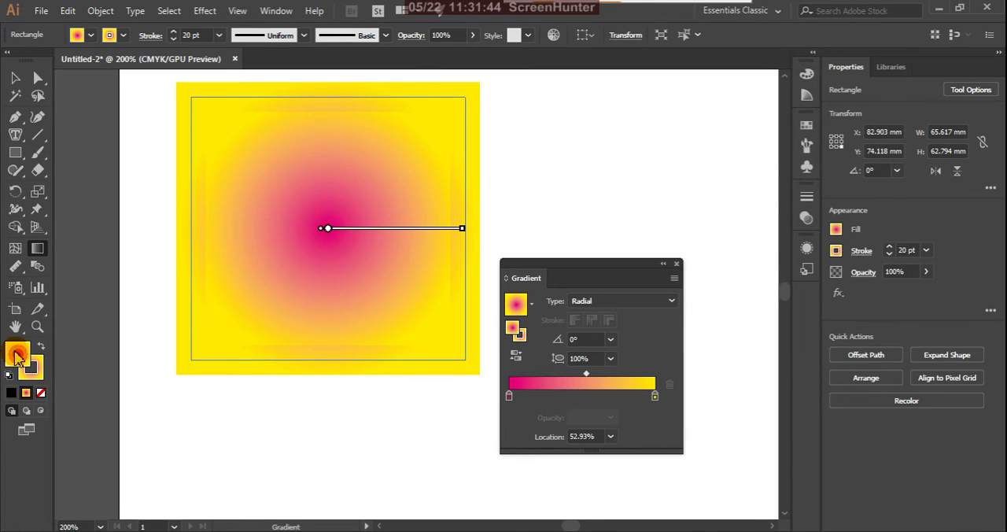
Step: Move the magenta stop of the rectangle's stroke gradient to 91.58%, then collapse the gradient settings and activate the Selection tool
{"action": "left_click", "coordinate": [37, 369]}
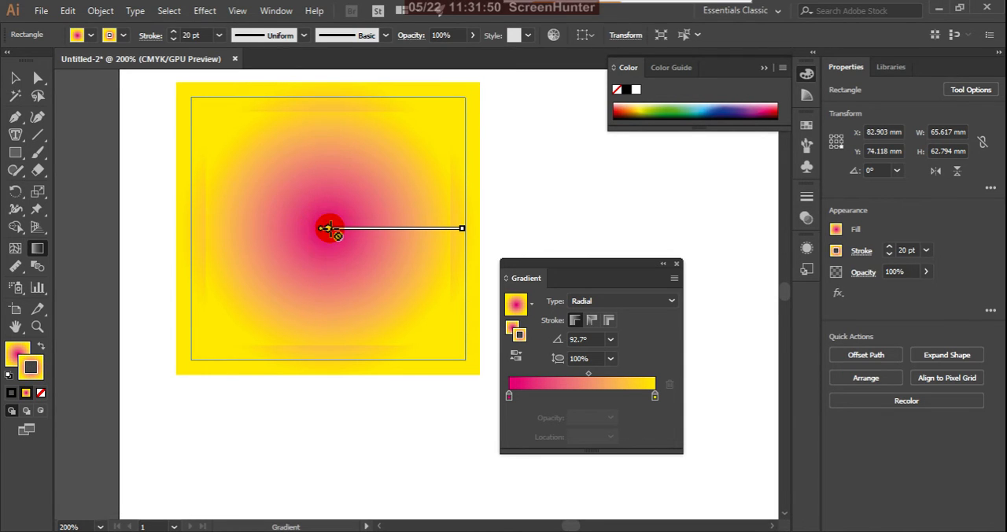
{"action": "left_click", "coordinate": [508, 395]}
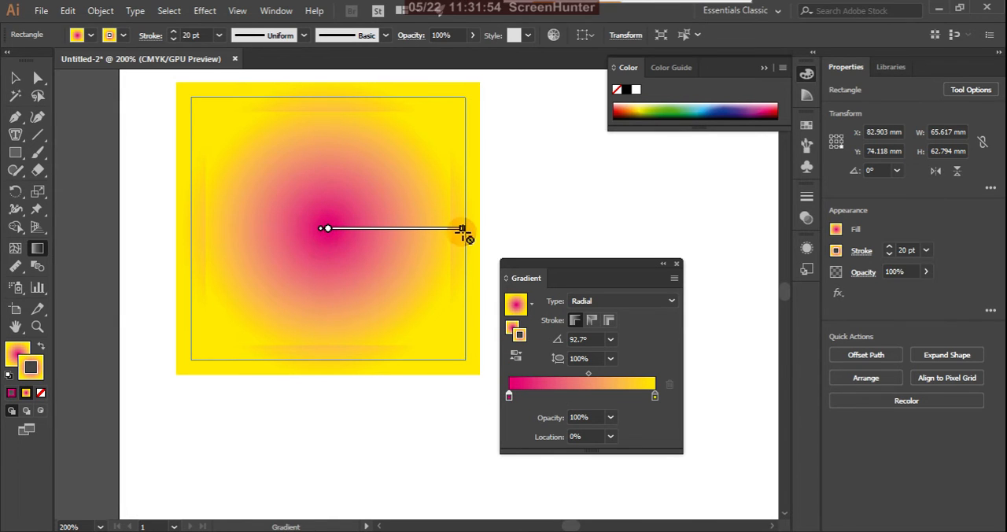
{"action": "left_click", "coordinate": [510, 386]}
{"action": "left_click_drag", "start_coordinate": [509, 395], "coordinate": [644, 399]}
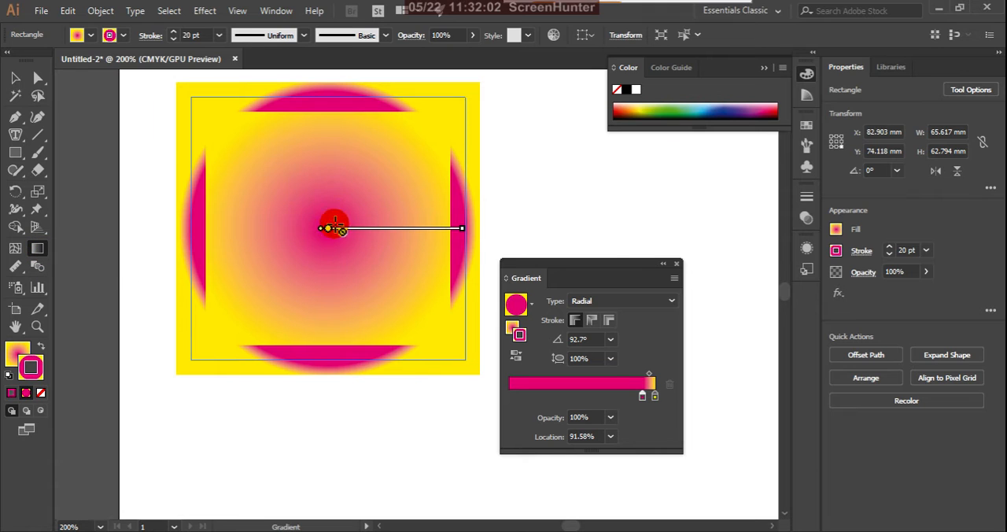
{"action": "left_click", "coordinate": [665, 266]}
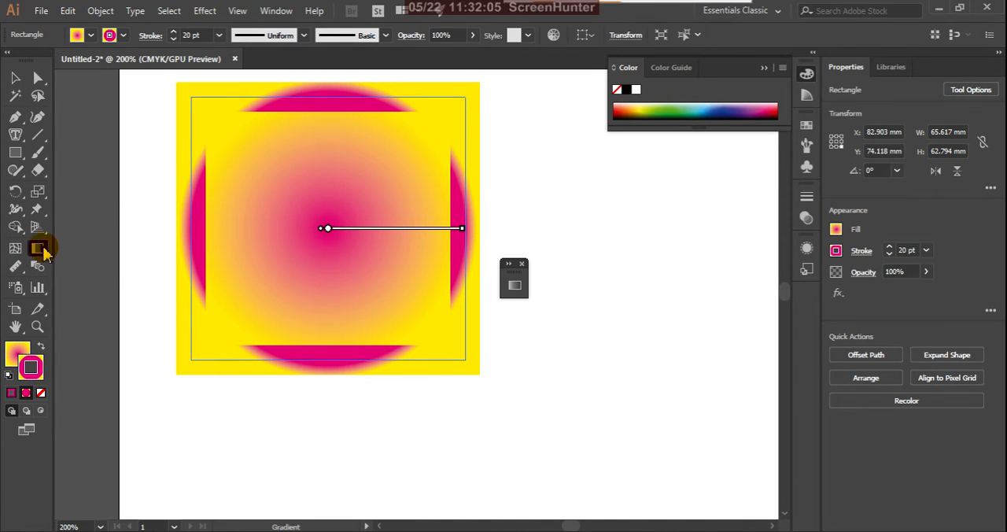
{"action": "left_click", "coordinate": [15, 78]}
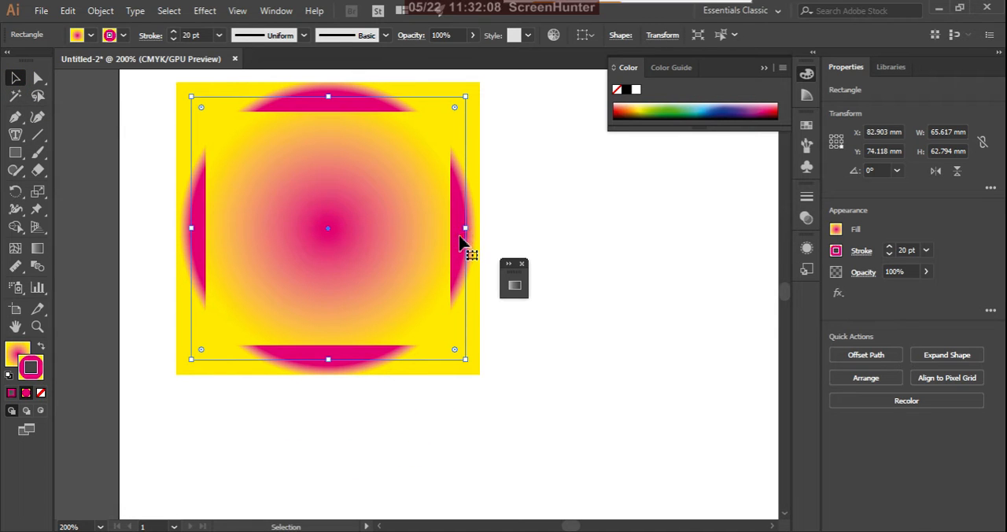
Step: With the Gradient tool, move the radial center of the rectangle's fill toward its lower-right corner
{"action": "left_click", "coordinate": [37, 248]}
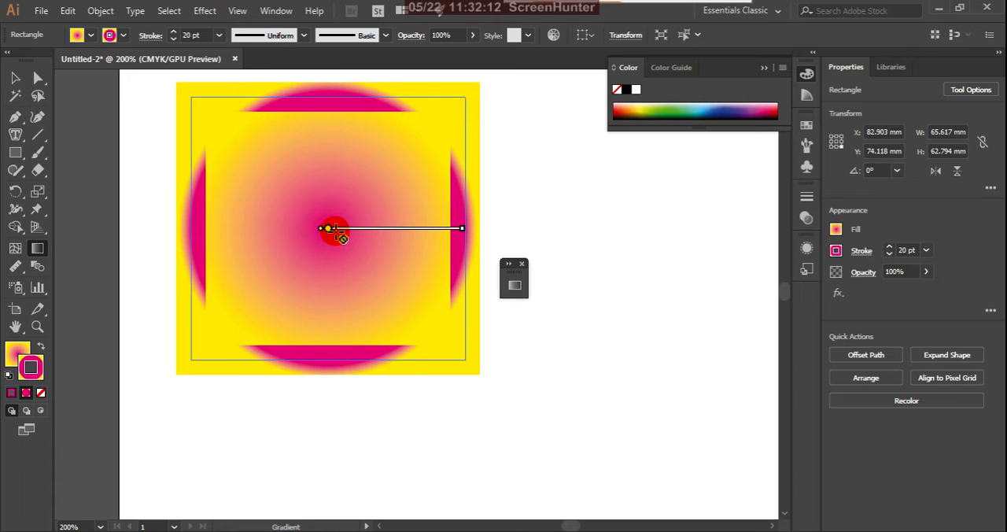
{"action": "left_click", "coordinate": [17, 353]}
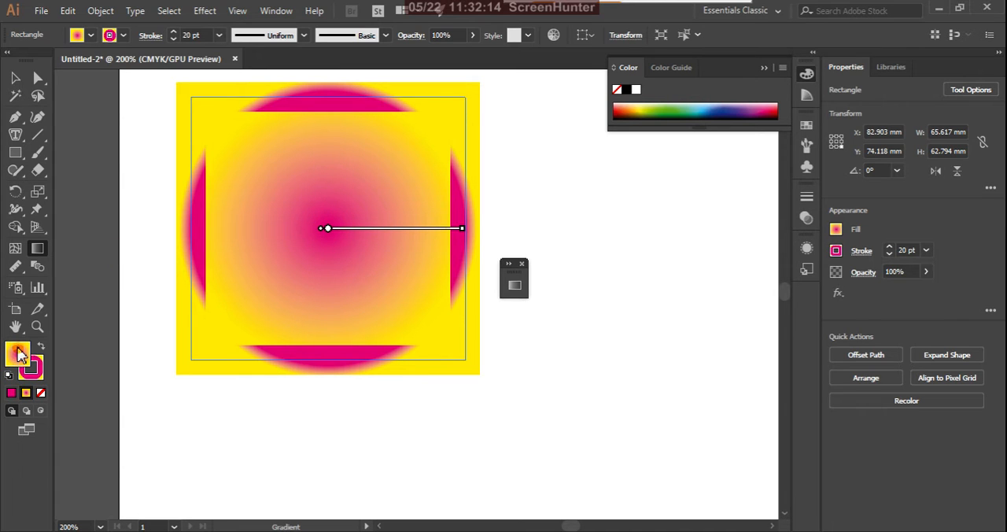
{"action": "left_click_drag", "start_coordinate": [328, 229], "coordinate": [412, 307]}
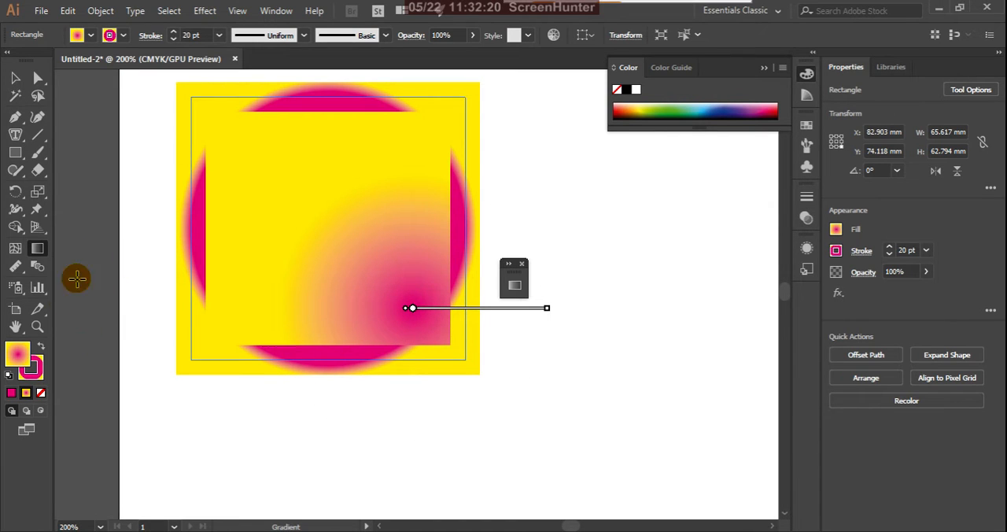
Step: Give the rectangle's stroke a solid blue swatch, then replace it with the blue fading-to-transparent gradient swatch
{"action": "left_click", "coordinate": [41, 376]}
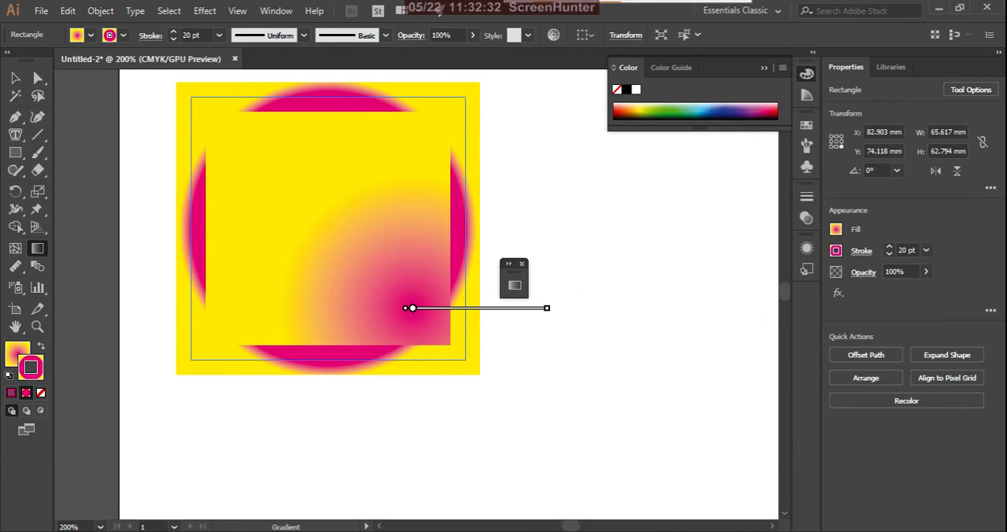
{"action": "left_click", "coordinate": [835, 255]}
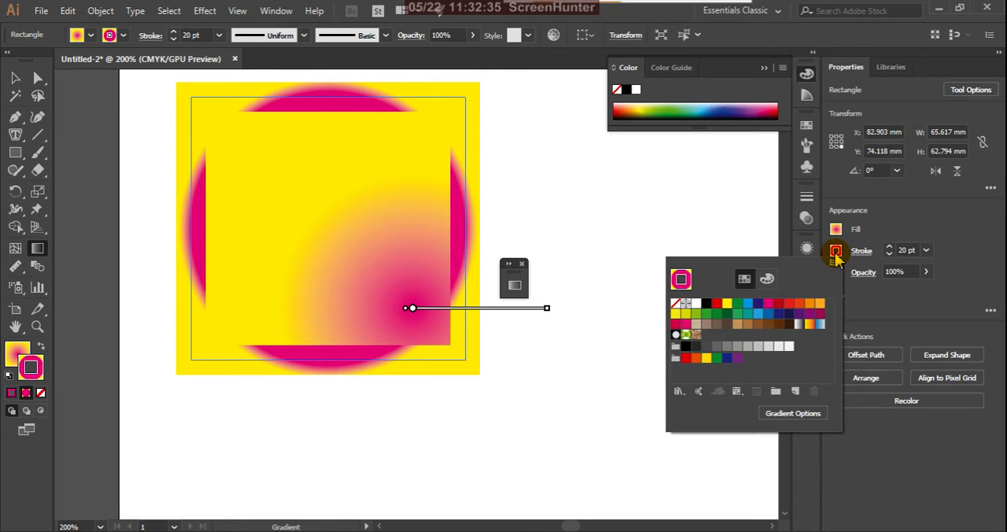
{"action": "left_click", "coordinate": [749, 306]}
{"action": "left_click", "coordinate": [751, 312]}
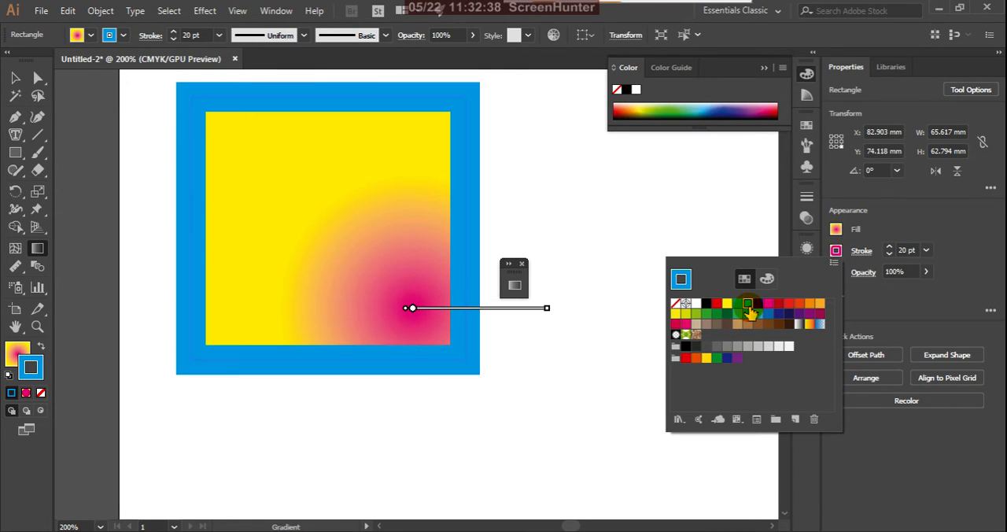
{"action": "left_click", "coordinate": [821, 326]}
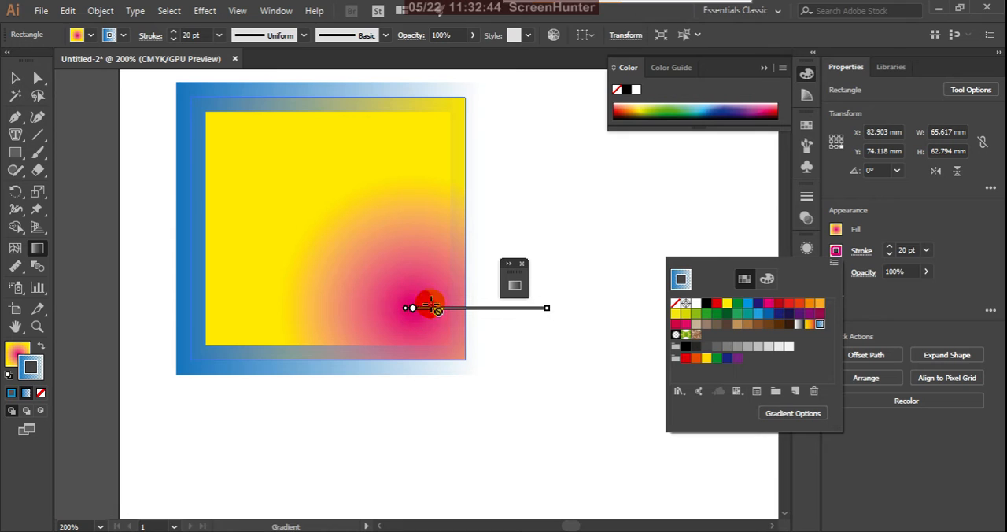
{"action": "left_click", "coordinate": [35, 251]}
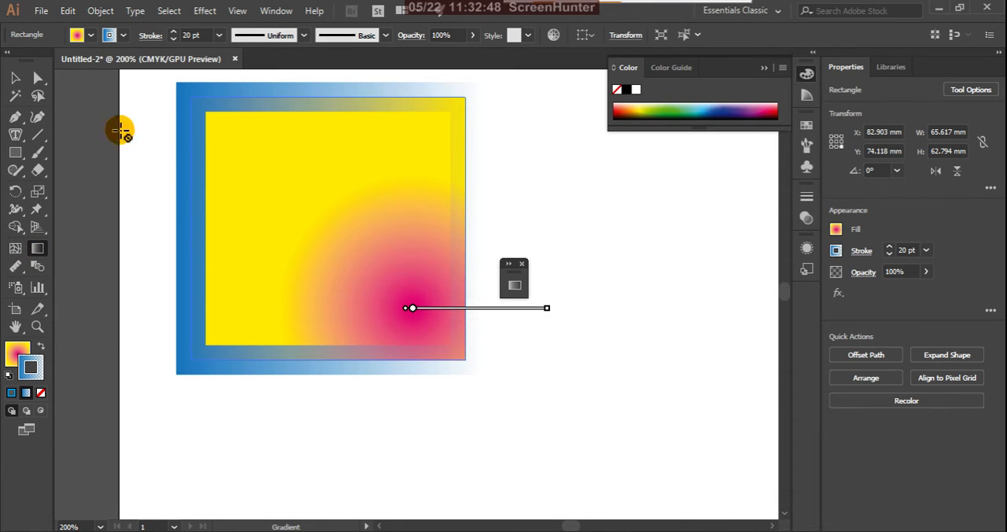
Step: With the Selection tool, move the rectangle slightly left and up to about X 74.9 mm, Y 71.8 mm, and deselect it
{"action": "left_click", "coordinate": [15, 78]}
{"action": "left_click", "coordinate": [634, 252]}
{"action": "left_click", "coordinate": [403, 294]}
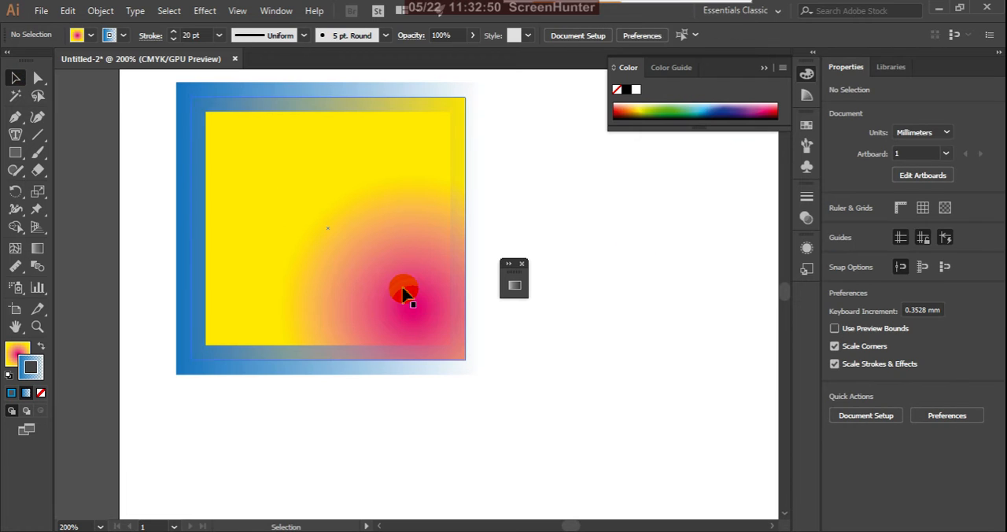
{"action": "scroll", "coordinate": [430, 285], "scroll_direction": "down", "scroll_amount": 2}
{"action": "scroll", "coordinate": [447, 266], "scroll_direction": "up", "scroll_amount": 1}
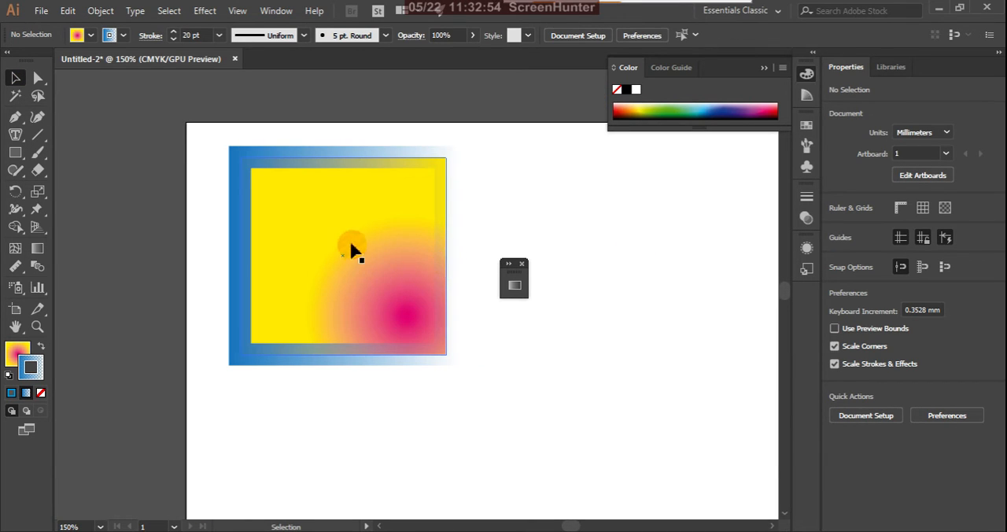
{"action": "left_click_drag", "start_coordinate": [348, 239], "coordinate": [322, 236]}
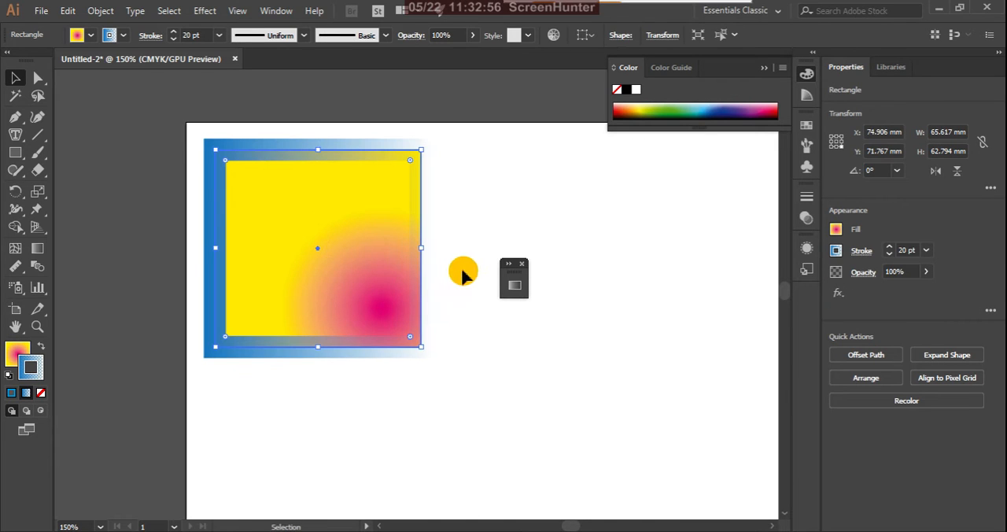
{"action": "left_click", "coordinate": [530, 271]}
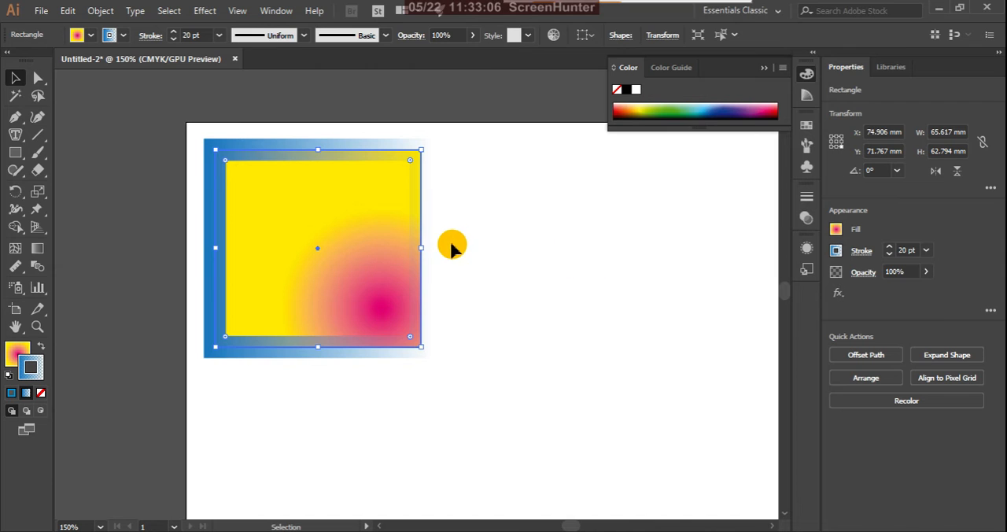
{"action": "left_click", "coordinate": [481, 232]}
Step: Select the rectangle and change its stroke from the gradient to the last used solid blue
{"action": "scroll", "coordinate": [428, 193], "scroll_direction": "down", "scroll_amount": 2}
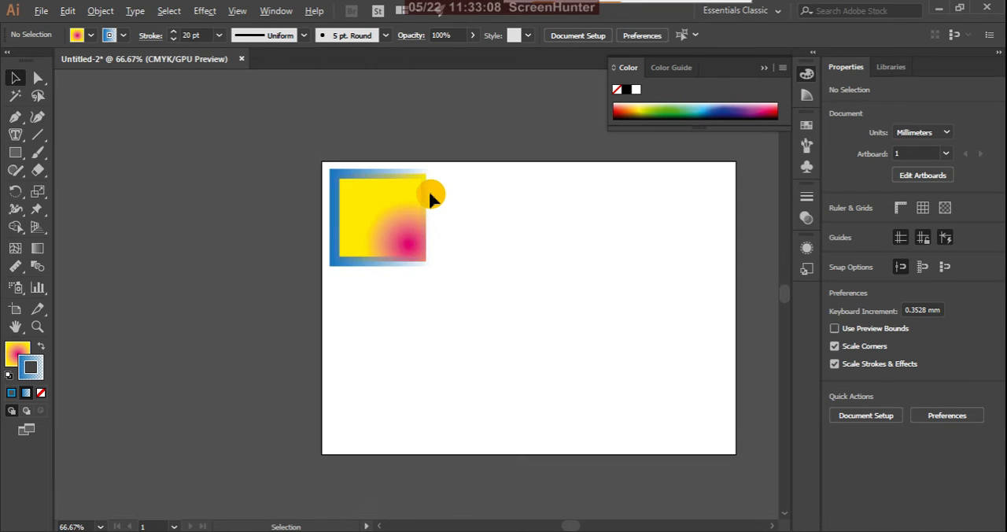
{"action": "scroll", "coordinate": [419, 217], "scroll_direction": "up", "scroll_amount": 2}
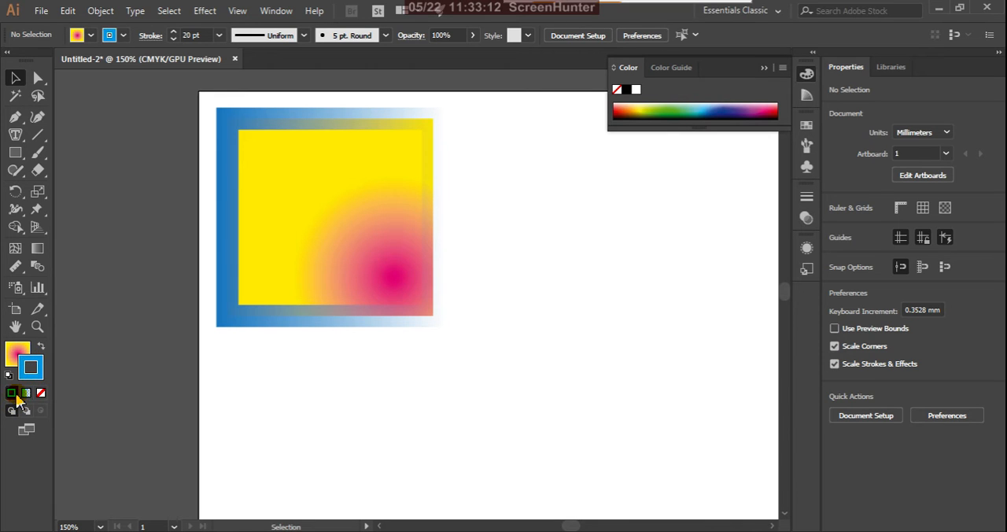
{"action": "left_click", "coordinate": [229, 323]}
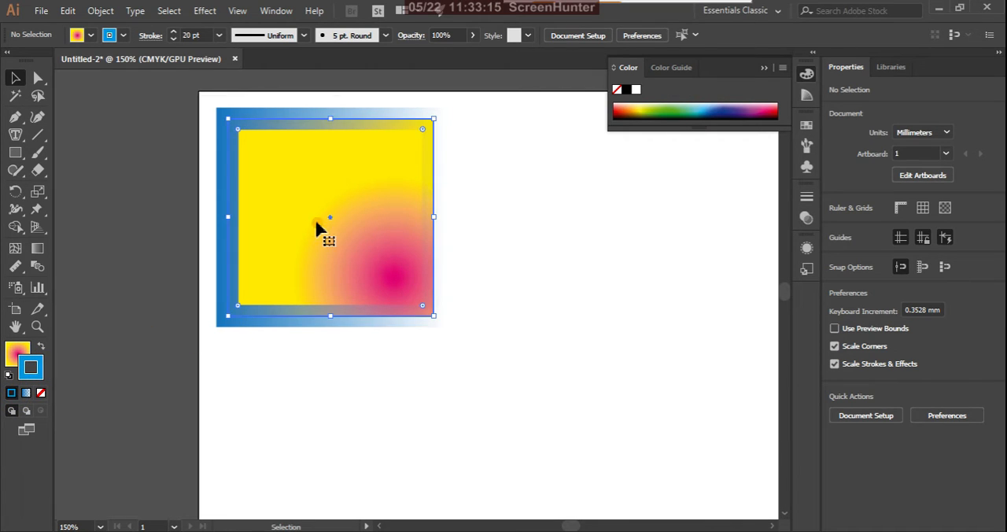
{"action": "left_click", "coordinate": [12, 395]}
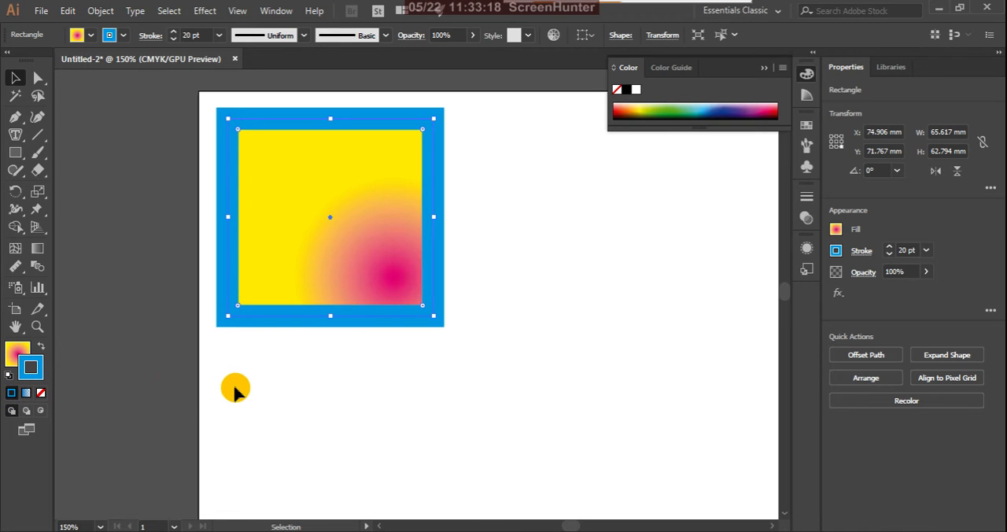
Step: Deselect the rectangle and switch to the Eyedropper tool
{"action": "left_click", "coordinate": [244, 362]}
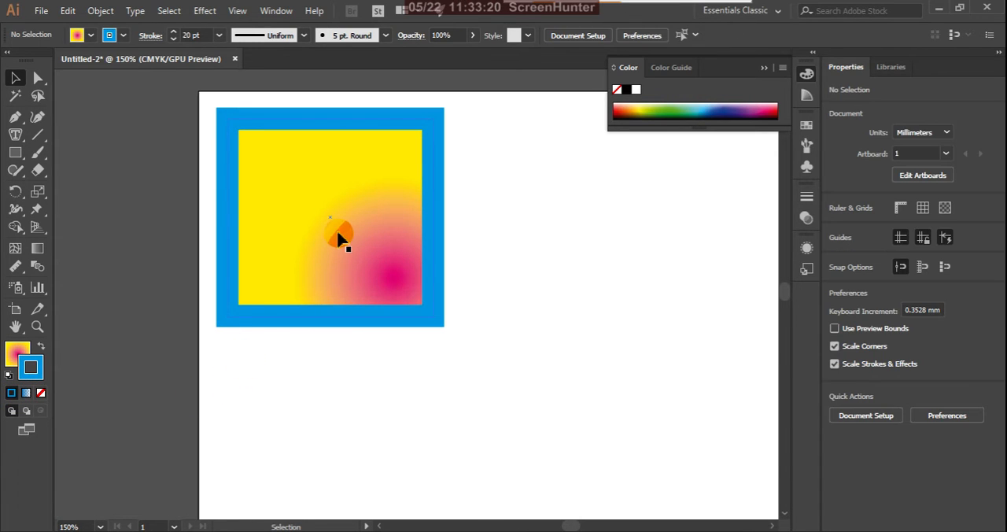
{"action": "scroll", "coordinate": [341, 234], "scroll_direction": "down", "scroll_amount": 2}
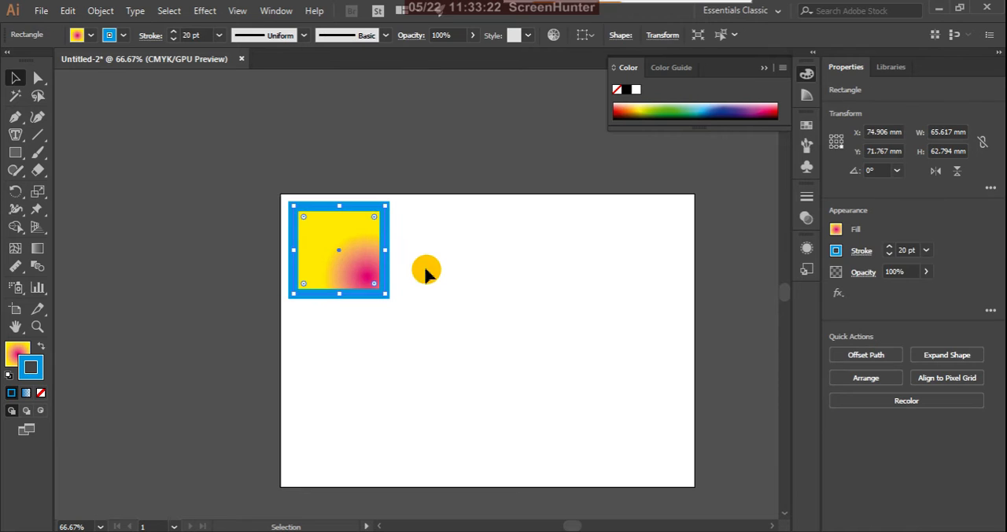
{"action": "left_click", "coordinate": [456, 262]}
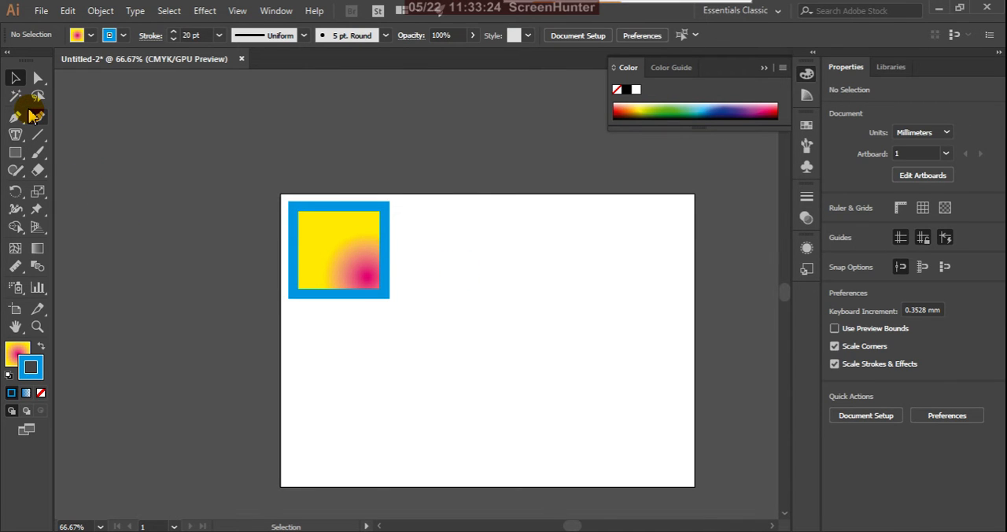
{"action": "left_click", "coordinate": [14, 276]}
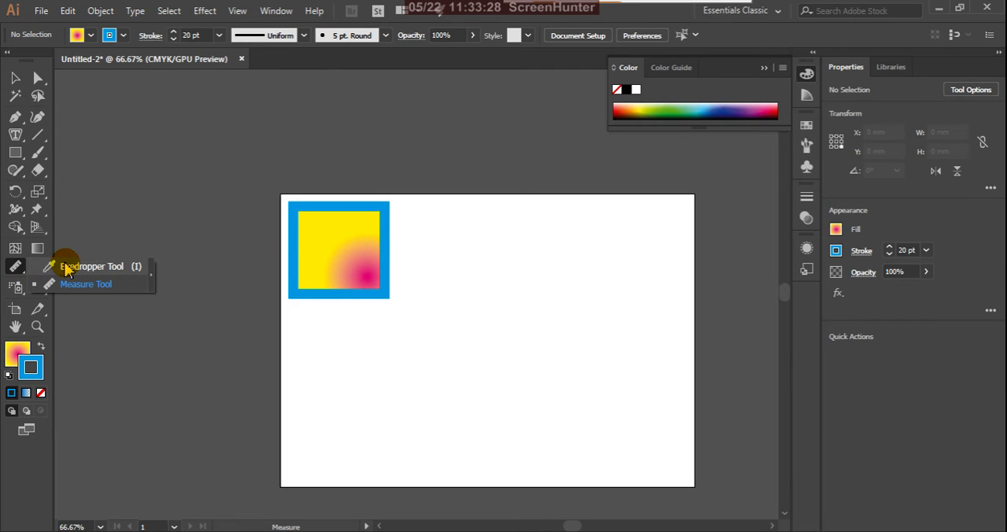
{"action": "left_click", "coordinate": [66, 269]}
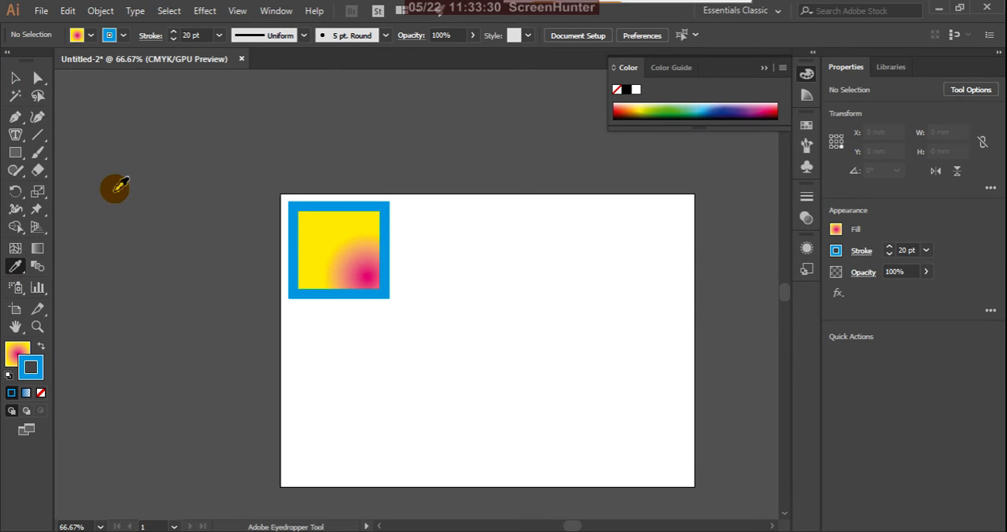
Step: Move the gradient rectangle to about X 83.9 mm, Y 187.1 mm, and place a duplicate above it at about Y 84.5 mm
{"action": "left_click", "coordinate": [15, 77]}
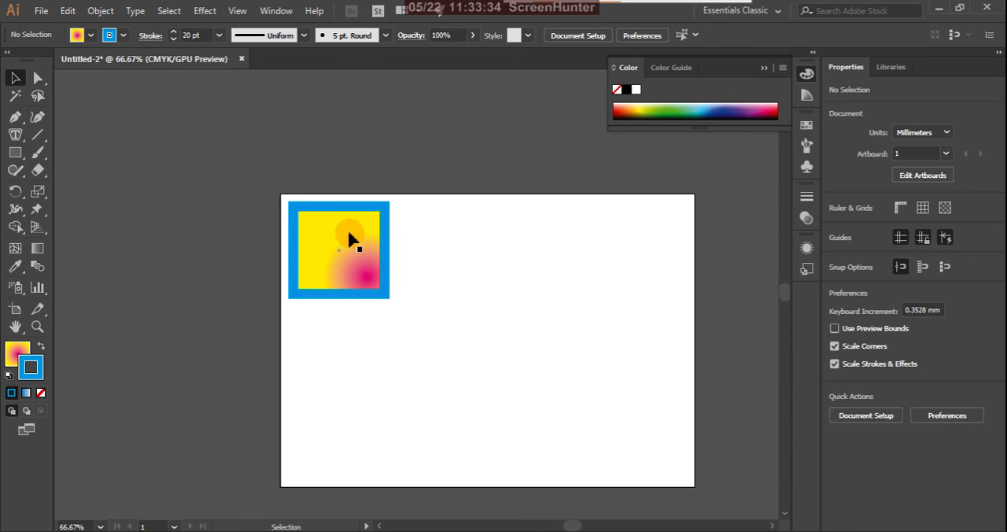
{"action": "left_click_drag", "start_coordinate": [349, 234], "coordinate": [364, 410]}
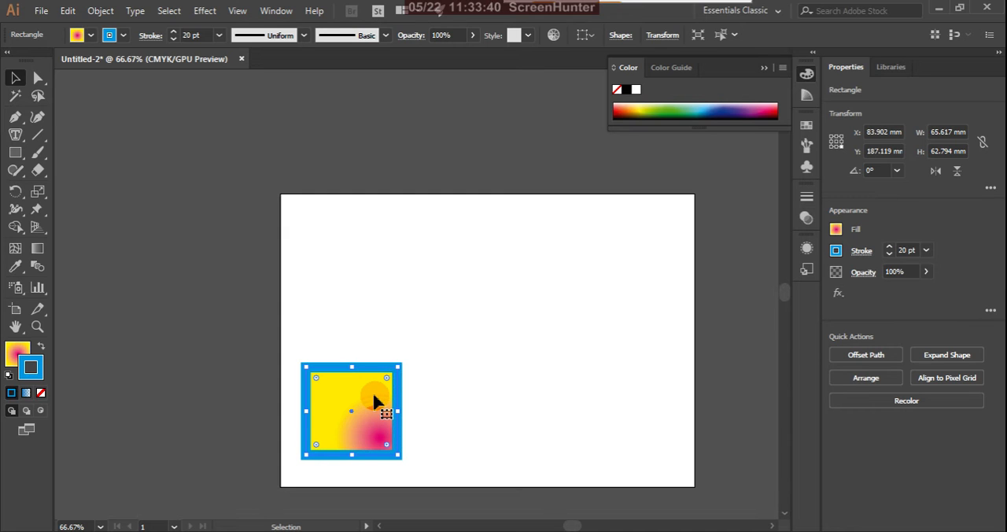
{"action": "left_click_drag", "start_coordinate": [375, 400], "coordinate": [374, 257]}
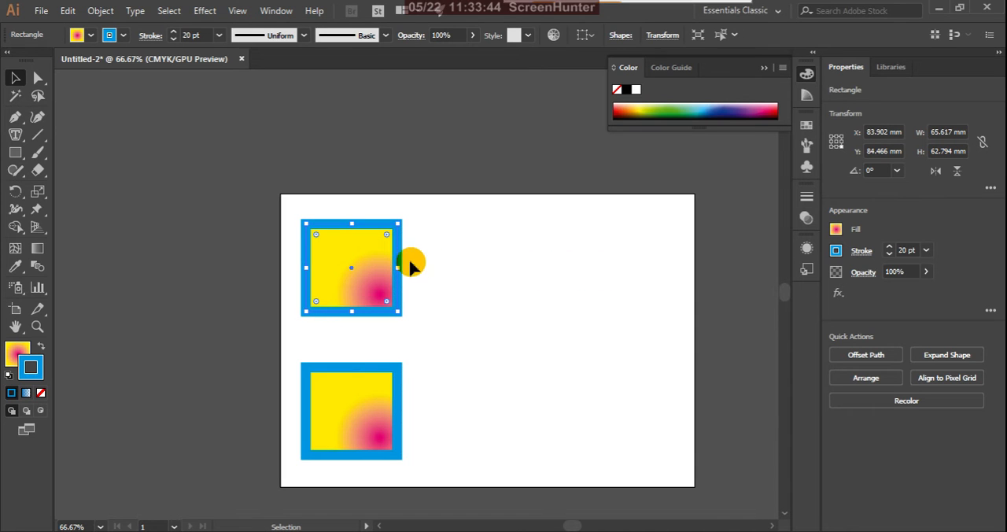
Step: Give the upper duplicate the last used solid blue as its fill and a black stroke, and deselect it
{"action": "left_click", "coordinate": [7, 354]}
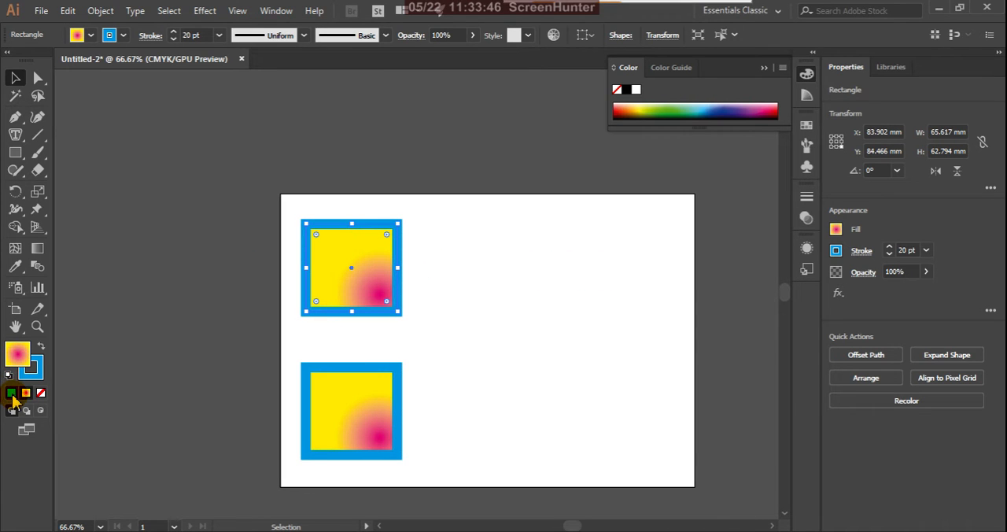
{"action": "left_click", "coordinate": [12, 393]}
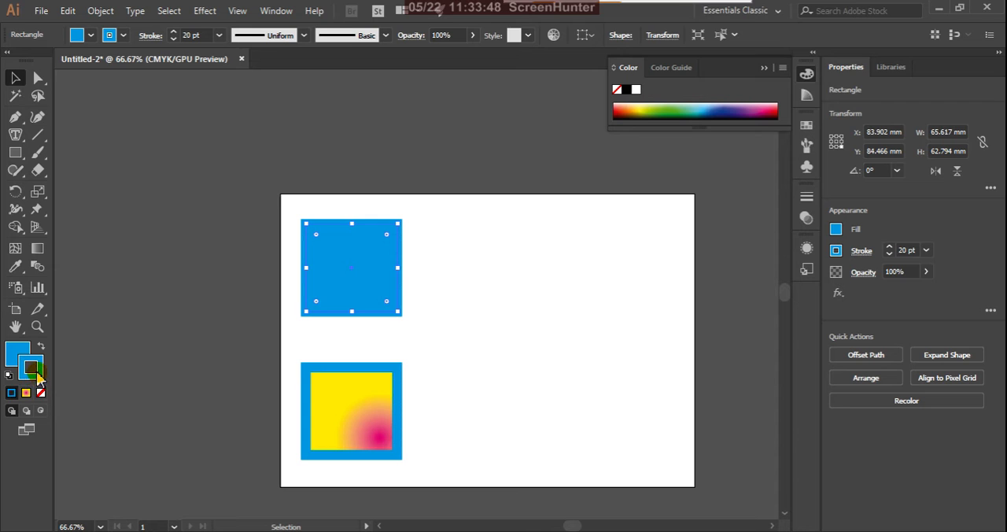
{"action": "left_click", "coordinate": [35, 371]}
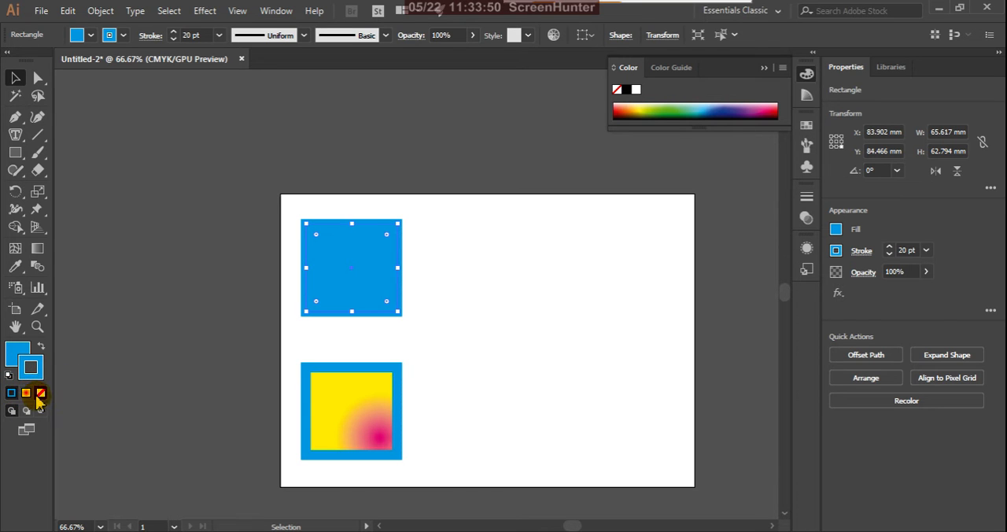
{"action": "double_click", "coordinate": [35, 370]}
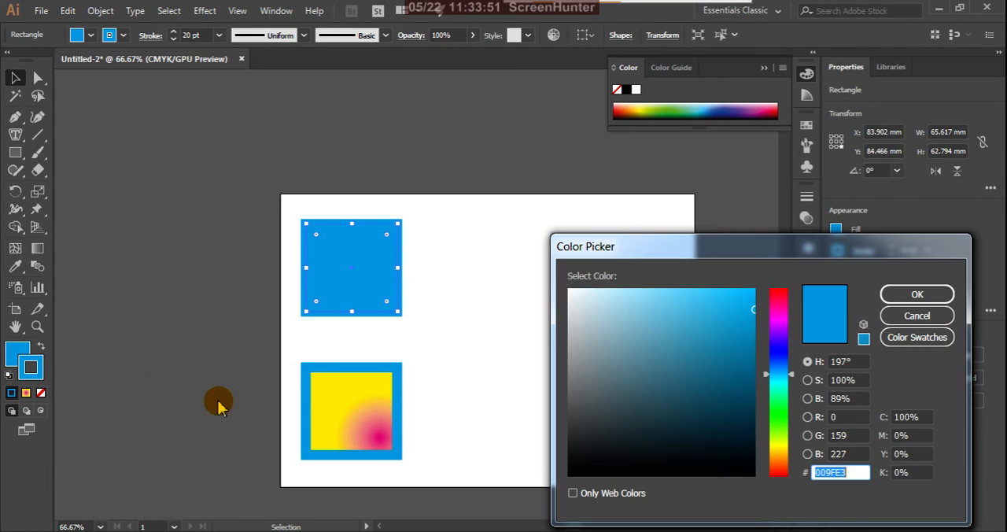
{"action": "left_click", "coordinate": [750, 463]}
{"action": "left_click", "coordinate": [913, 297]}
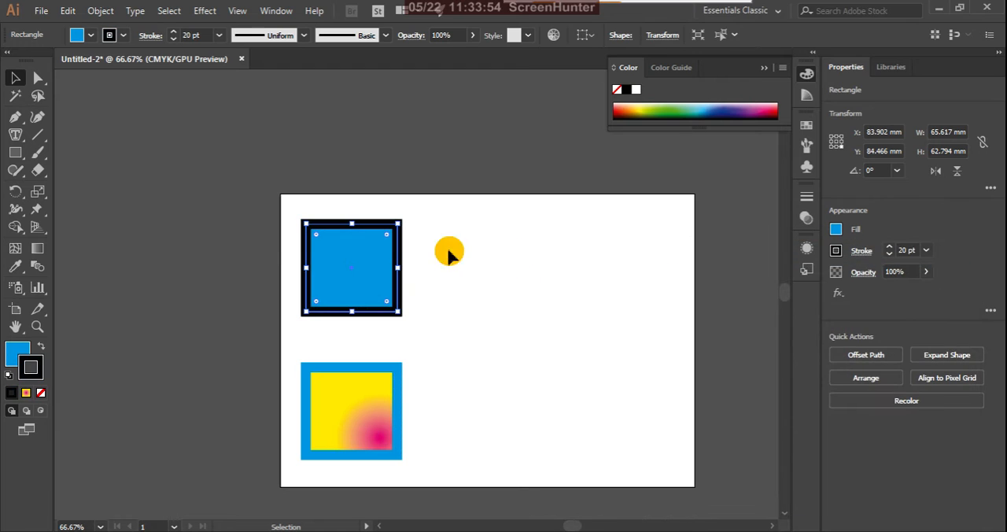
{"action": "left_click", "coordinate": [218, 220]}
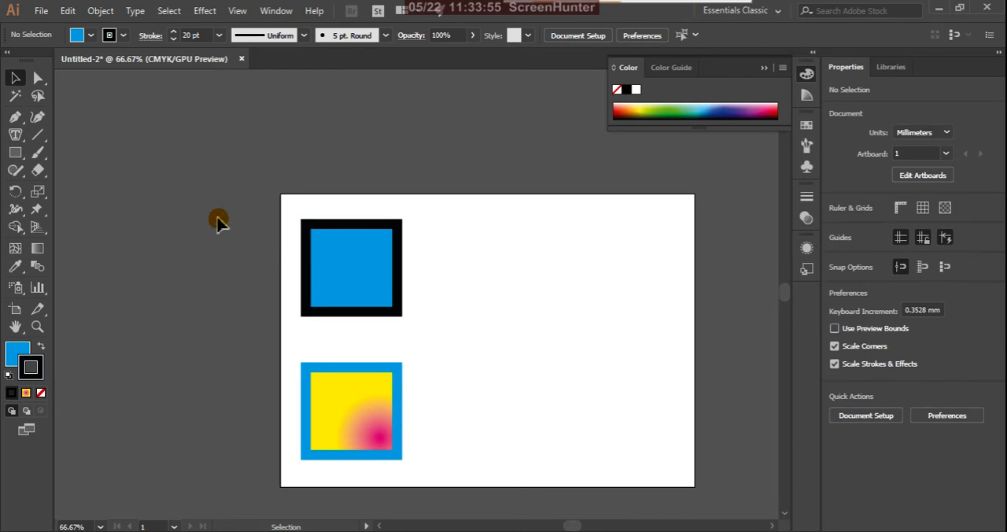
Step: Duplicate the blue rectangle with the black stroke to the right at about X 222.5 mm, Y 80.2 mm, and deselect it
{"action": "left_click", "coordinate": [356, 276]}
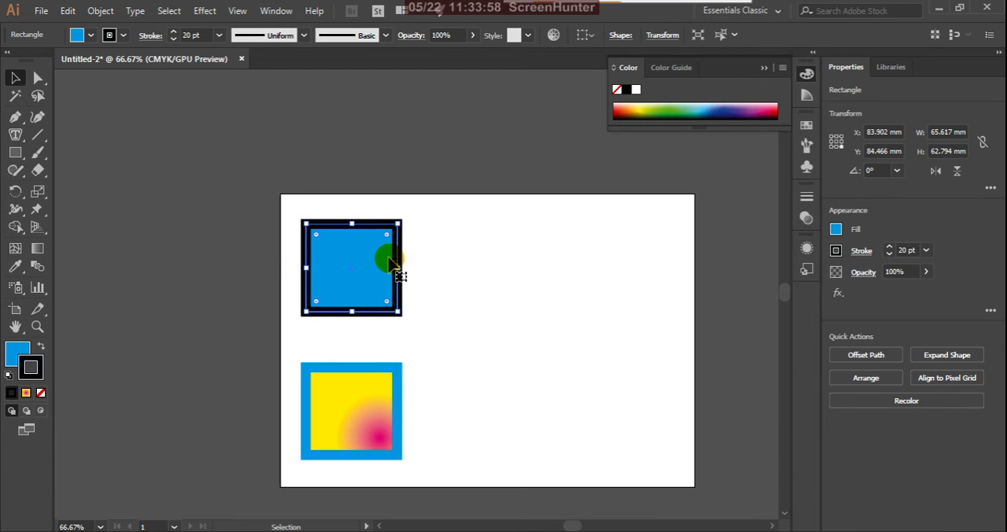
{"action": "left_click_drag", "start_coordinate": [391, 263], "coordinate": [574, 258]}
{"action": "left_click", "coordinate": [543, 362]}
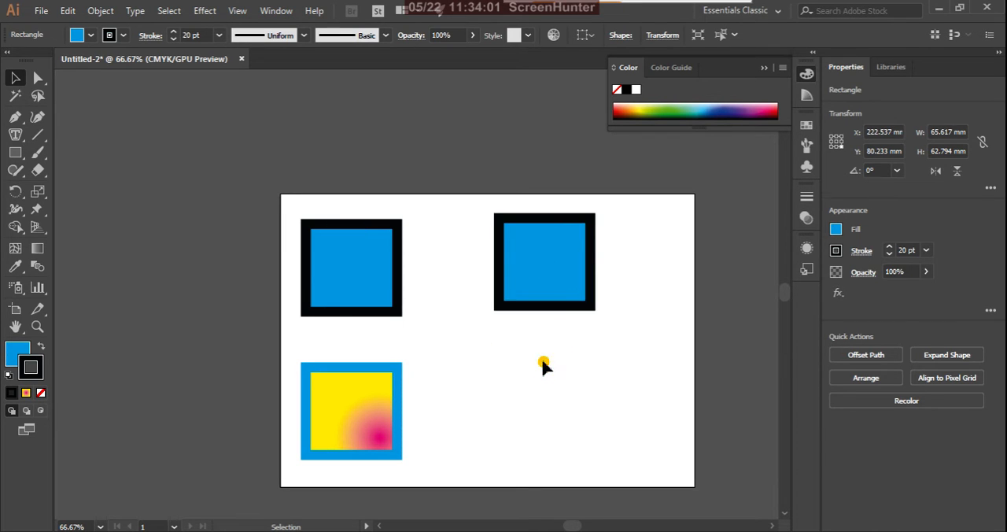
Step: Remove the fill from the upper-right rectangle and deselect it
{"action": "left_click", "coordinate": [553, 292]}
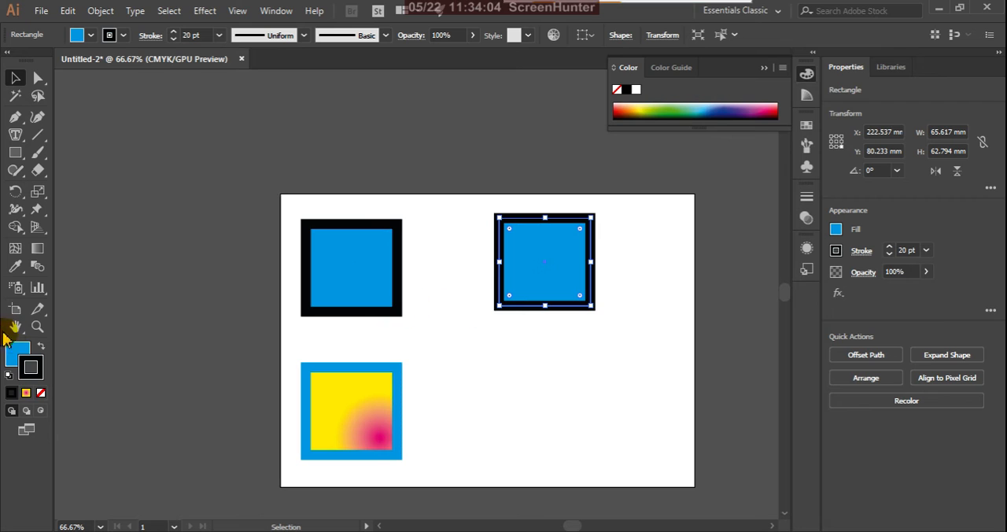
{"action": "left_click", "coordinate": [41, 392]}
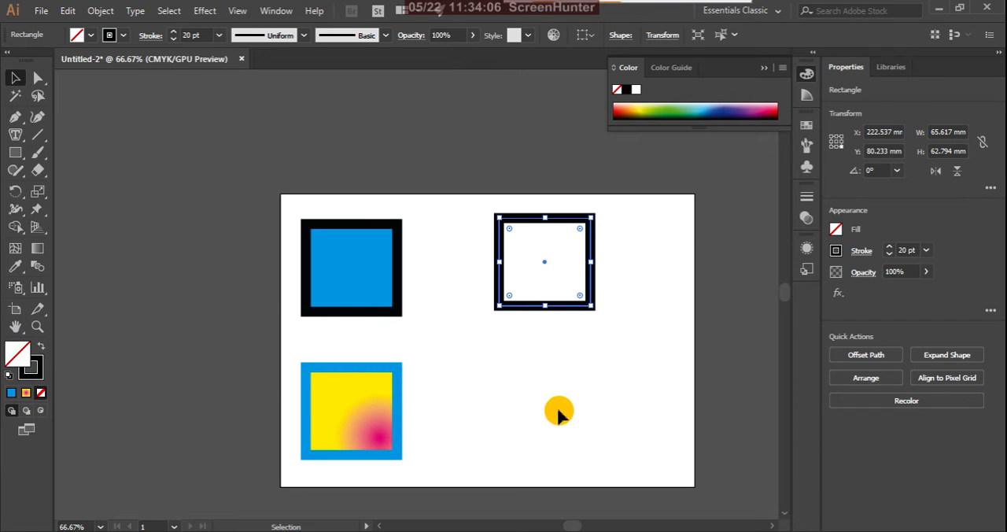
{"action": "left_click", "coordinate": [552, 383]}
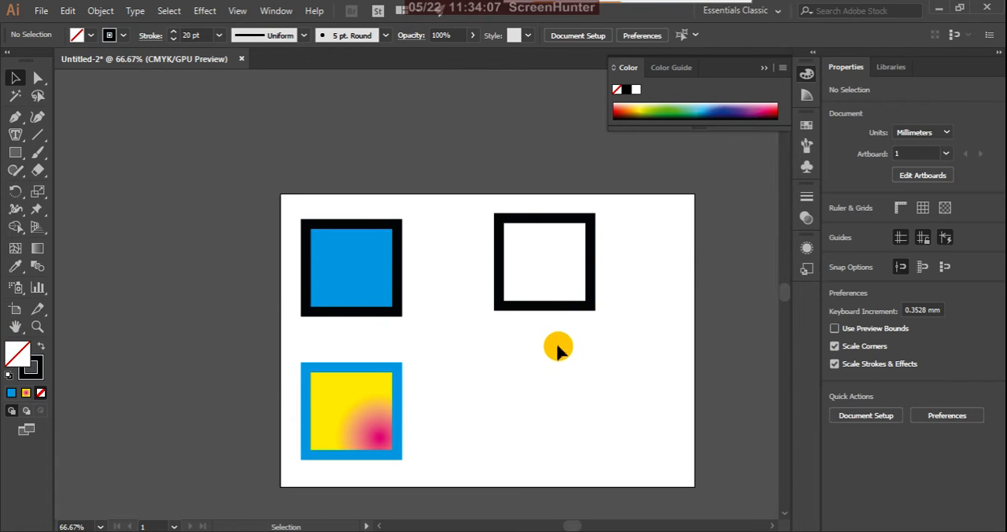
Step: Copy the upper-left rectangle's blue fill and black stroke onto the upper-right rectangle with the Eyedropper tool, and deselect it
{"action": "left_click", "coordinate": [588, 310]}
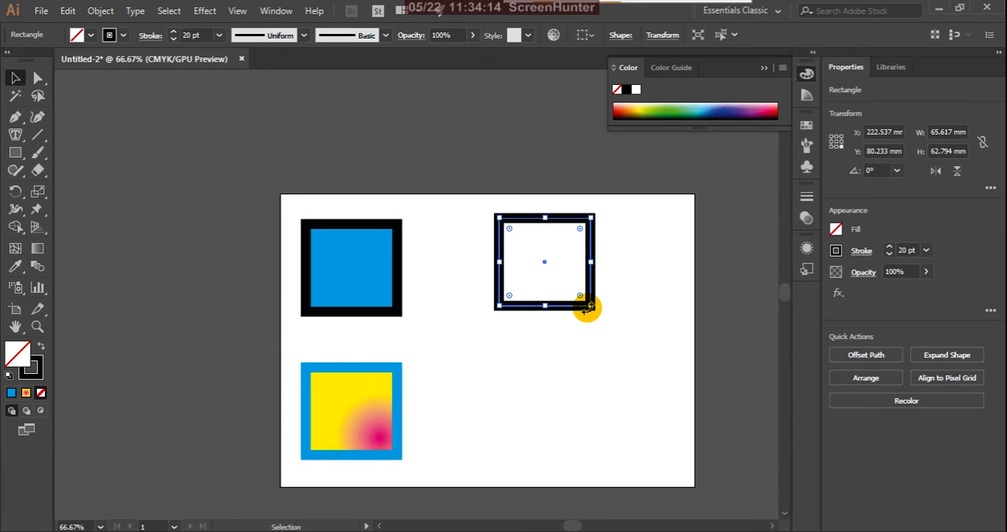
{"action": "key", "text": "i"}
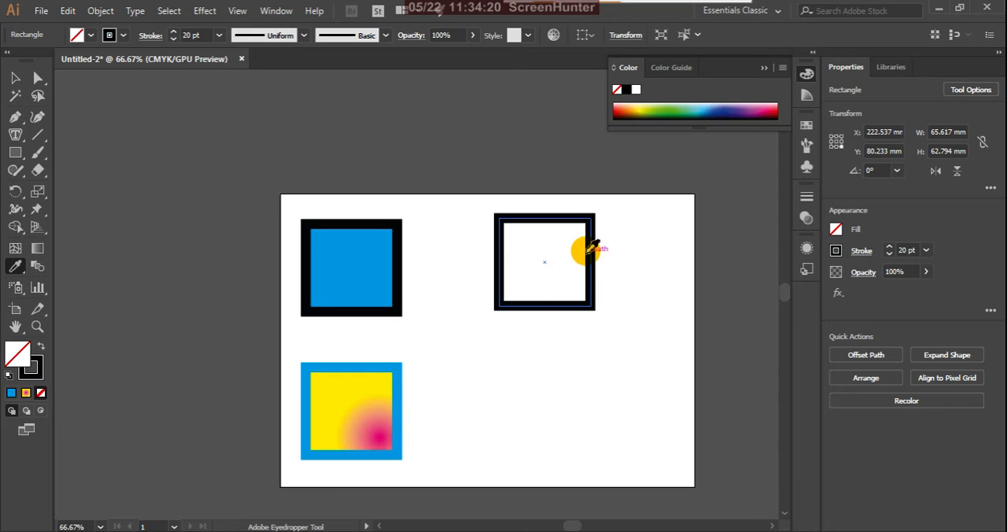
{"action": "left_click", "coordinate": [375, 262]}
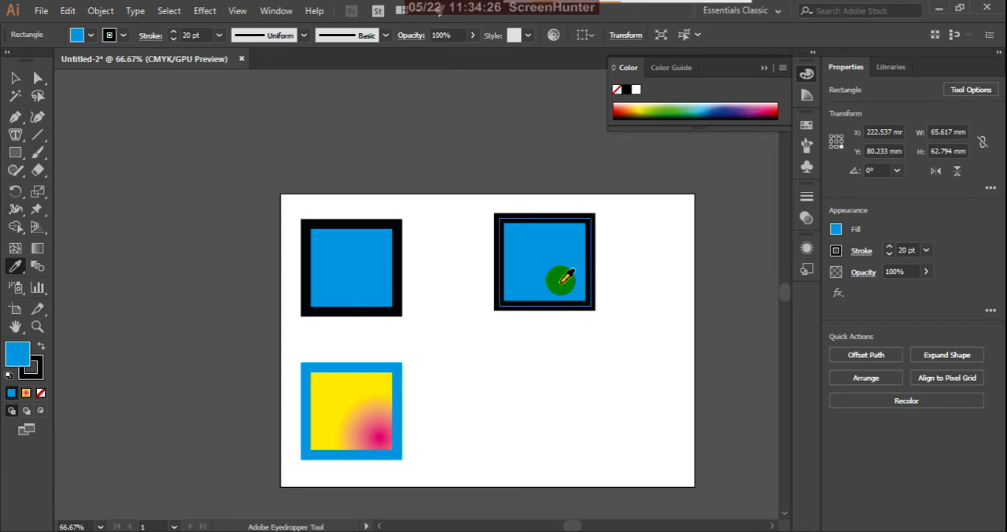
{"action": "key", "text": "ctrl"}
{"action": "left_click", "coordinate": [443, 221], "text": "ctrl"}
{"action": "key", "text": "v"}
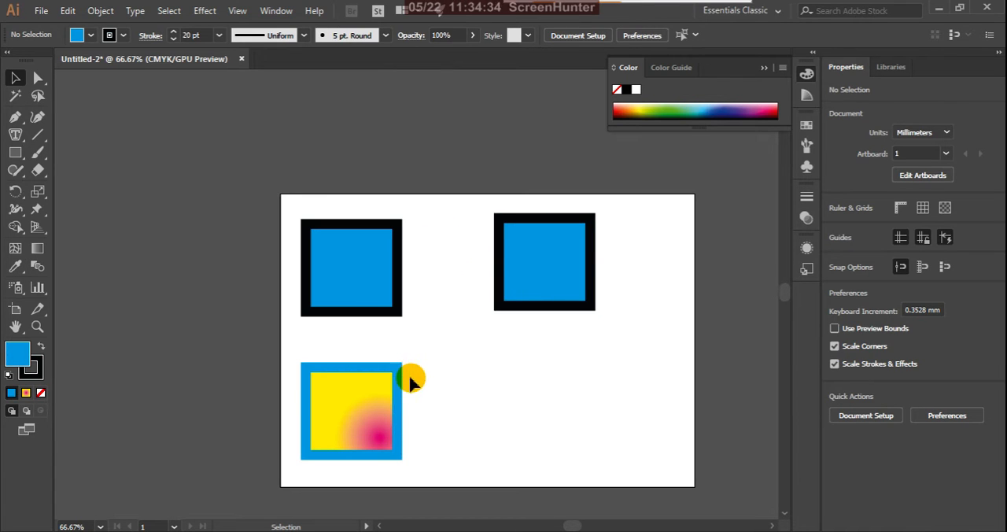
Step: Duplicate the upper-right rectangle below itself at about X 225.7 mm, Y 182.9 mm, and deselect the copy
{"action": "left_click", "coordinate": [519, 290]}
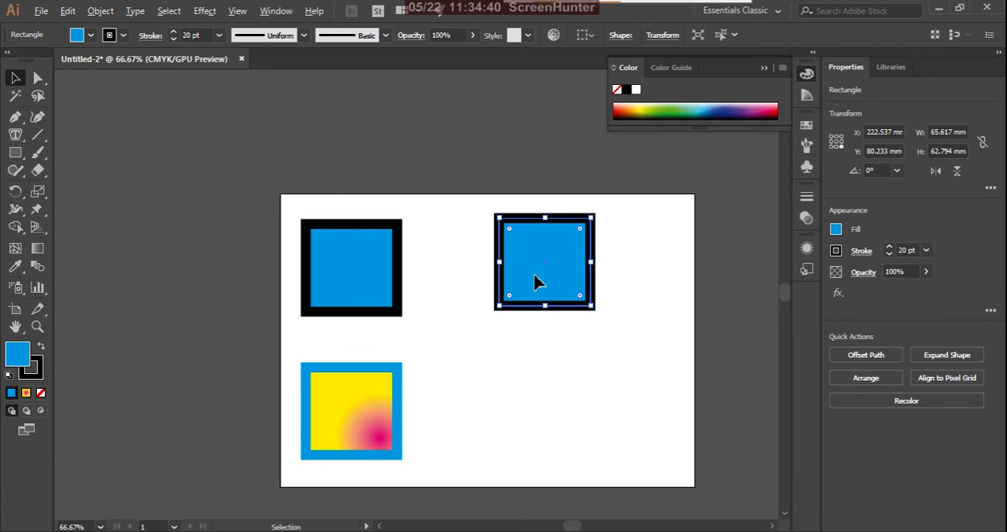
{"action": "left_click_drag", "start_coordinate": [535, 283], "coordinate": [540, 424]}
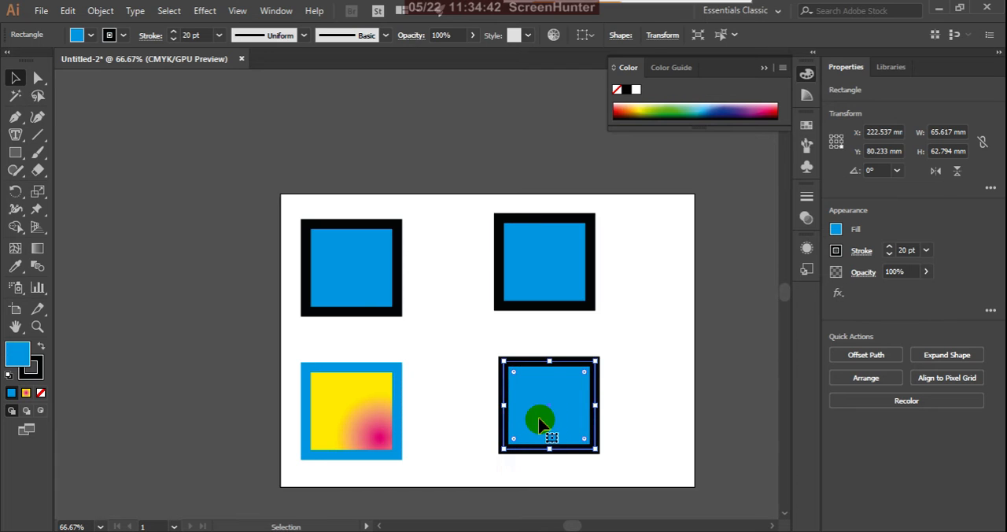
{"action": "left_click", "coordinate": [659, 378]}
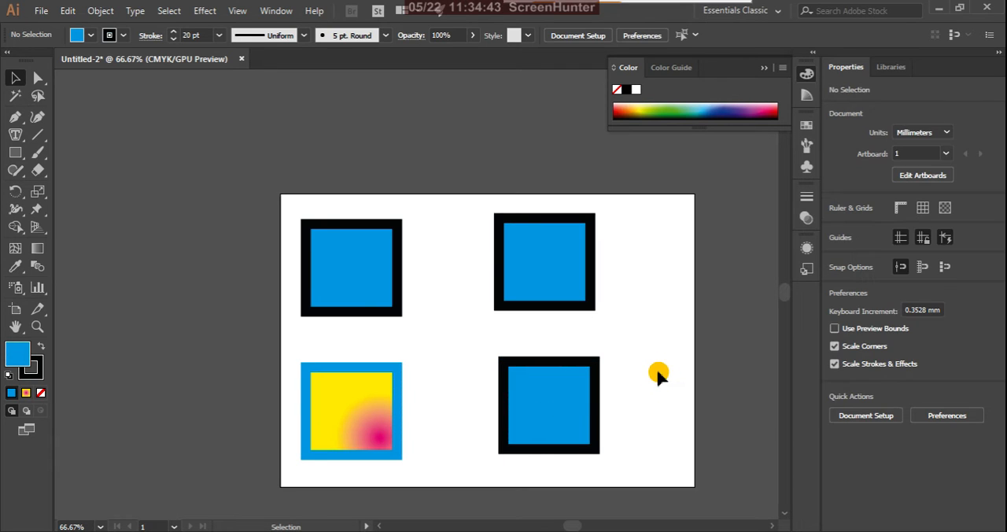
Step: Try copying the gradient rectangle's full appearance onto the lower-right rectangle with the Eyedropper tool twice, undoing each attempt
{"action": "left_click", "coordinate": [580, 400]}
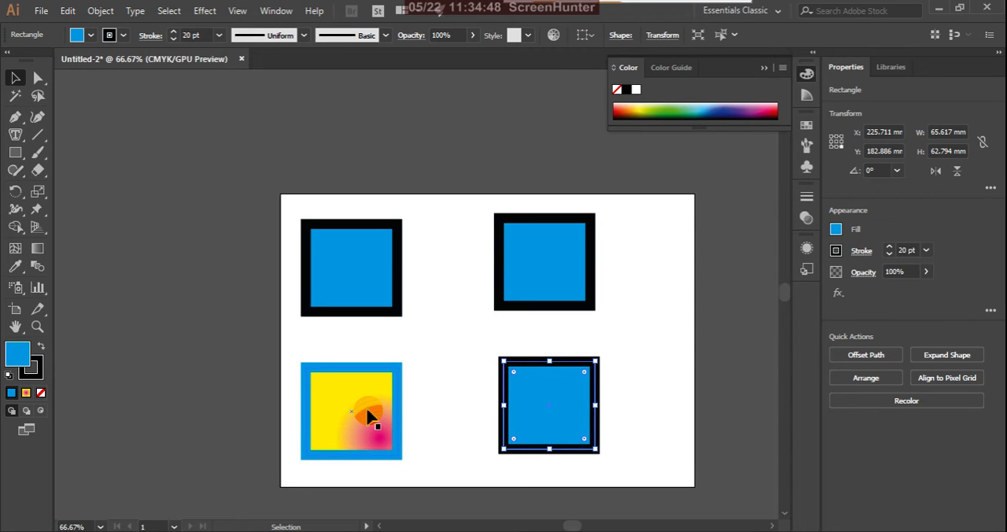
{"action": "key", "text": "i"}
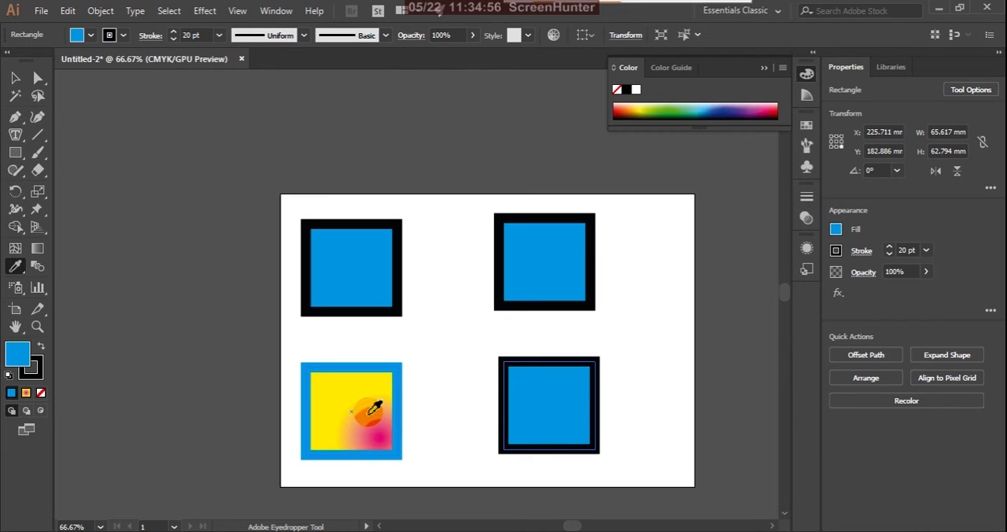
{"action": "left_click", "coordinate": [368, 414]}
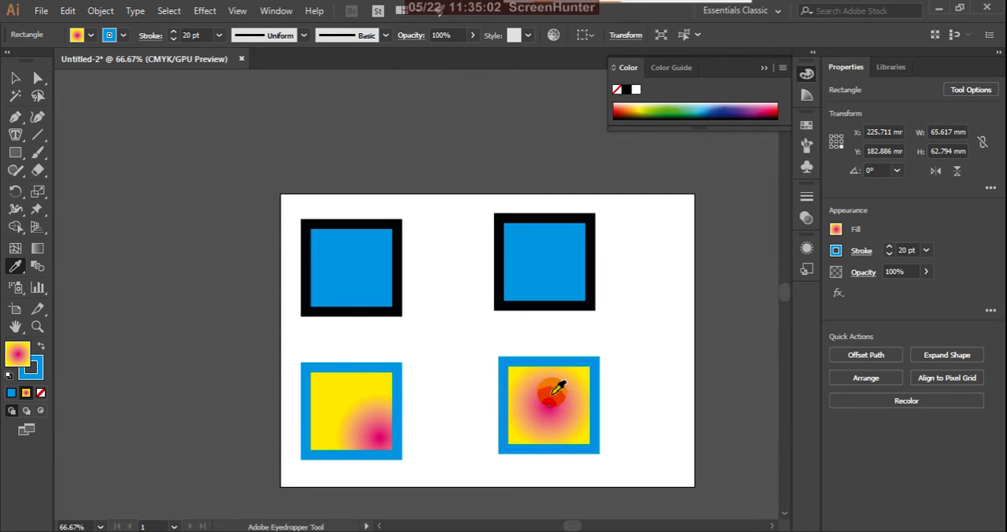
{"action": "key", "text": "ctrl+z"}
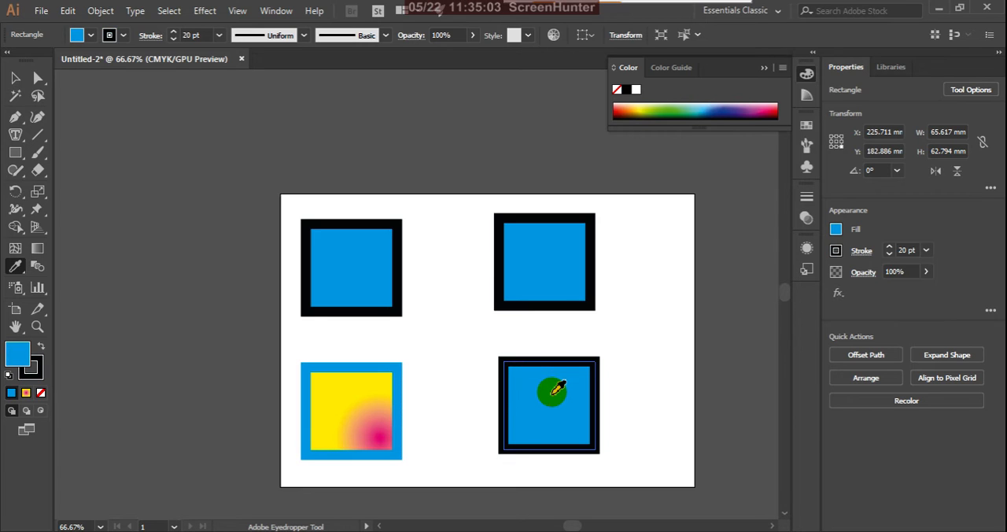
{"action": "left_click", "coordinate": [380, 438]}
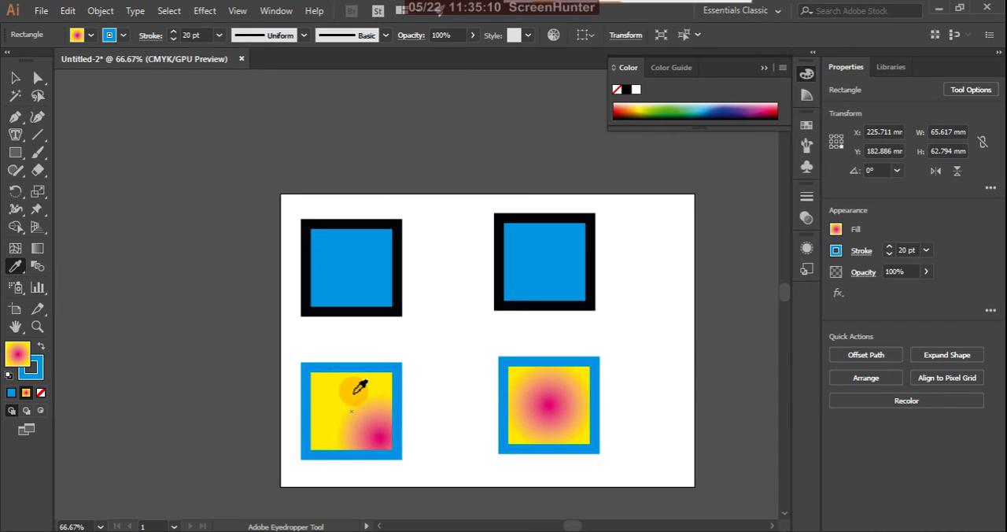
{"action": "key", "text": "ctrl+z"}
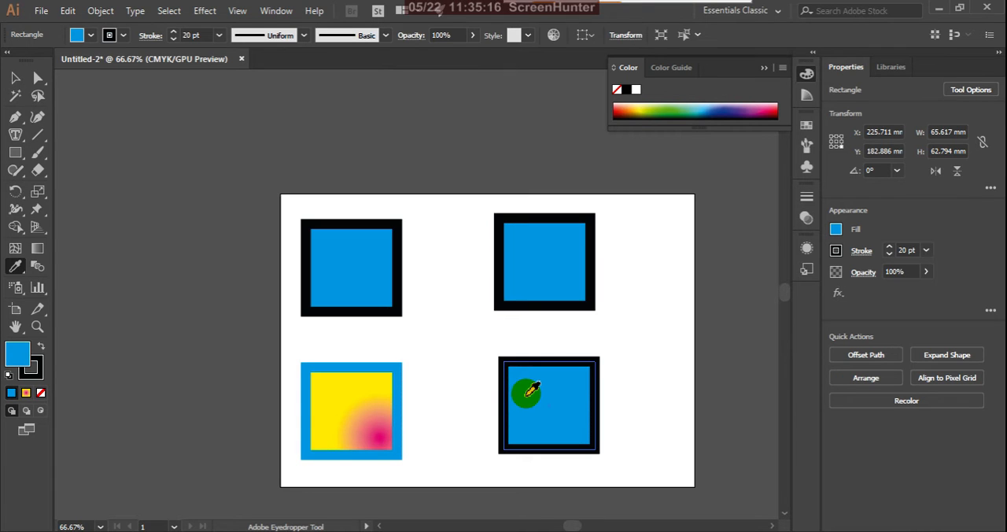
Step: Sample only the color at the gradient's pink center as the lower-right rectangle's fill, then replace it with a light orange sampled above the center
{"action": "left_click", "coordinate": [382, 435]}
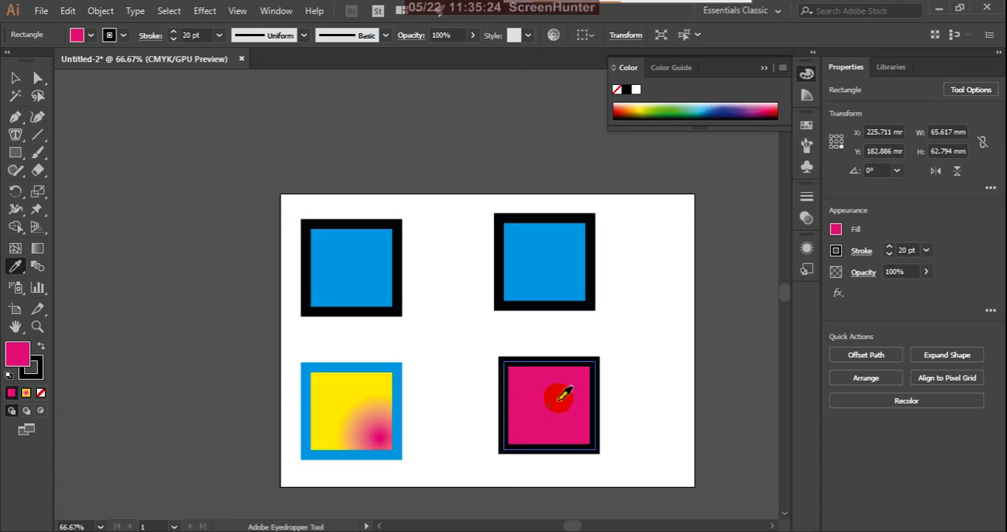
{"action": "left_click", "coordinate": [378, 408]}
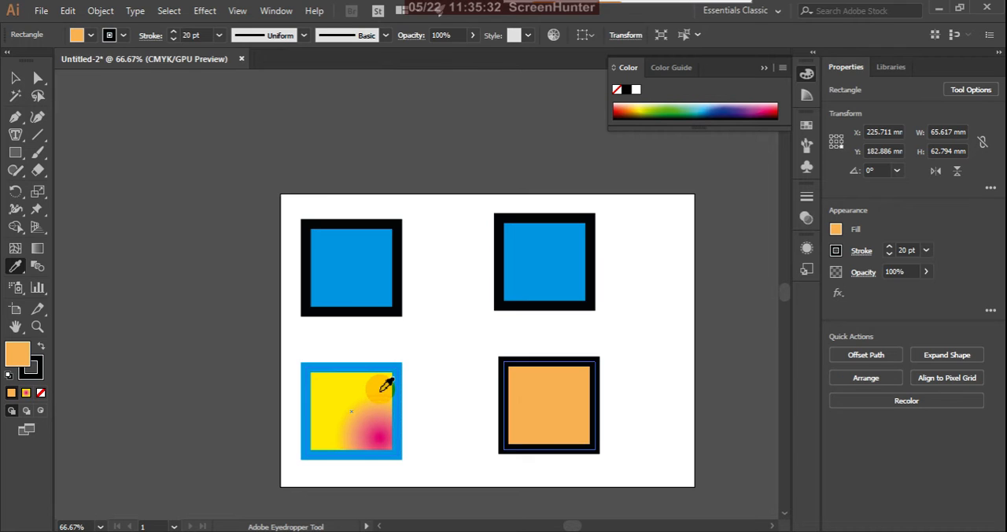
Step: Sample a series of yellow, pink and orange tones from the gradient as the lower-right rectangle's fill, ending with salmon, and deselect it
{"action": "left_click", "coordinate": [385, 385]}
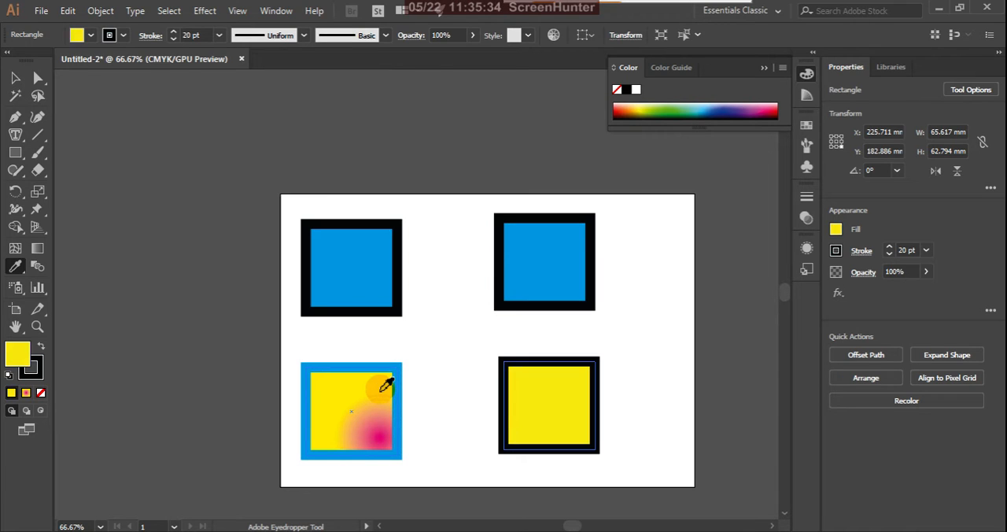
{"action": "left_click", "coordinate": [379, 432]}
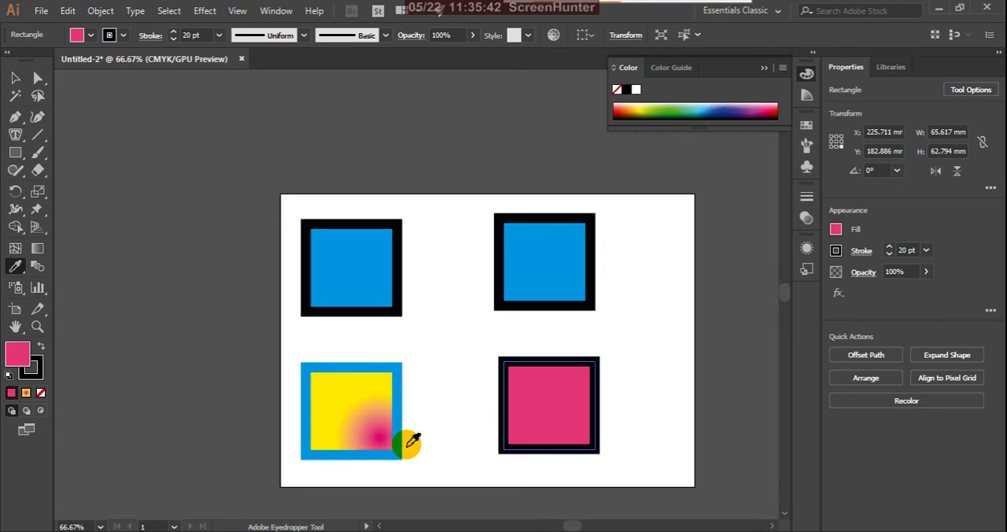
{"action": "left_click", "coordinate": [373, 416]}
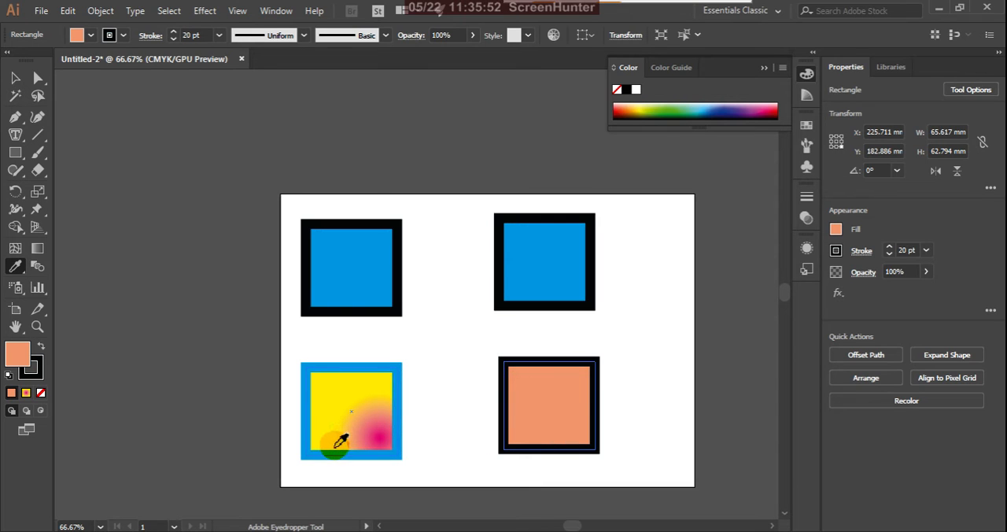
{"action": "left_click", "coordinate": [382, 437]}
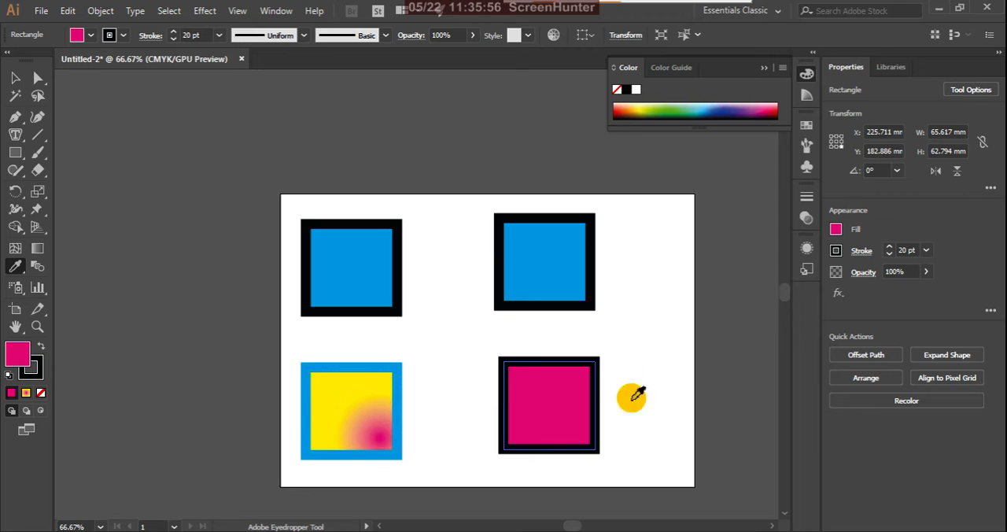
{"action": "left_click", "coordinate": [376, 406]}
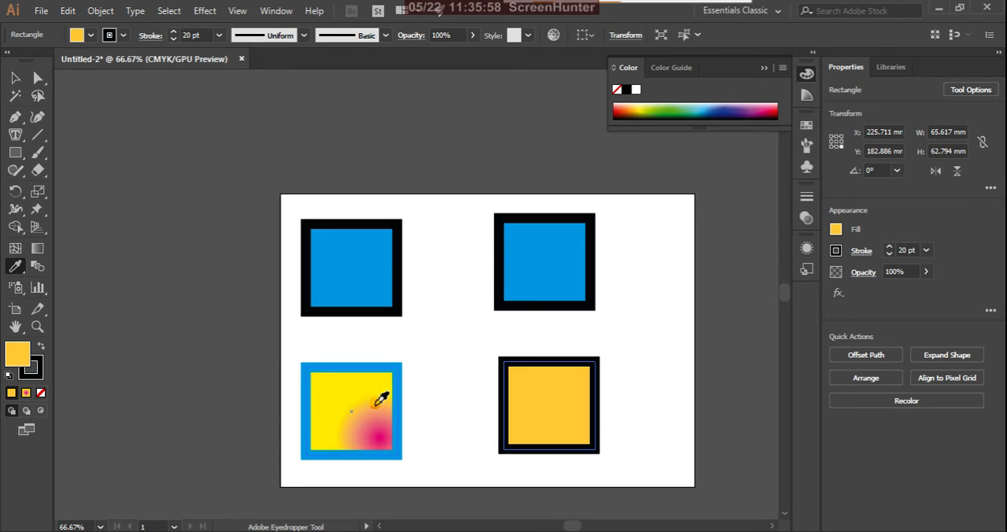
{"action": "left_click", "coordinate": [363, 426]}
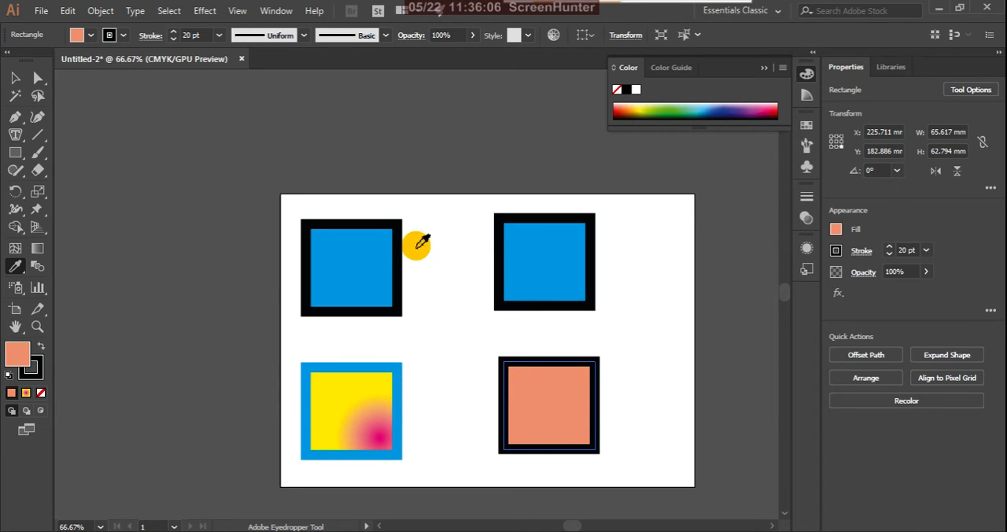
{"action": "left_click", "coordinate": [17, 80]}
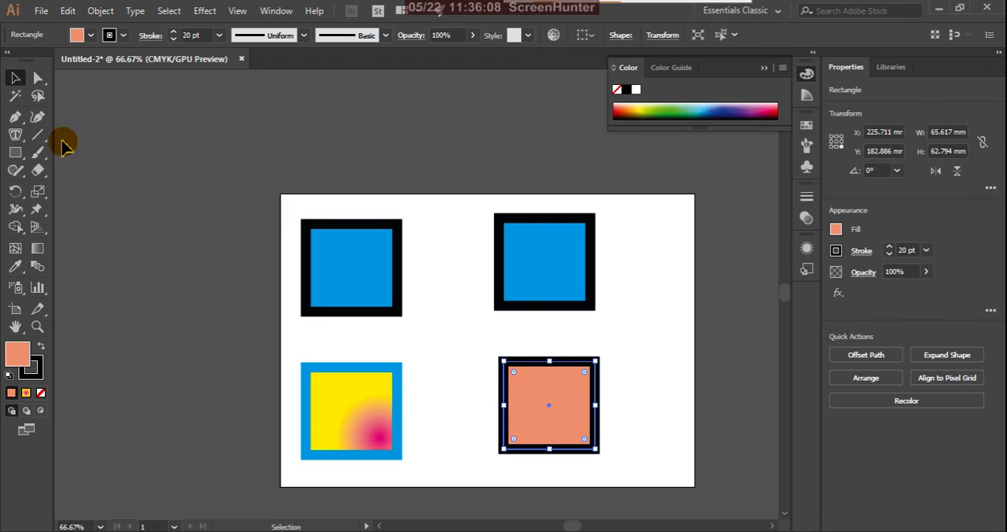
{"action": "left_click", "coordinate": [629, 417]}
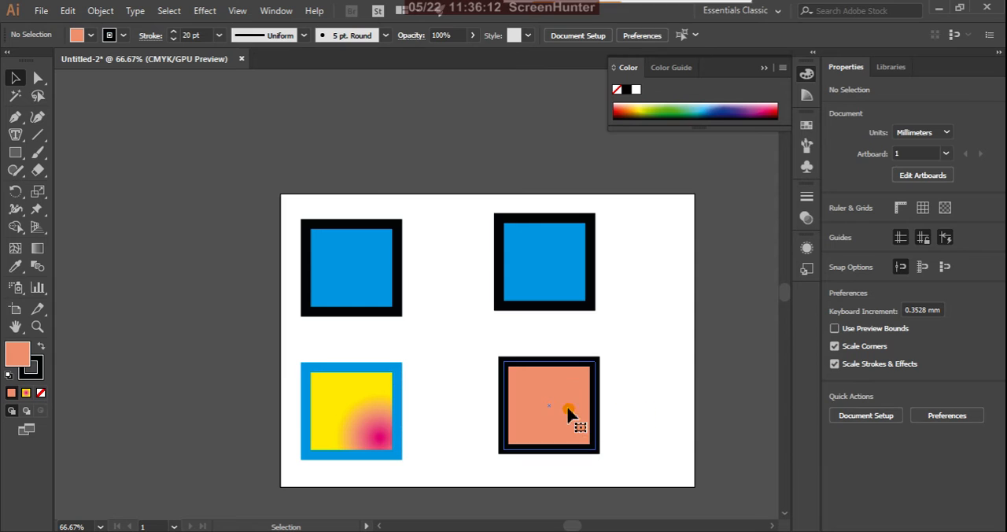
Step: Set the lower-right rectangle's fill to None, deselect it, and select it again by its black stroke
{"action": "left_click", "coordinate": [575, 418]}
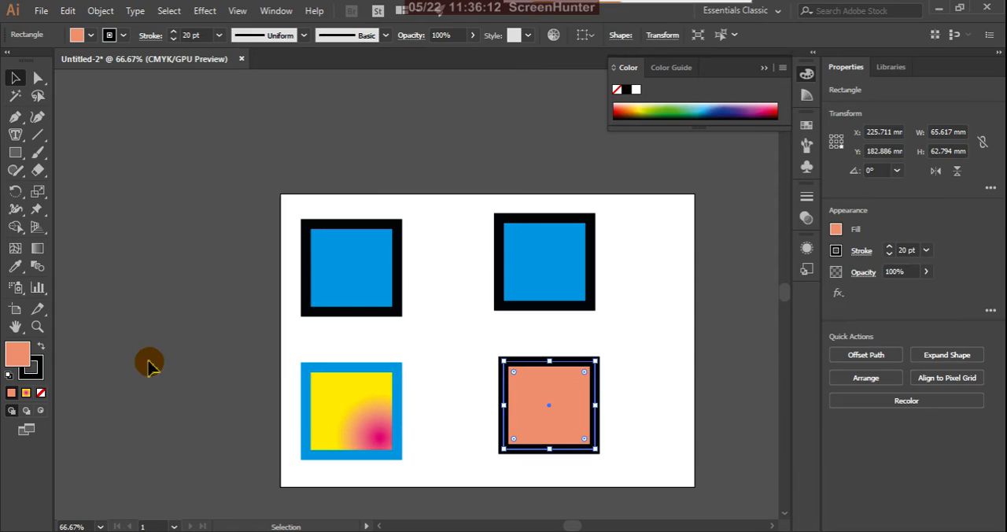
{"action": "left_click", "coordinate": [41, 393]}
{"action": "left_click", "coordinate": [681, 405]}
{"action": "left_click", "coordinate": [594, 403]}
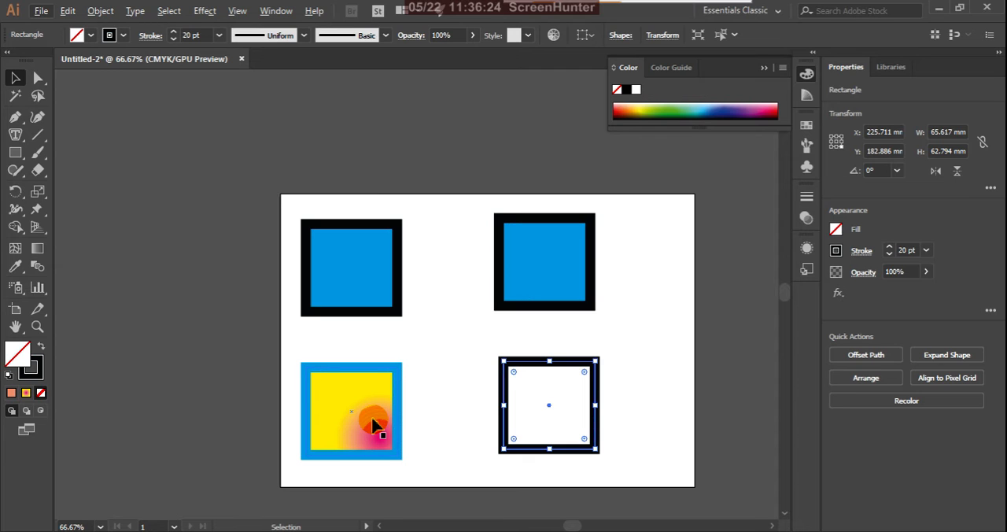
Step: Try applying the lower-right rectangle's empty fill and black stroke onto the gradient rectangle with the Eyedropper tool, and undo it
{"action": "key", "text": "i"}
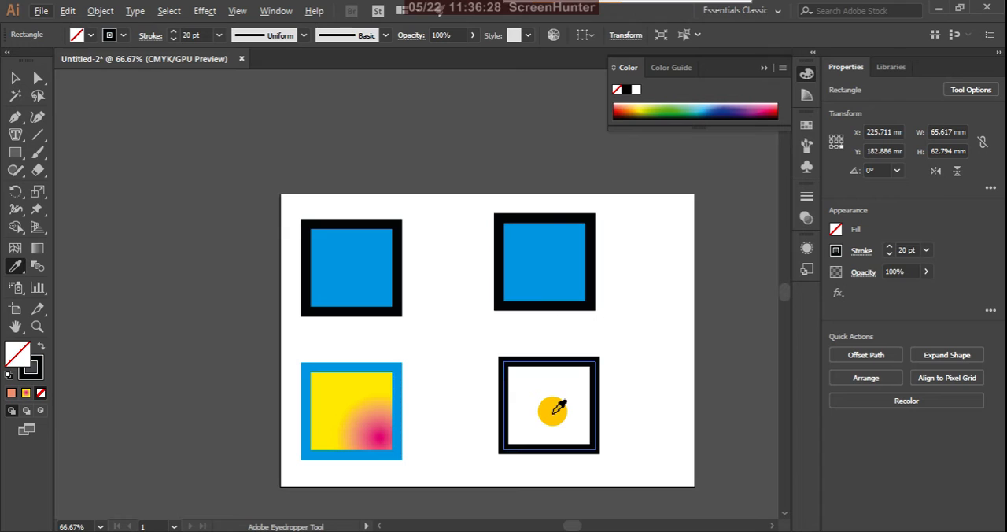
{"action": "left_click", "coordinate": [378, 435]}
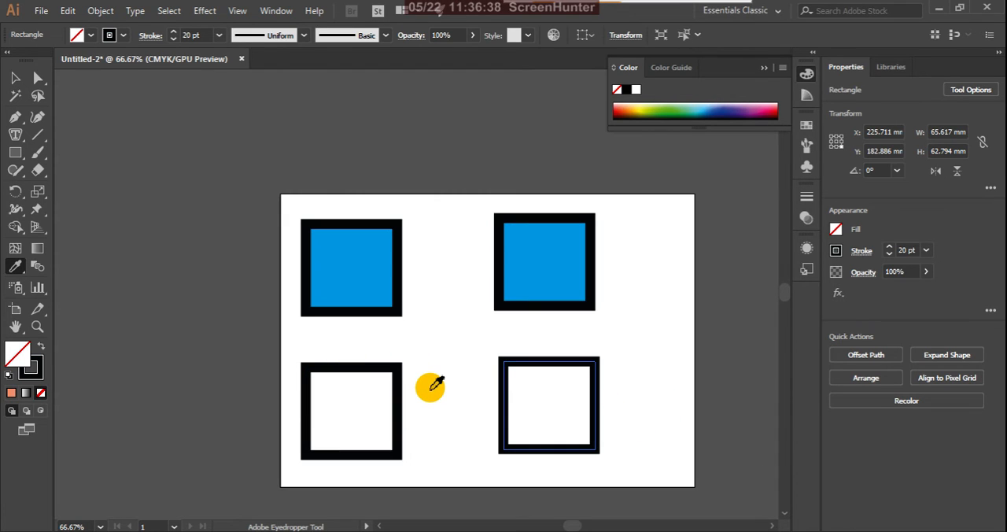
{"action": "key", "text": "ctrl+z"}
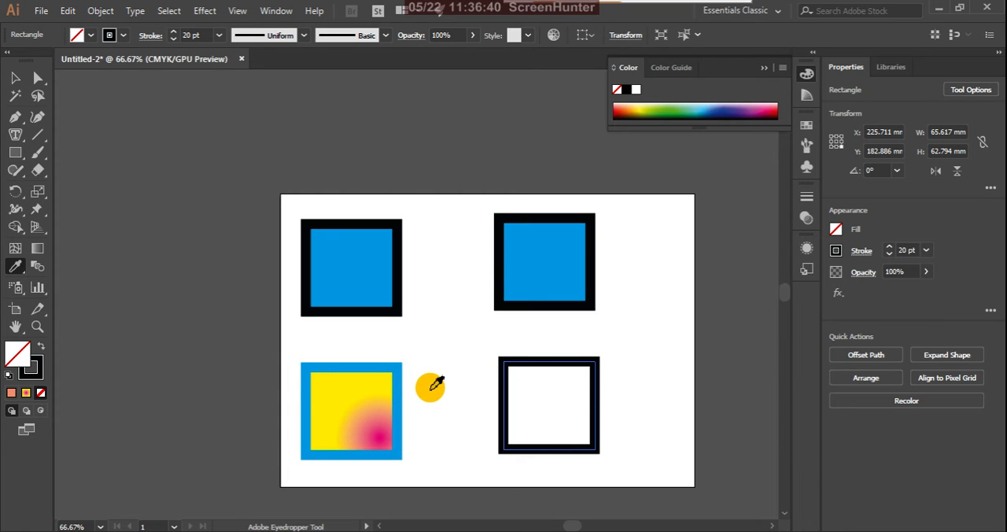
Step: Try applying the gradient rectangle's appearance onto the unfilled lower-right rectangle with the Eyedropper tool, and clear the selection
{"action": "left_click", "coordinate": [15, 78]}
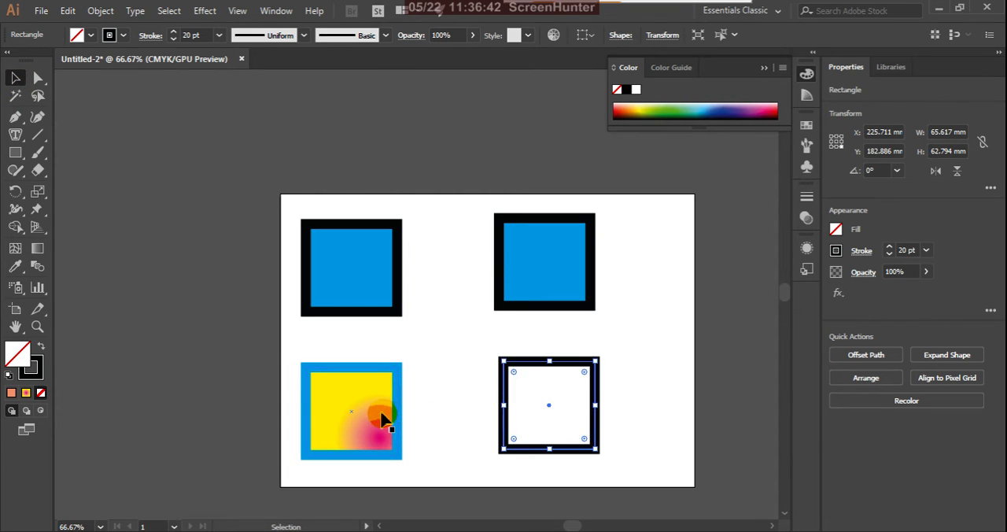
{"action": "left_click", "coordinate": [382, 417]}
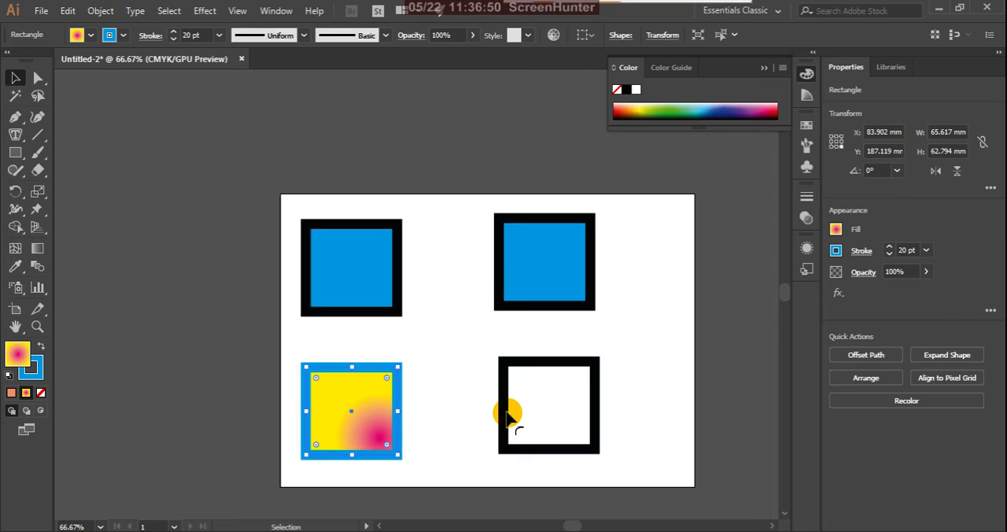
{"action": "key", "text": "i"}
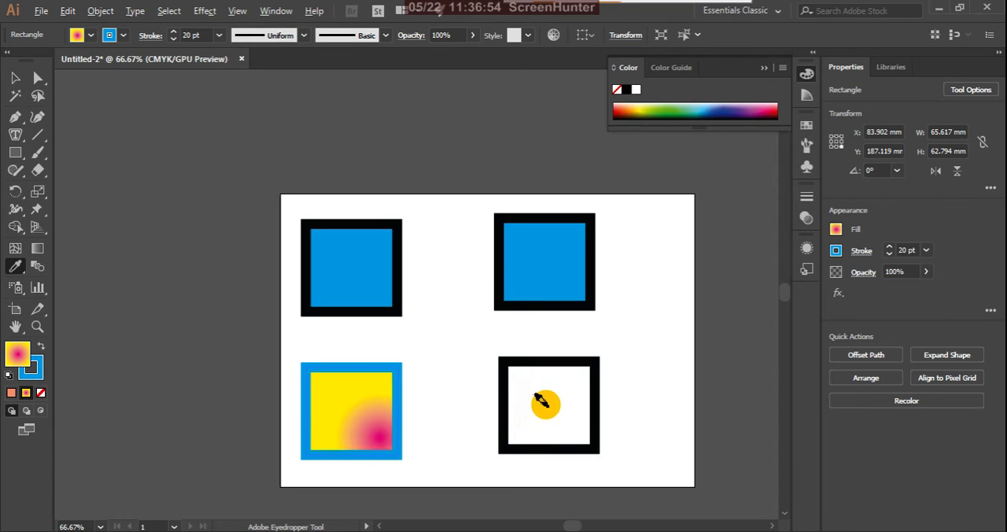
{"action": "left_click", "coordinate": [546, 404]}
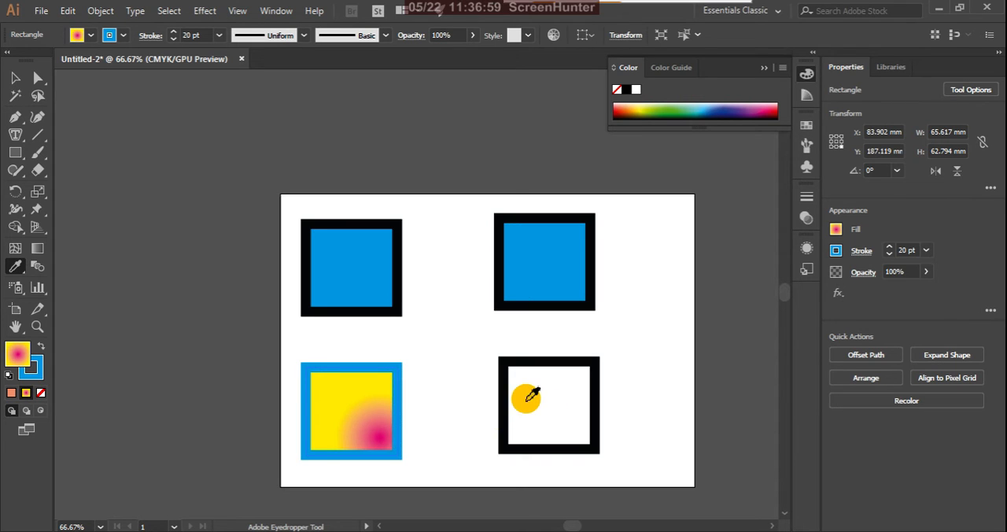
{"action": "left_click", "coordinate": [16, 79]}
{"action": "left_click", "coordinate": [134, 279]}
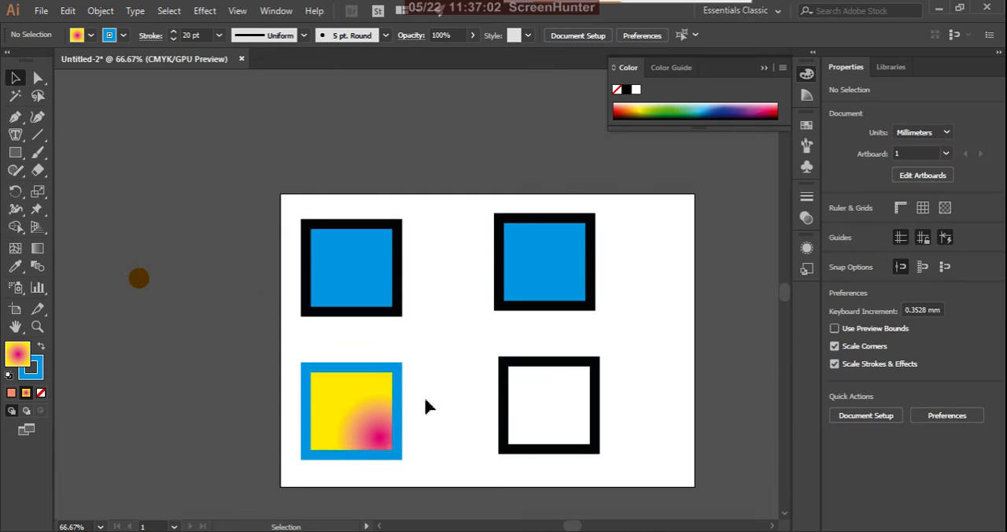
Step: Delete the unfilled lower-right rectangle and duplicate the upper-right blue rectangle in its place at about X 222.5 mm, Y 187.1 mm
{"action": "left_click", "coordinate": [548, 407]}
{"action": "left_click", "coordinate": [596, 380]}
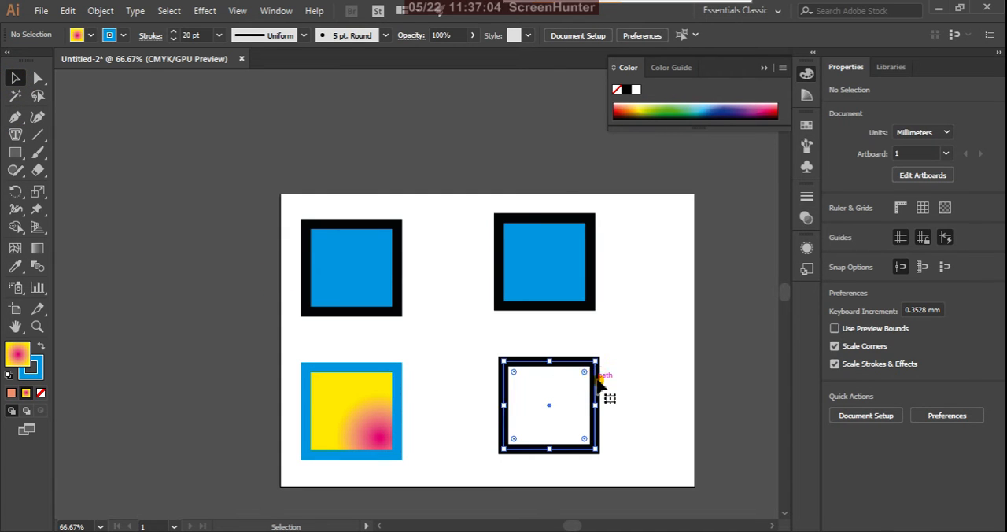
{"action": "key", "text": "Delete"}
{"action": "left_click", "coordinate": [544, 250]}
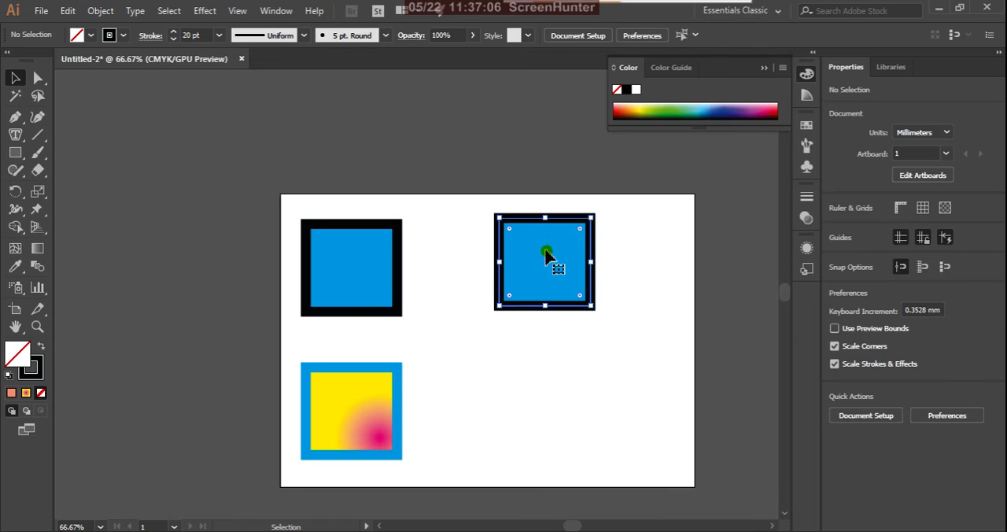
{"action": "left_click_drag", "start_coordinate": [549, 272], "coordinate": [548, 421]}
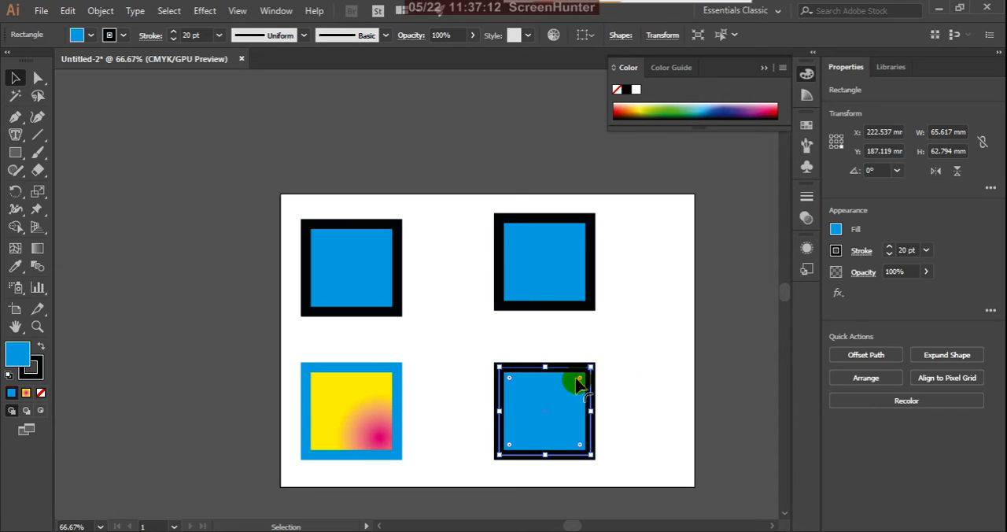
Step: Try applying the new copy's blue fill and black stroke onto the gradient rectangle with the Eyedropper tool, and undo it
{"action": "key", "text": "i"}
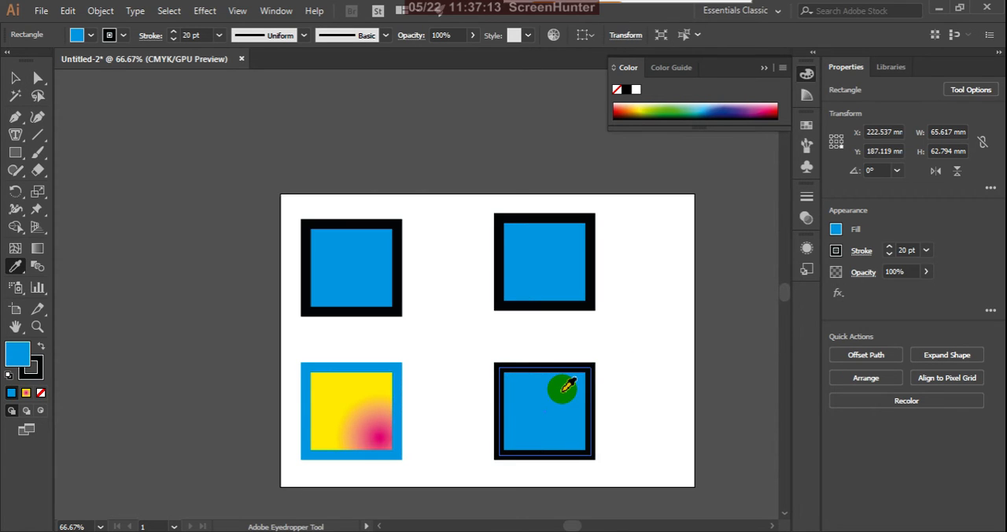
{"action": "left_click", "coordinate": [382, 438]}
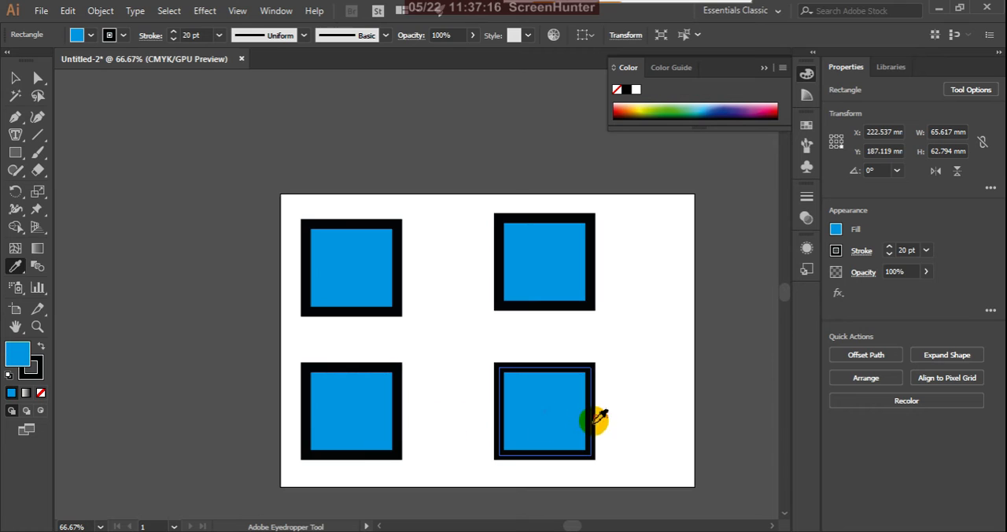
{"action": "key", "text": "ctrl+shift+z"}
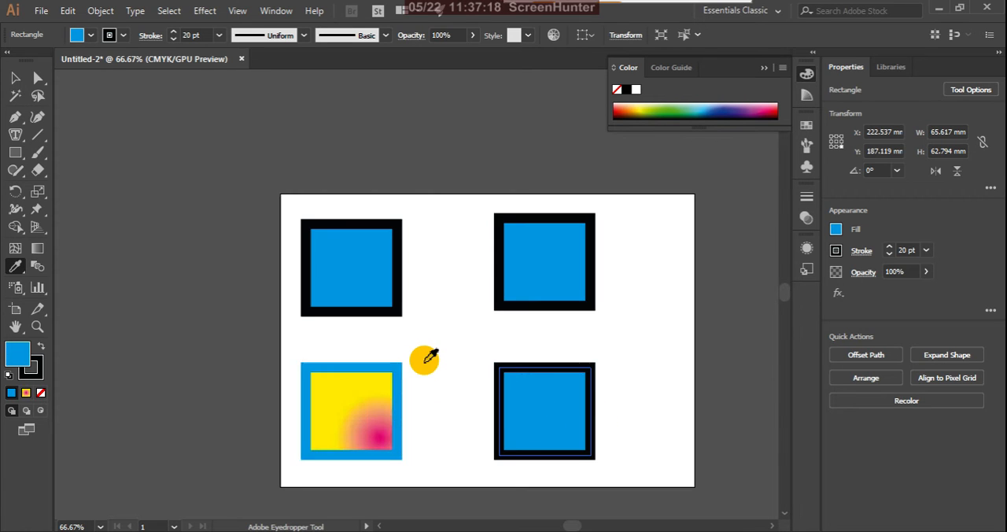
{"action": "key", "text": "v"}
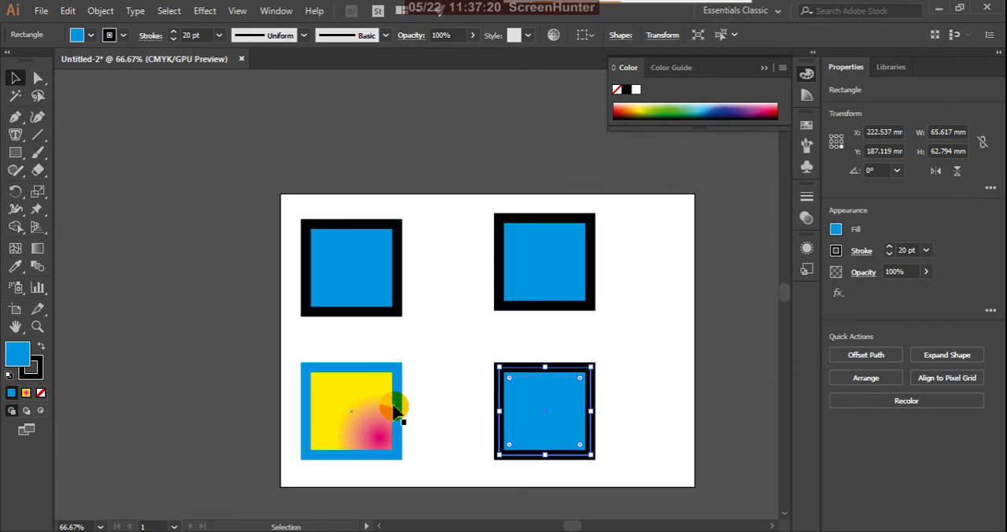
{"action": "left_click", "coordinate": [394, 407]}
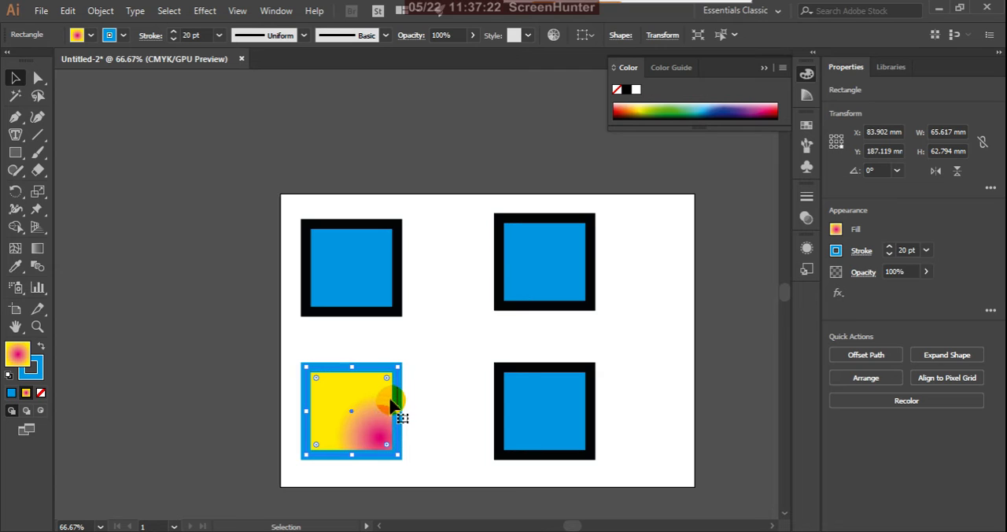
{"action": "key", "text": "i"}
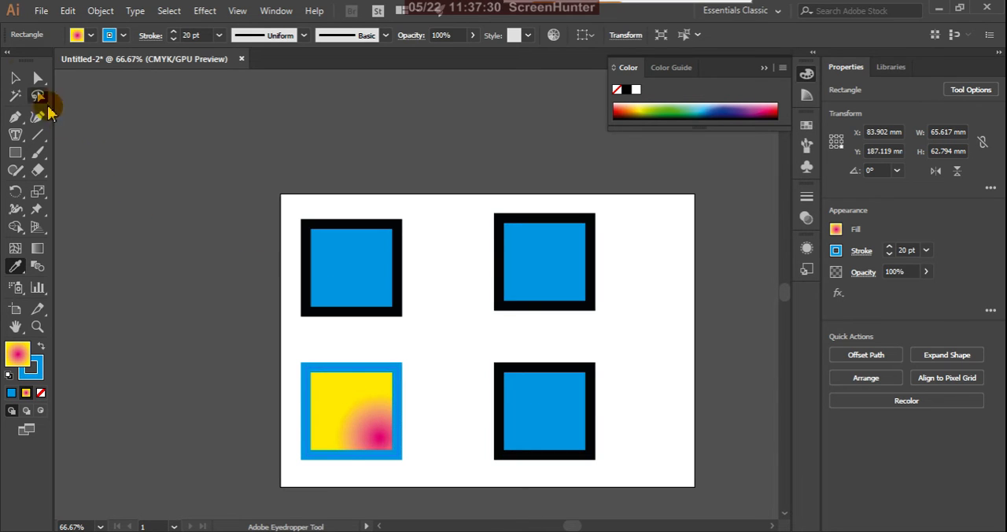
{"action": "left_click", "coordinate": [15, 77]}
{"action": "left_click", "coordinate": [425, 410]}
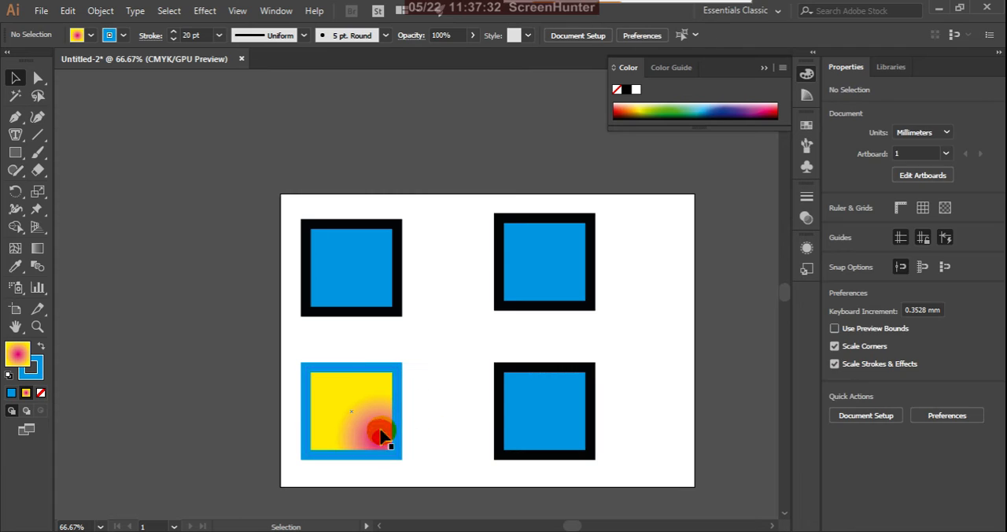
Step: With the gradient rectangle selected, review the Eyedropper Options for what is picked up and applied, toggle the Appearance pick-up, and accept the options
{"action": "left_click", "coordinate": [381, 435]}
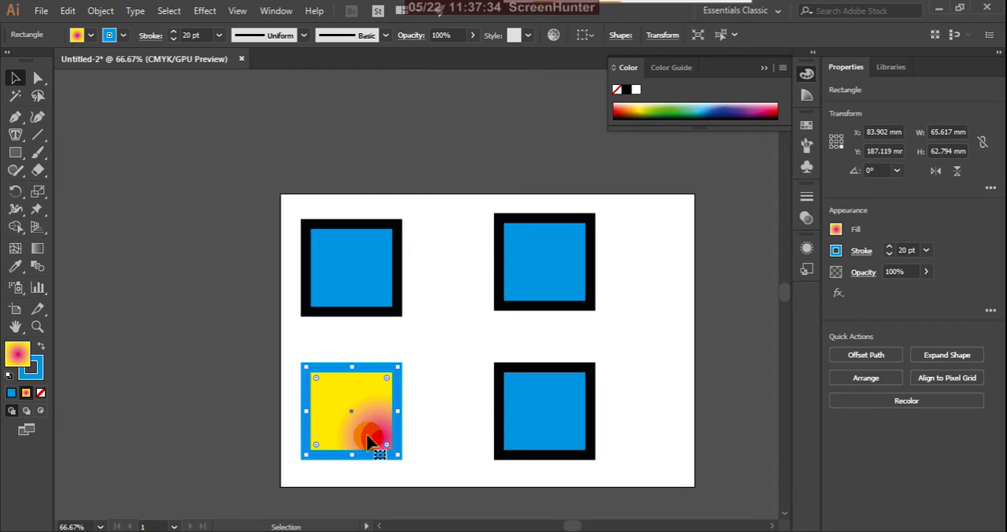
{"action": "key", "text": "i"}
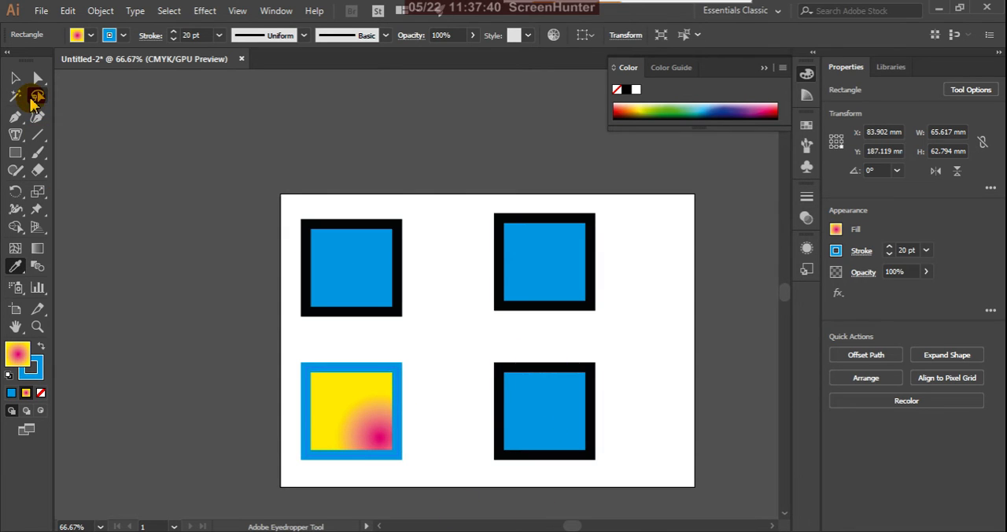
{"action": "double_click", "coordinate": [17, 267]}
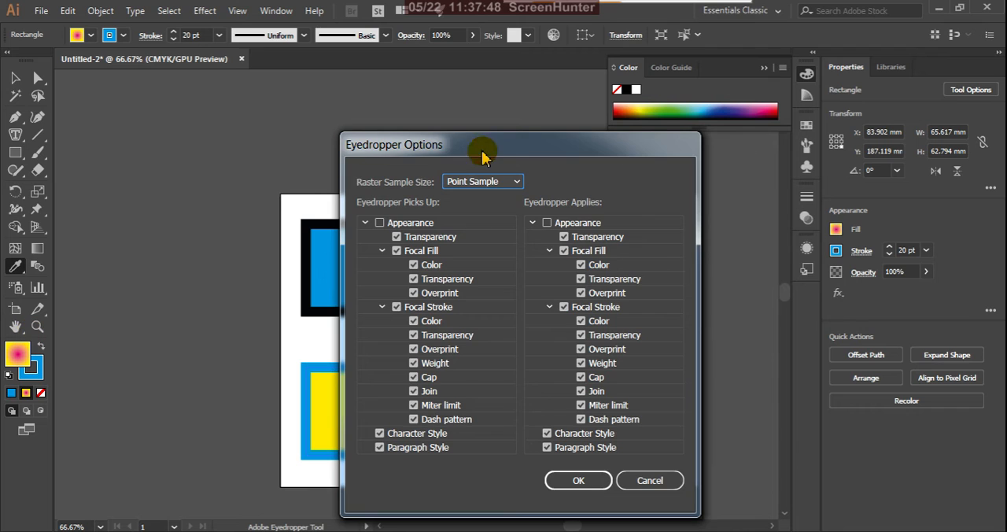
{"action": "left_click_drag", "start_coordinate": [481, 148], "coordinate": [545, 189]}
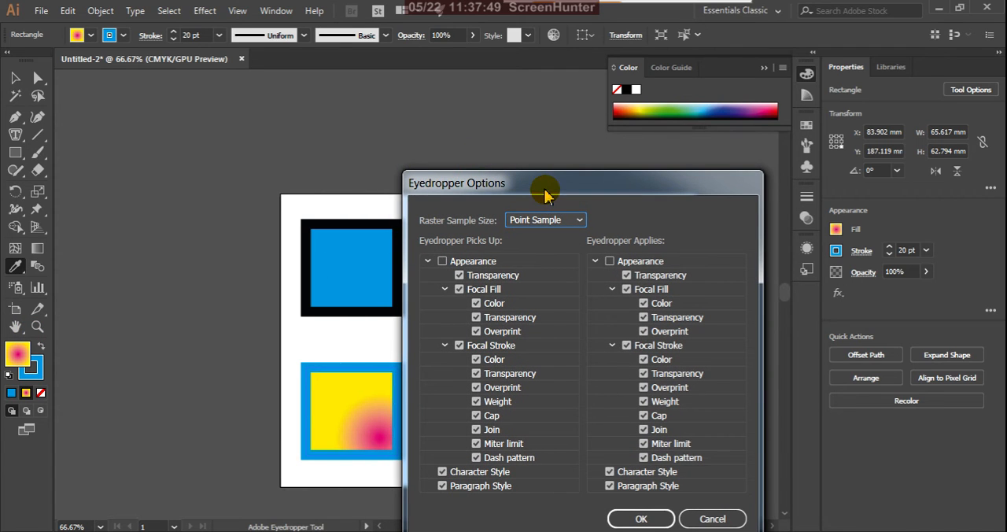
{"action": "left_click", "coordinate": [442, 262]}
{"action": "left_click", "coordinate": [442, 262]}
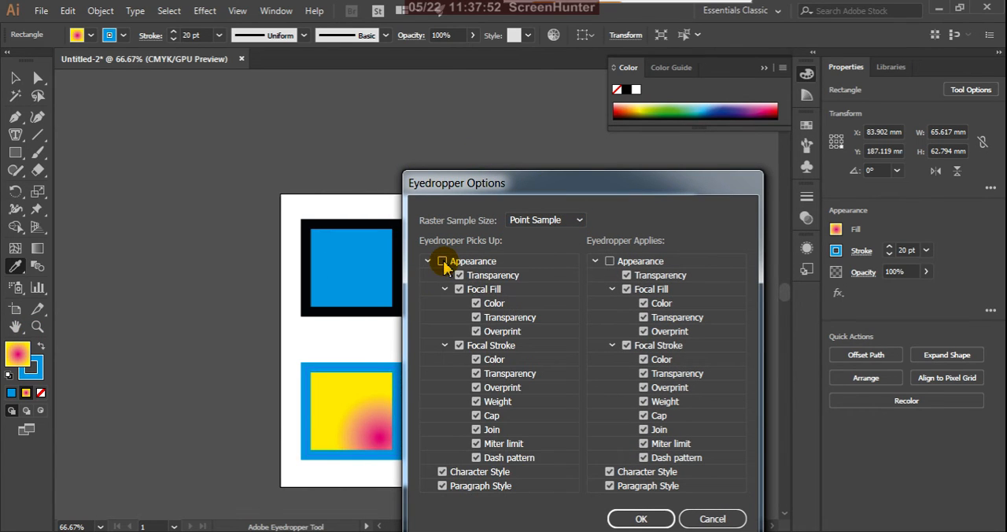
{"action": "left_click", "coordinate": [442, 261]}
{"action": "left_click", "coordinate": [428, 262]}
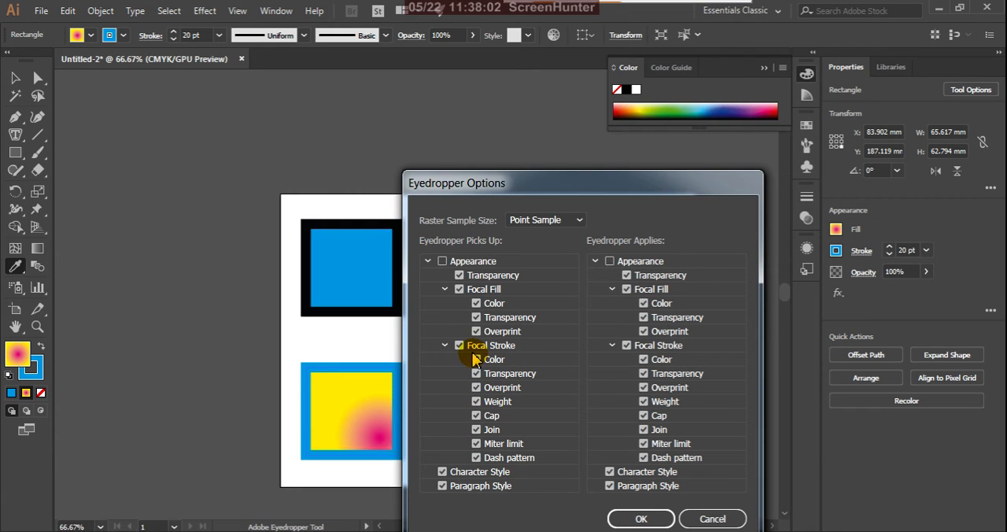
{"action": "left_click", "coordinate": [638, 516]}
Step: Try applying the gradient rectangle's appearance onto the lower-right blue rectangle with the Eyedropper tool, undo it, and clear the selection
{"action": "left_click", "coordinate": [556, 409]}
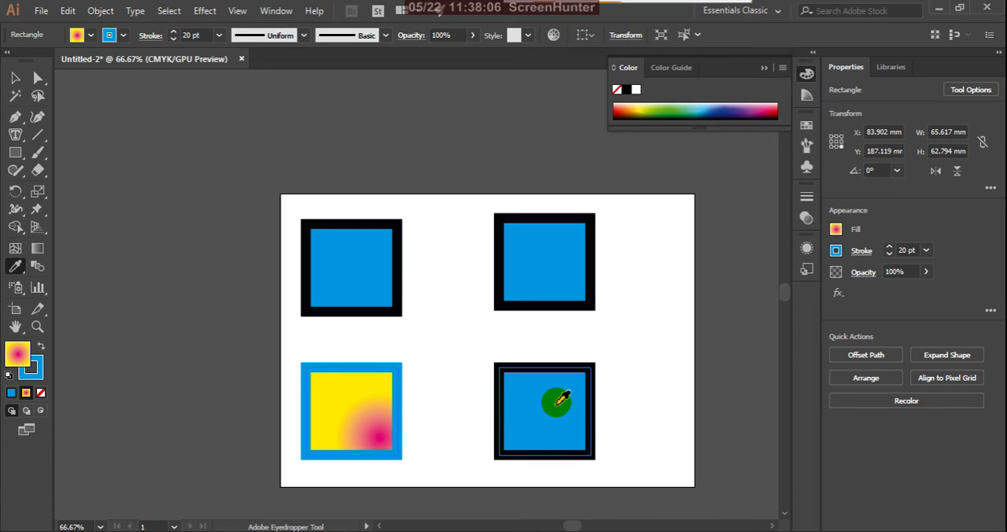
{"action": "left_click", "coordinate": [552, 399], "text": "alt"}
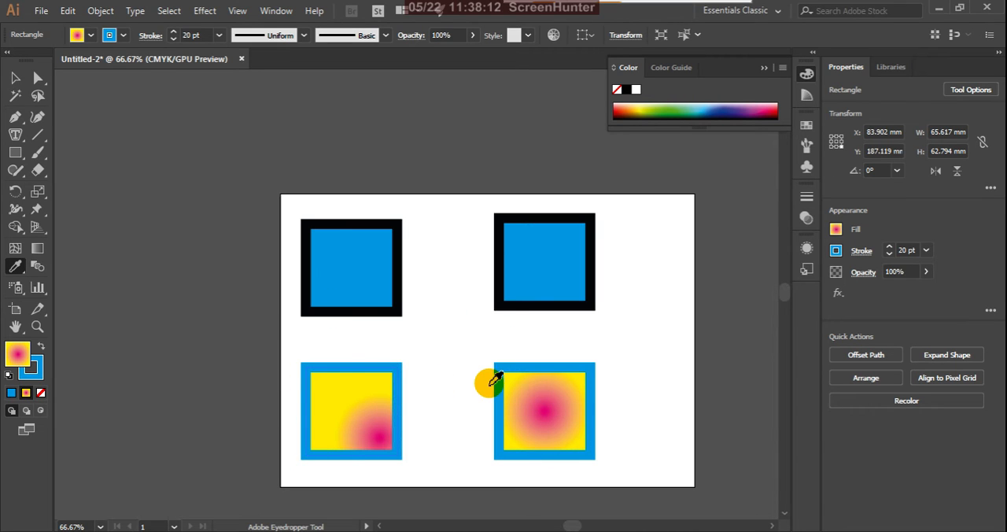
{"action": "key", "text": "ctrl+z"}
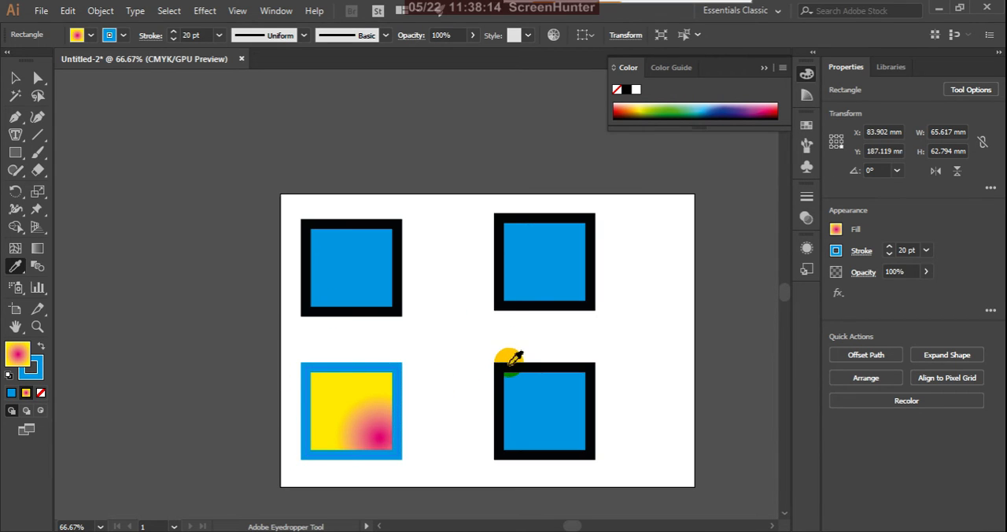
{"action": "left_click", "coordinate": [16, 79]}
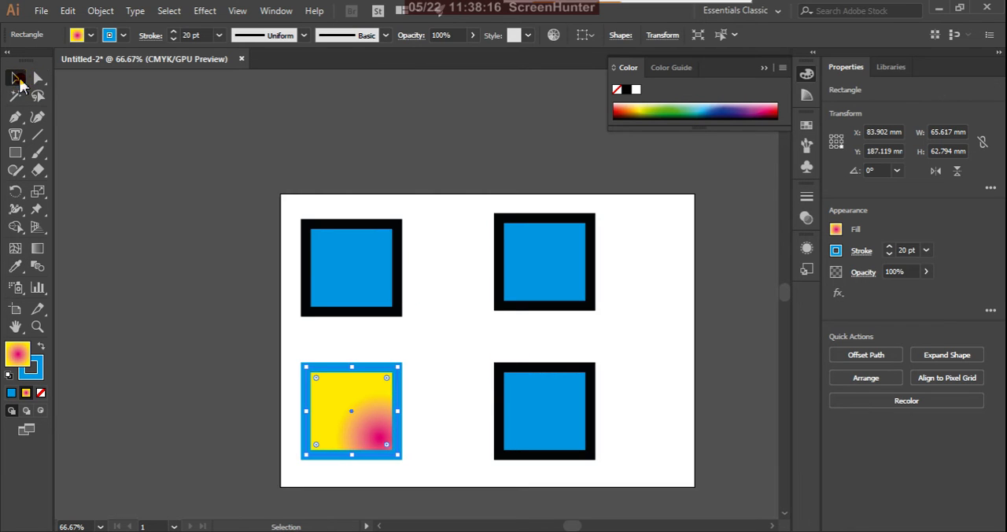
{"action": "left_click", "coordinate": [435, 371]}
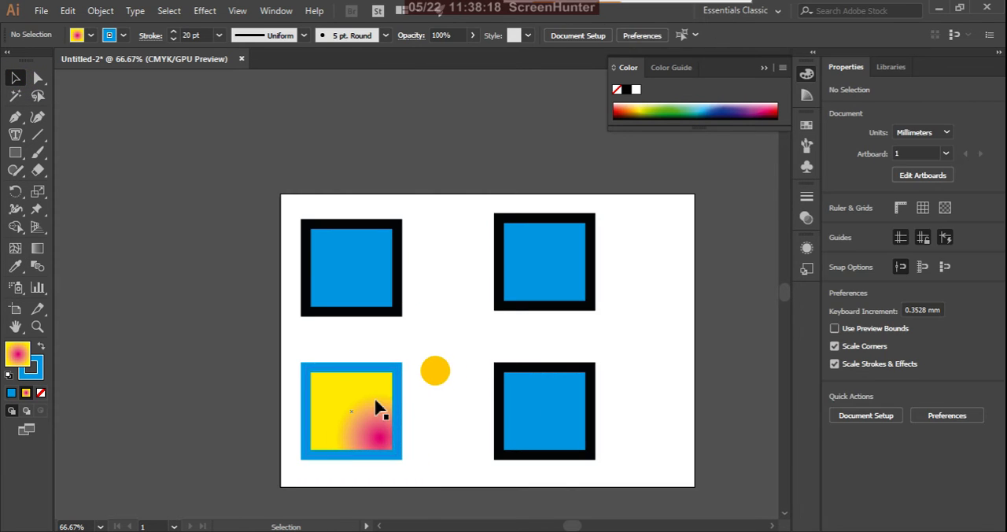
Step: Try sampling the lower-right rectangle onto the gradient one, undo it, and apply the gradient fill and blue stroke onto the lower-right rectangle instead
{"action": "left_click", "coordinate": [376, 400]}
{"action": "key", "text": "i"}
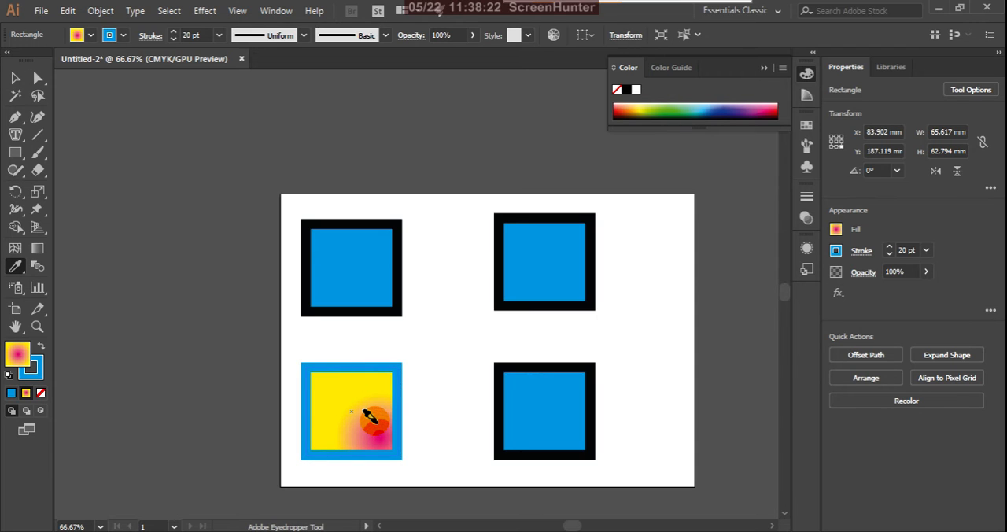
{"action": "left_click", "coordinate": [532, 400]}
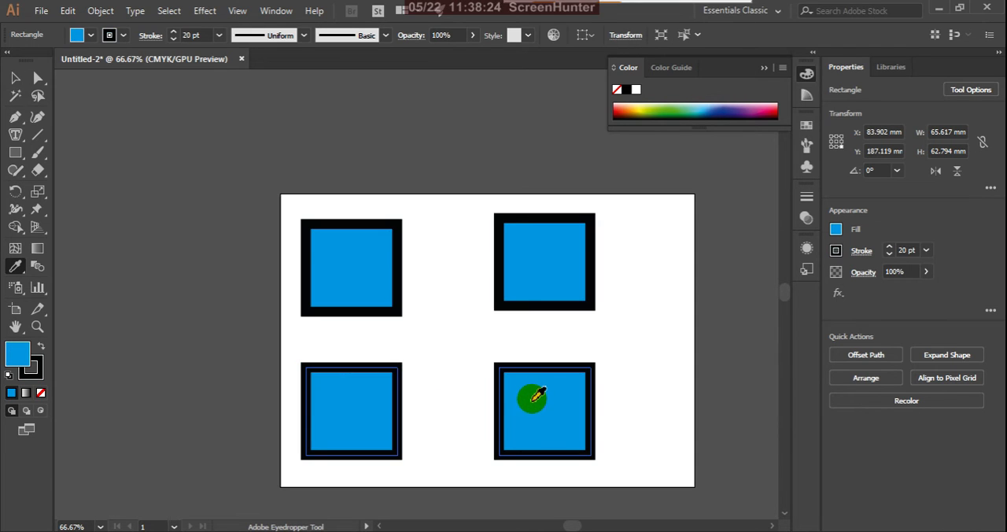
{"action": "key", "text": "ctrl+z"}
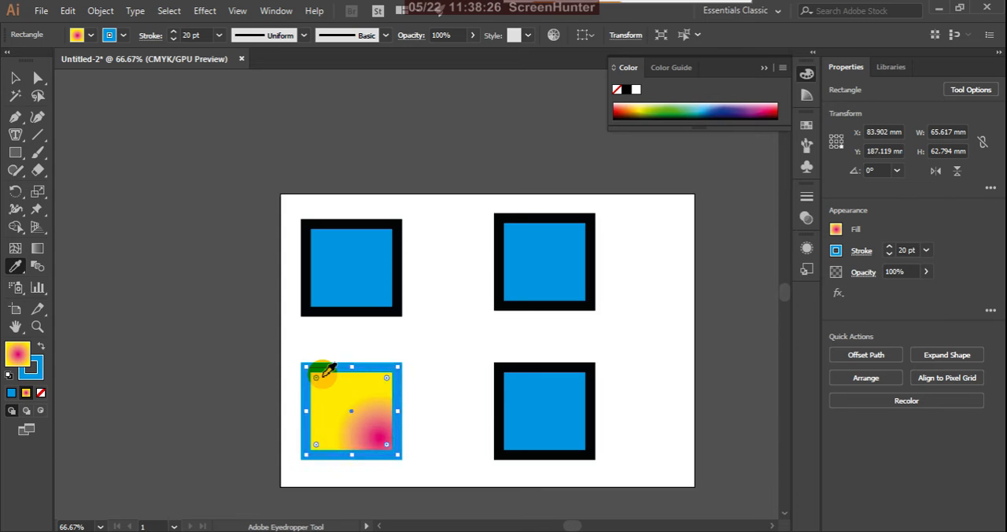
{"action": "left_click", "coordinate": [532, 417], "text": "alt"}
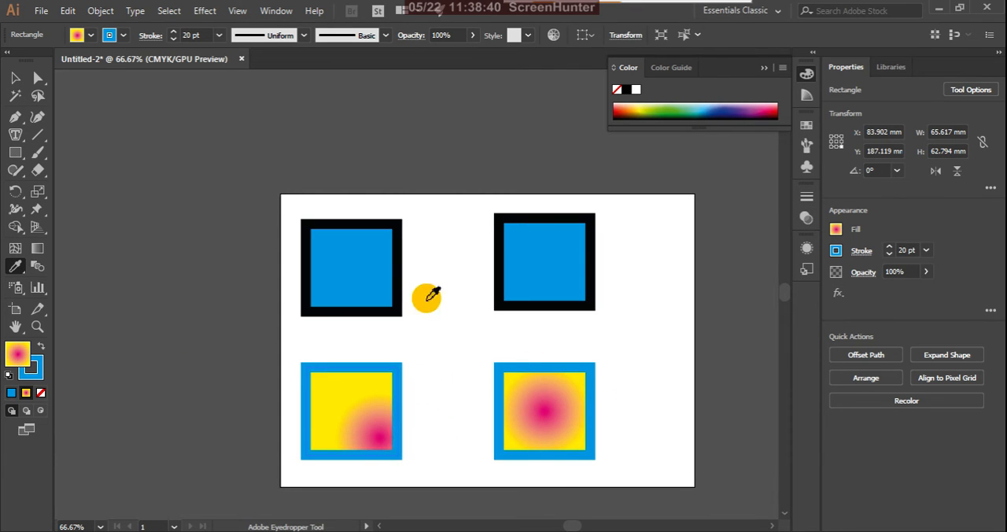
Step: Scale all four rectangles together to about 94.4 by 78.4 mm, move them into the artboard's upper-left corner, and deselect them
{"action": "left_click", "coordinate": [17, 80]}
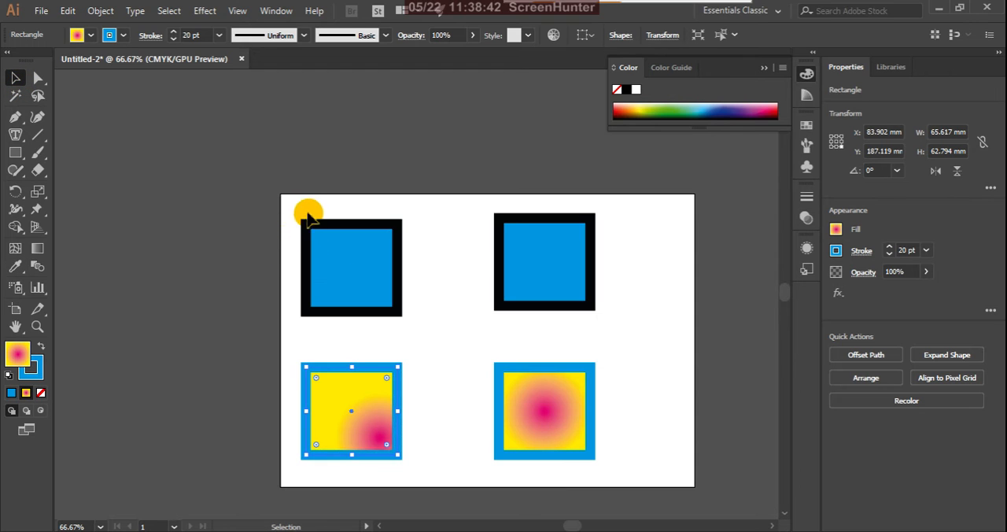
{"action": "left_click_drag", "start_coordinate": [272, 191], "coordinate": [632, 475]}
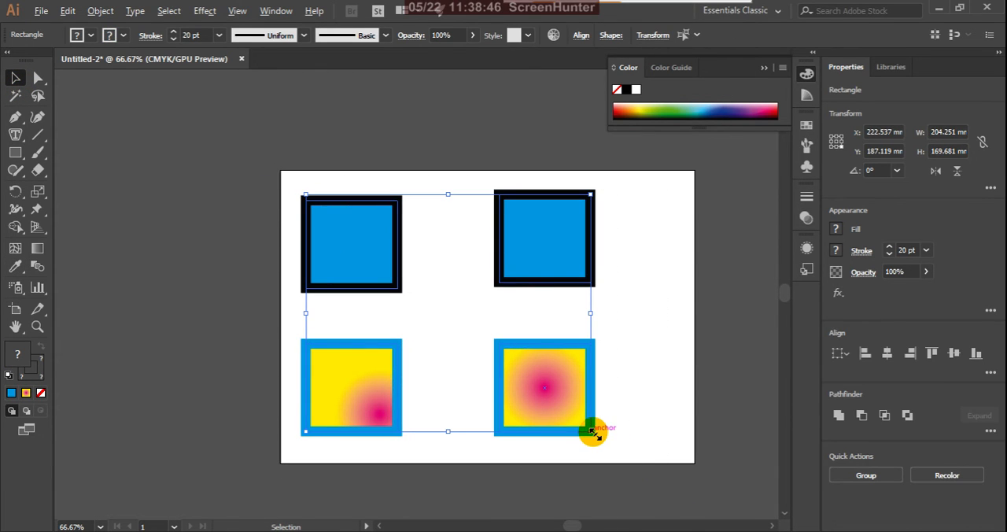
{"action": "left_click_drag", "start_coordinate": [592, 432], "coordinate": [514, 366]}
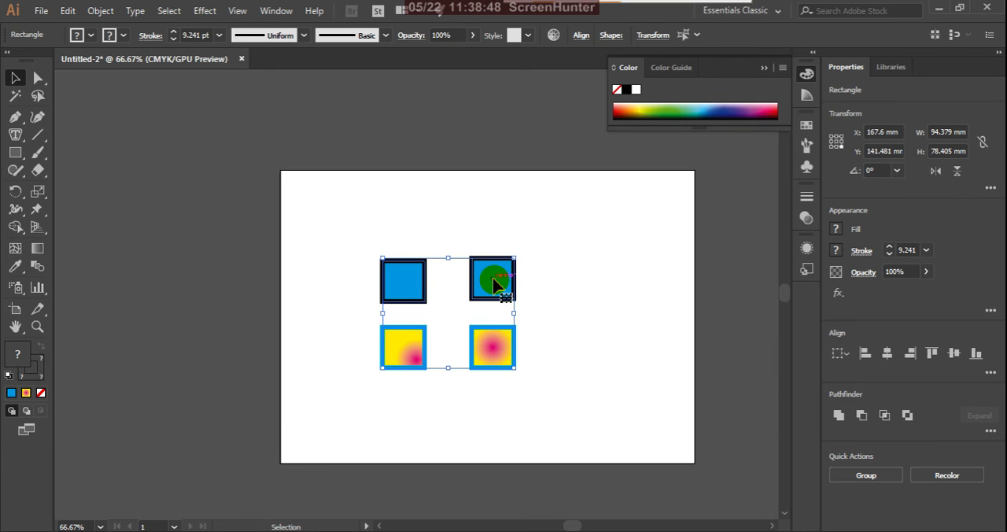
{"action": "left_click_drag", "start_coordinate": [495, 285], "coordinate": [419, 218]}
{"action": "left_click", "coordinate": [542, 322]}
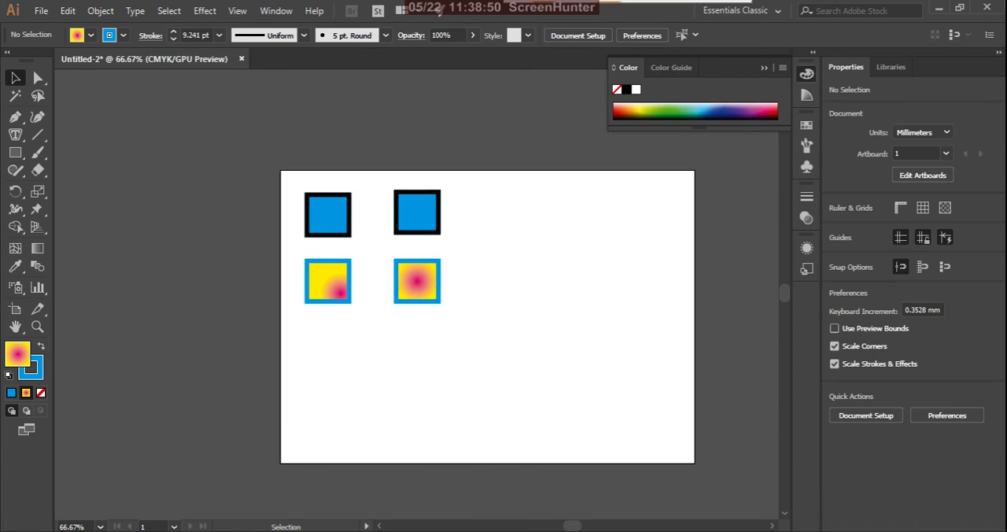
Step: Exclude the Focal Stroke and all its attributes from what the Eyedropper picks up, and accept the options
{"action": "double_click", "coordinate": [16, 268]}
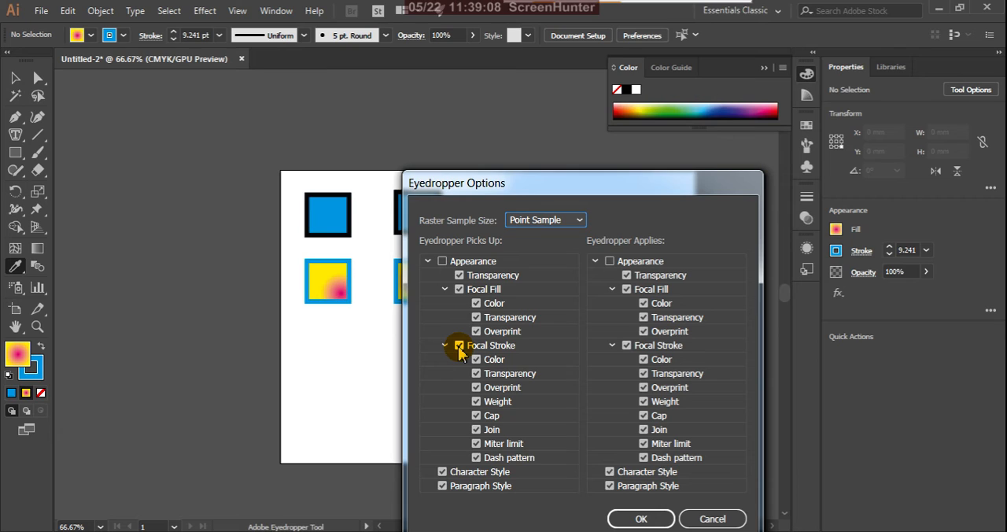
{"action": "left_click", "coordinate": [459, 346]}
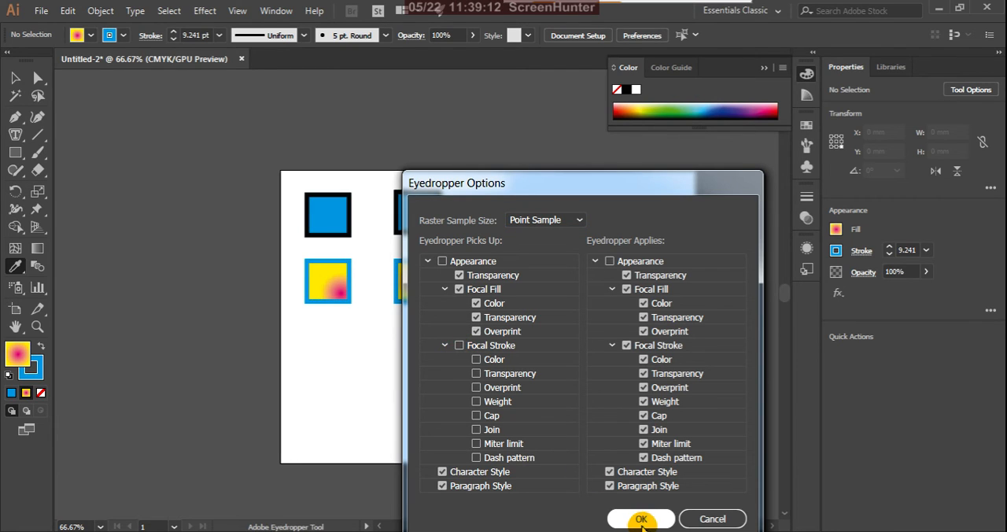
{"action": "left_click", "coordinate": [641, 519]}
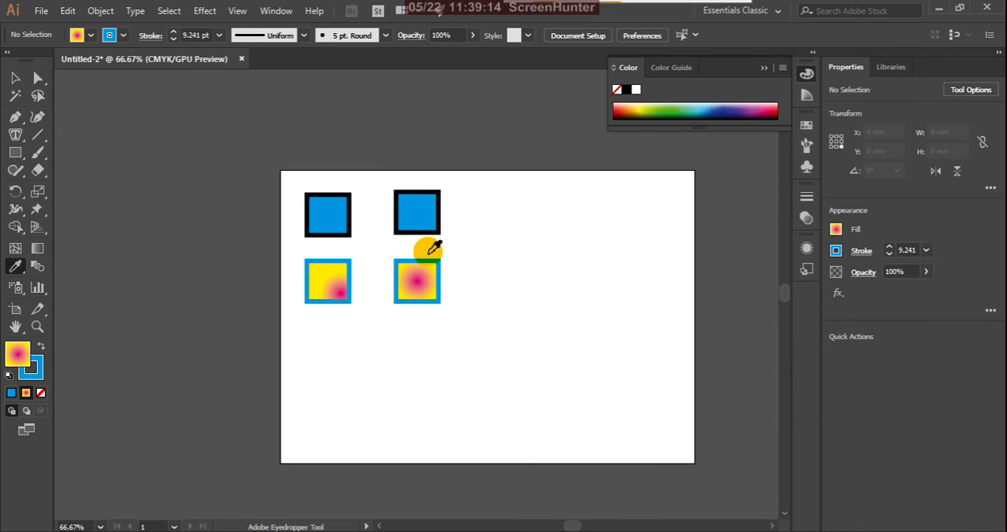
Step: Fill the upper-left rectangle with orange from the color spectrum and deselect it
{"action": "scroll", "coordinate": [408, 255], "scroll_direction": "up", "scroll_amount": 1}
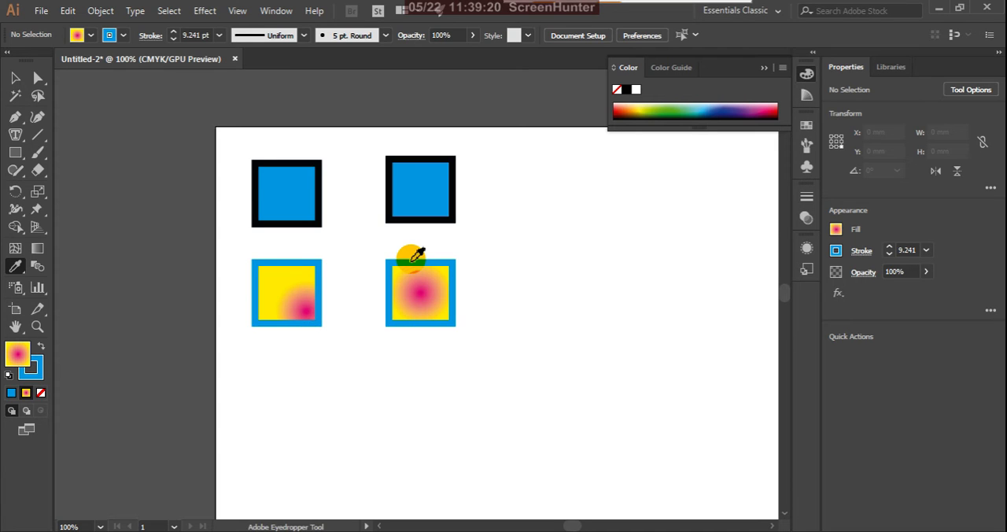
{"action": "left_click", "coordinate": [16, 79]}
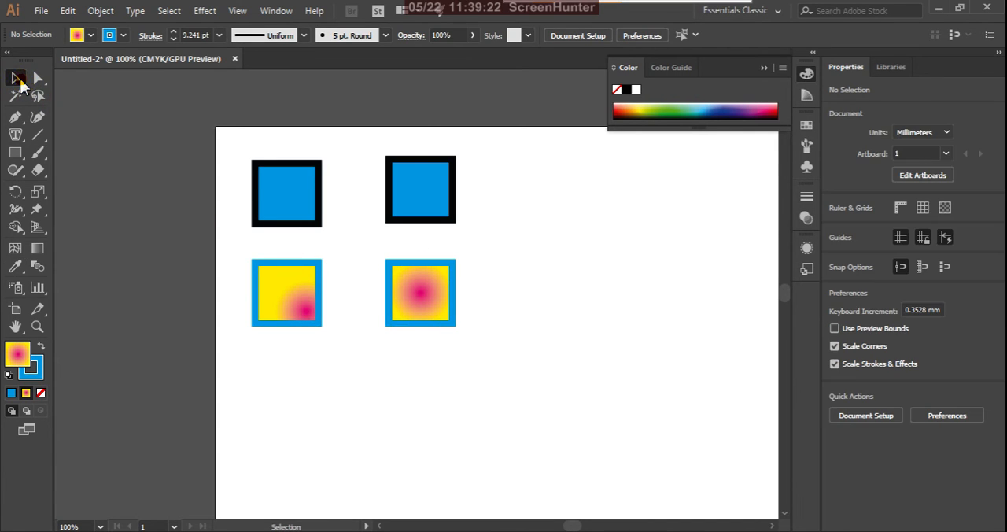
{"action": "left_click", "coordinate": [413, 199]}
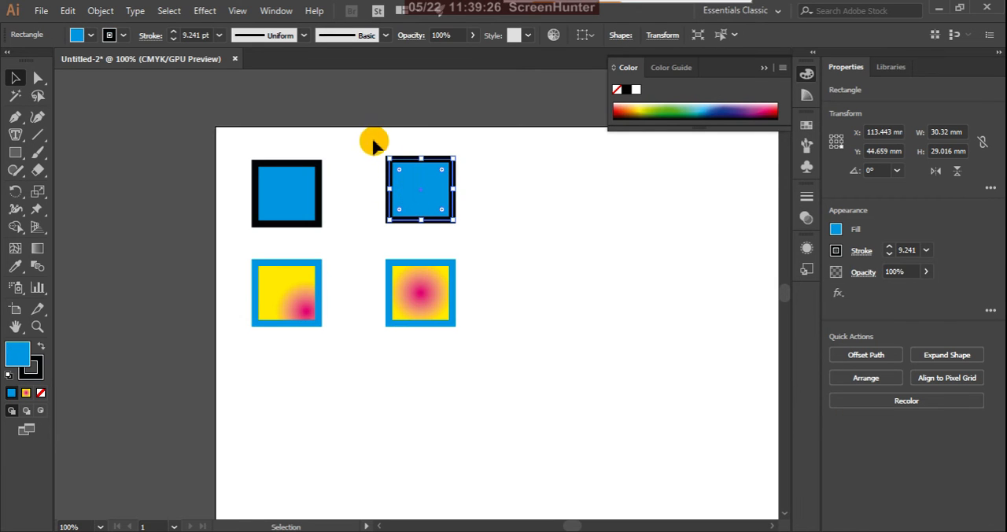
{"action": "scroll", "coordinate": [334, 129], "scroll_direction": "up", "scroll_amount": 1}
{"action": "left_click", "coordinate": [434, 208]}
{"action": "left_click", "coordinate": [568, 275]}
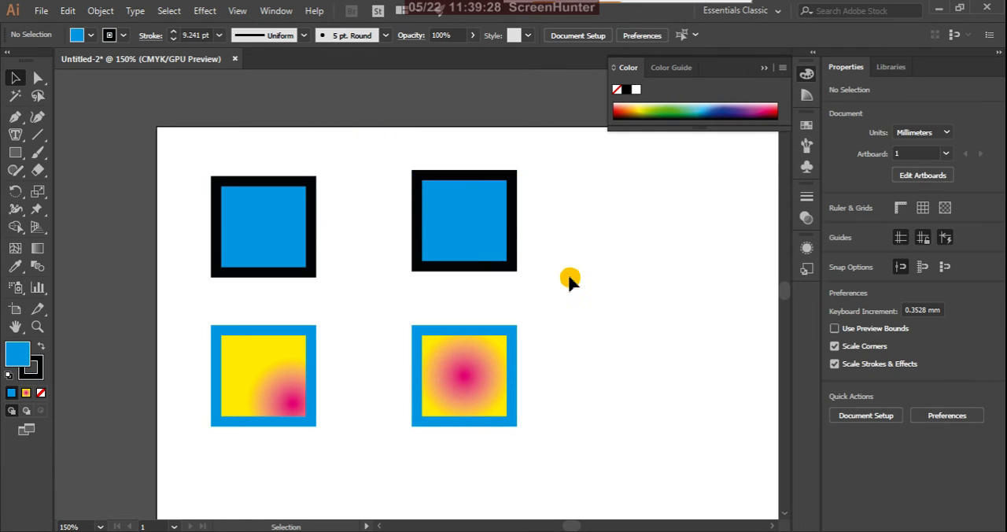
{"action": "left_click", "coordinate": [267, 239]}
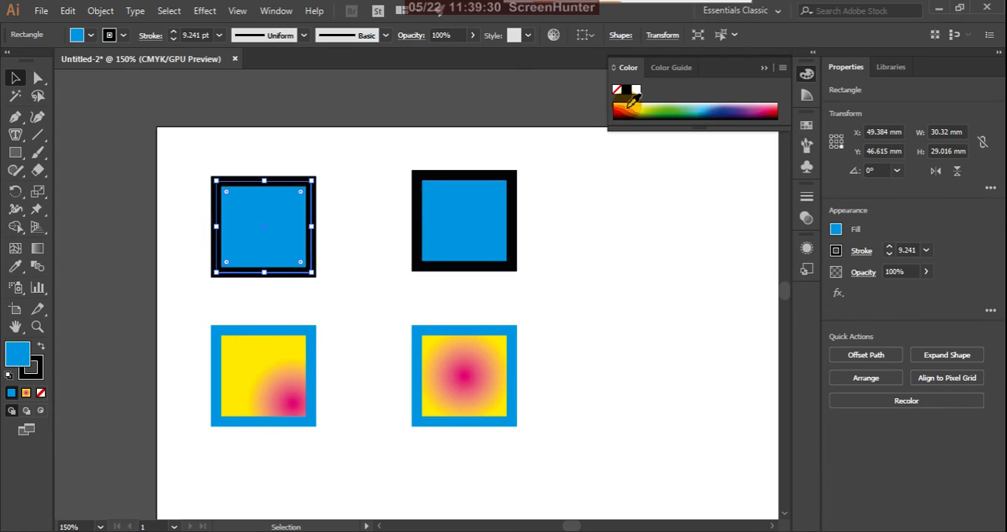
{"action": "left_click", "coordinate": [626, 110]}
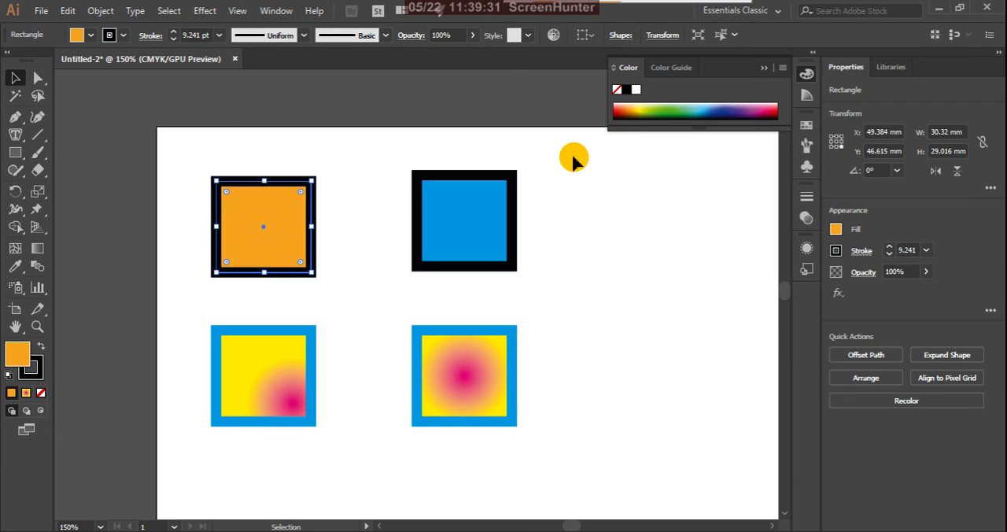
{"action": "left_click", "coordinate": [557, 213]}
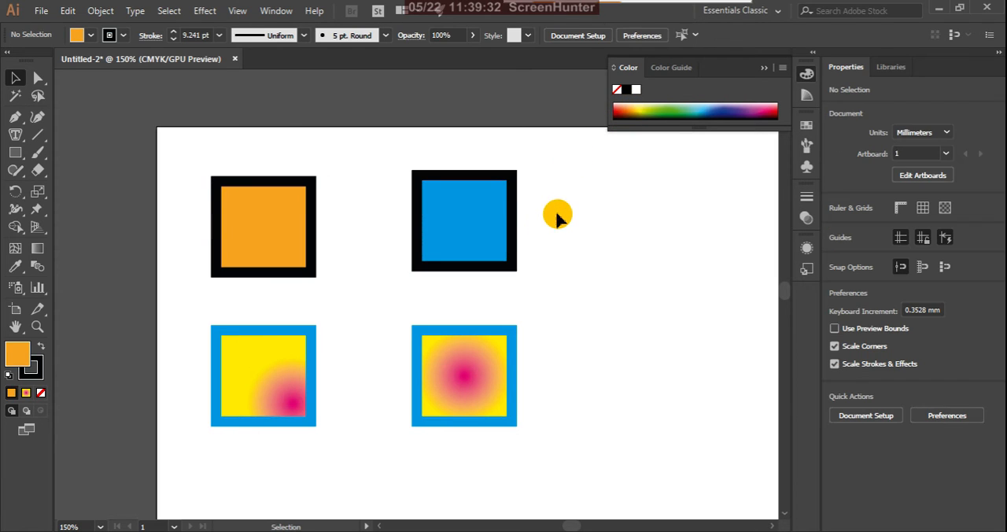
Step: Fill the upper-right rectangle with green, swap its fill and stroke for a black fill and green stroke, and deselect it
{"action": "left_click", "coordinate": [484, 241]}
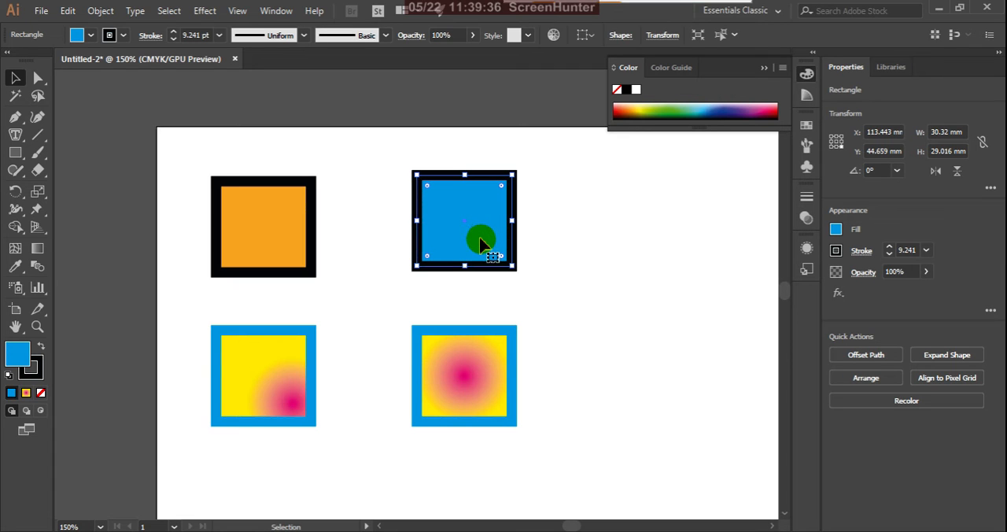
{"action": "key", "text": "i"}
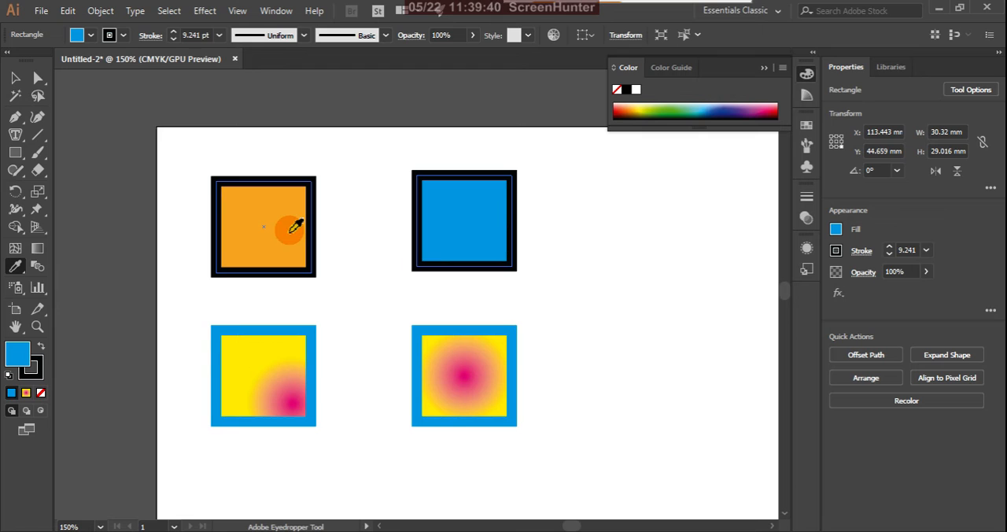
{"action": "left_click", "coordinate": [15, 78]}
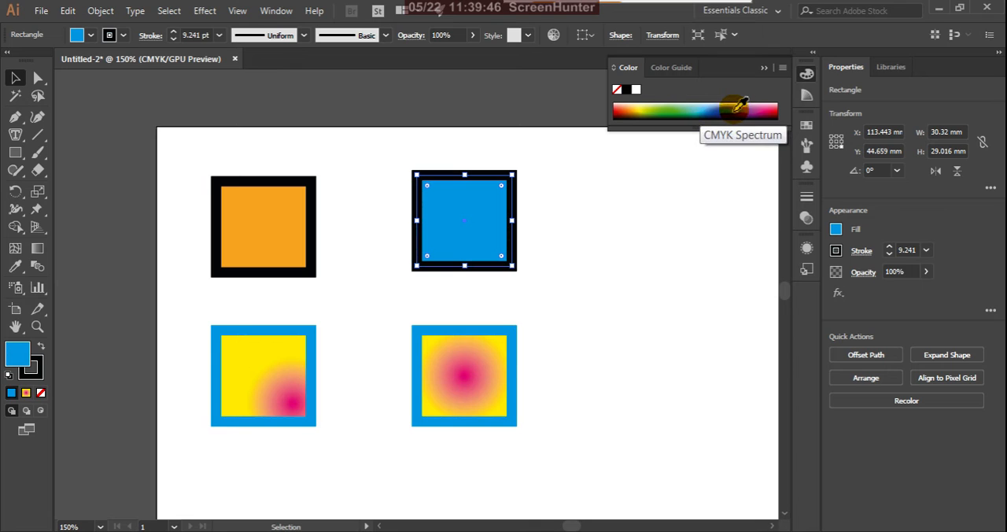
{"action": "left_click", "coordinate": [671, 114]}
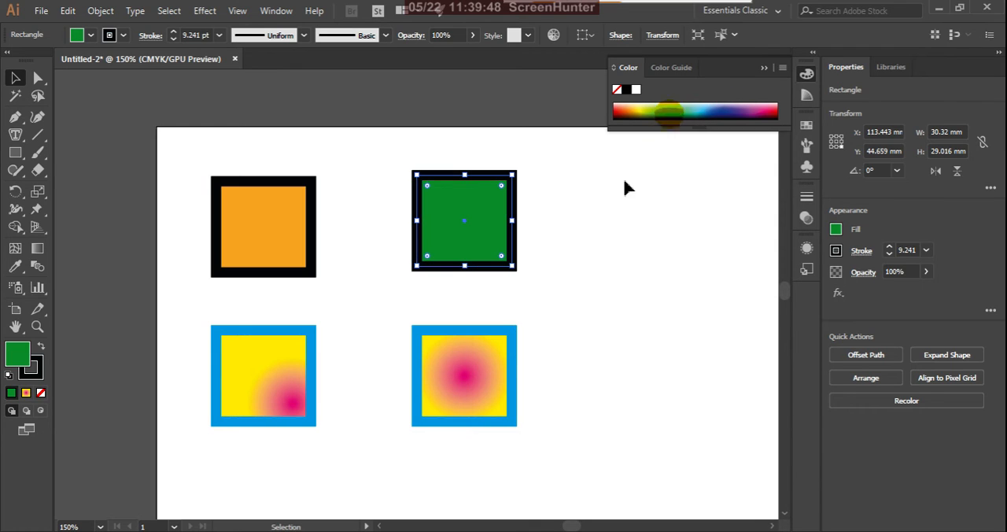
{"action": "left_click", "coordinate": [42, 349]}
{"action": "left_click", "coordinate": [590, 210]}
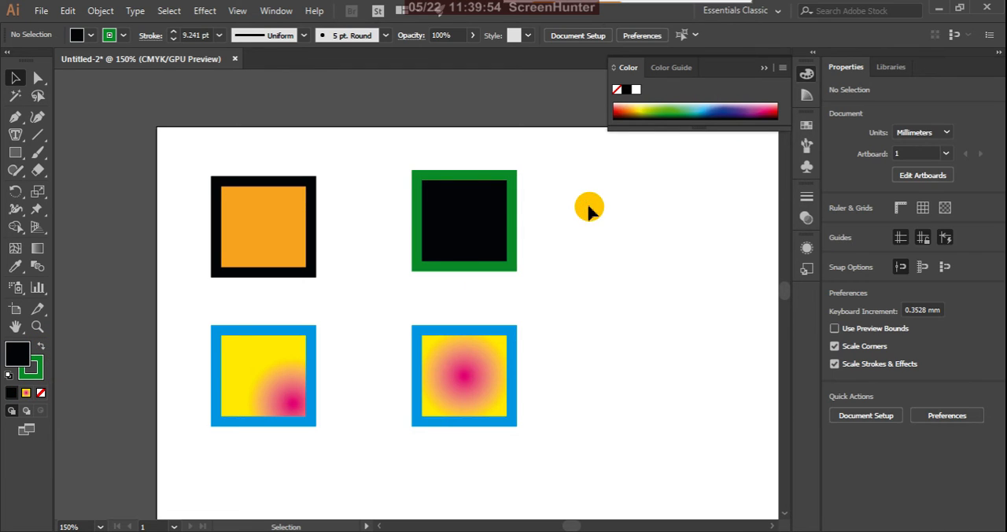
Step: Sample the upper-left rectangle's orange fill onto the upper-right rectangle with the Eyedropper tool, undo it, and sample it again
{"action": "left_click", "coordinate": [513, 215]}
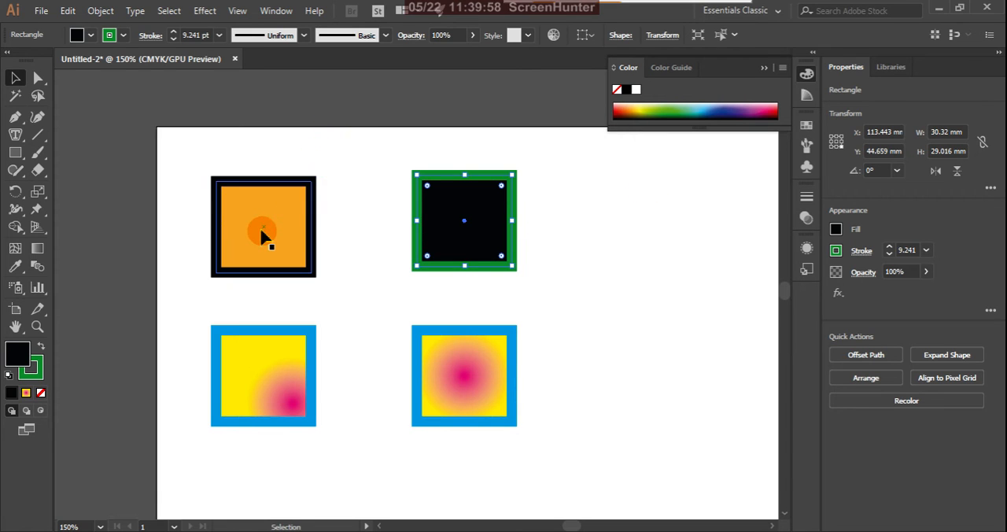
{"action": "key", "text": "i"}
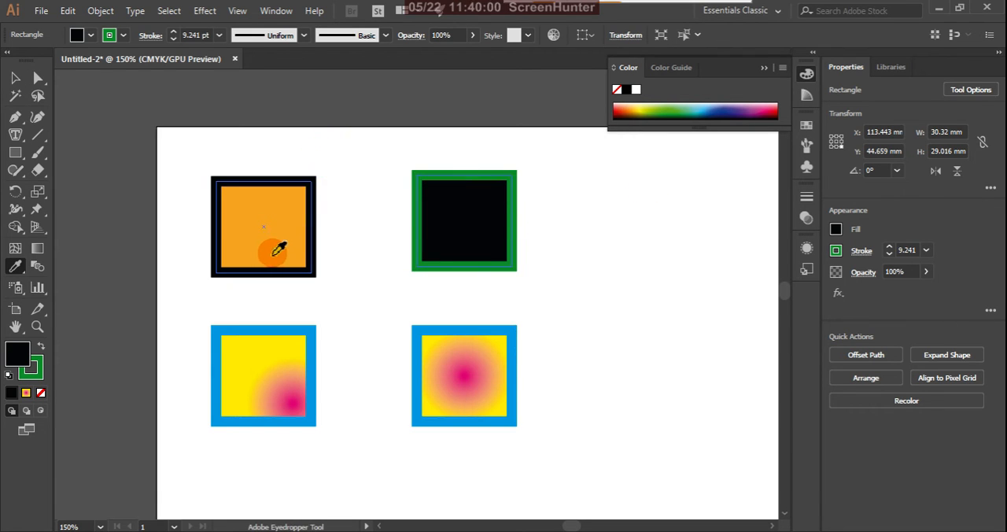
{"action": "left_click", "coordinate": [293, 222]}
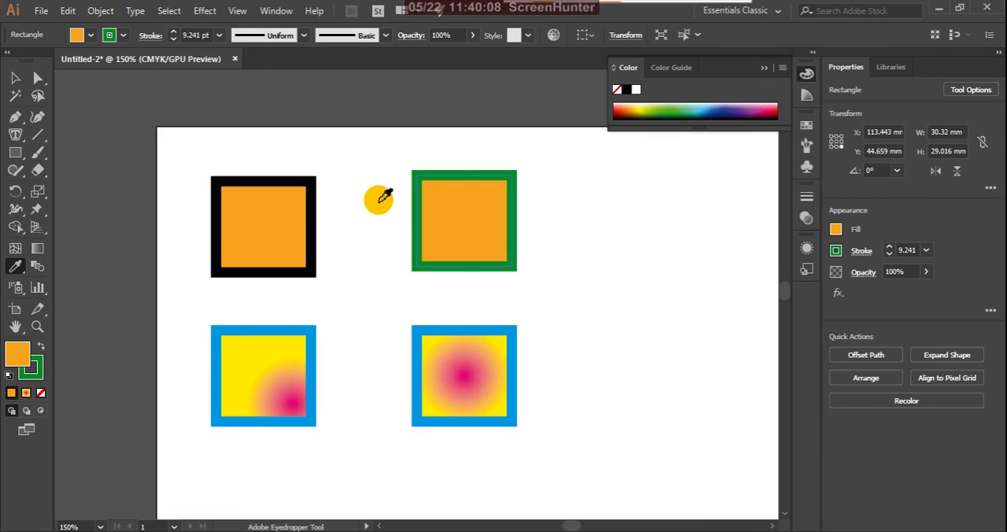
{"action": "key", "text": "ctrl+z"}
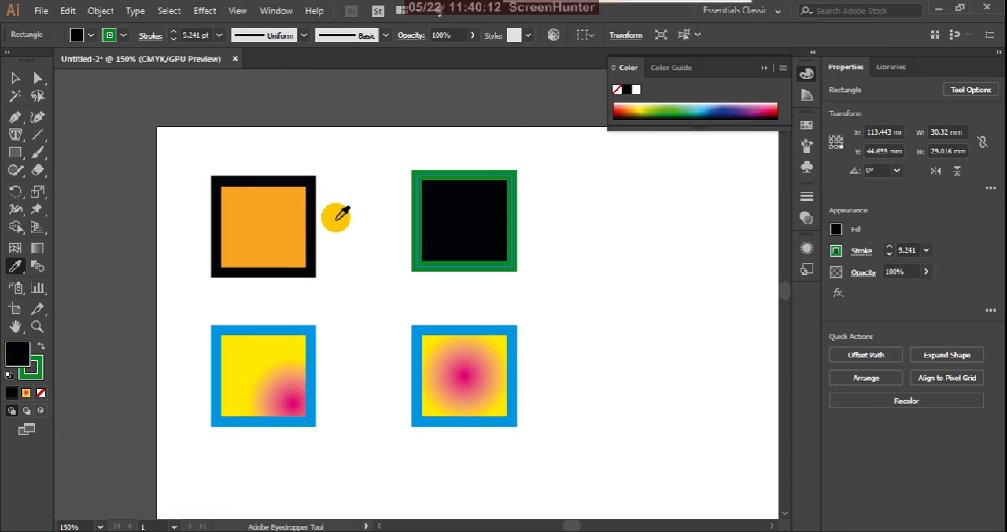
{"action": "left_click", "coordinate": [292, 210]}
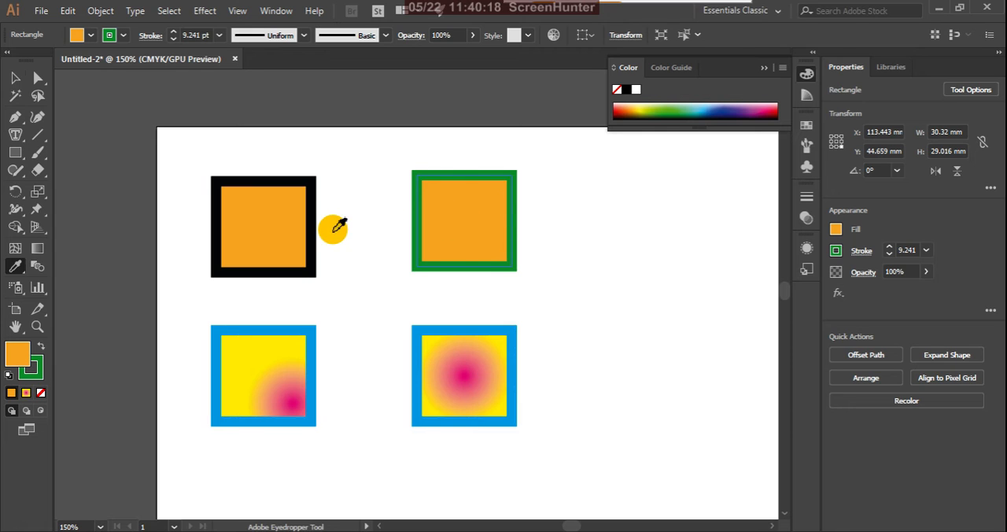
Step: Include the Focal Stroke and all its attributes again in what the Eyedropper picks up, and accept the options
{"action": "key", "text": "v"}
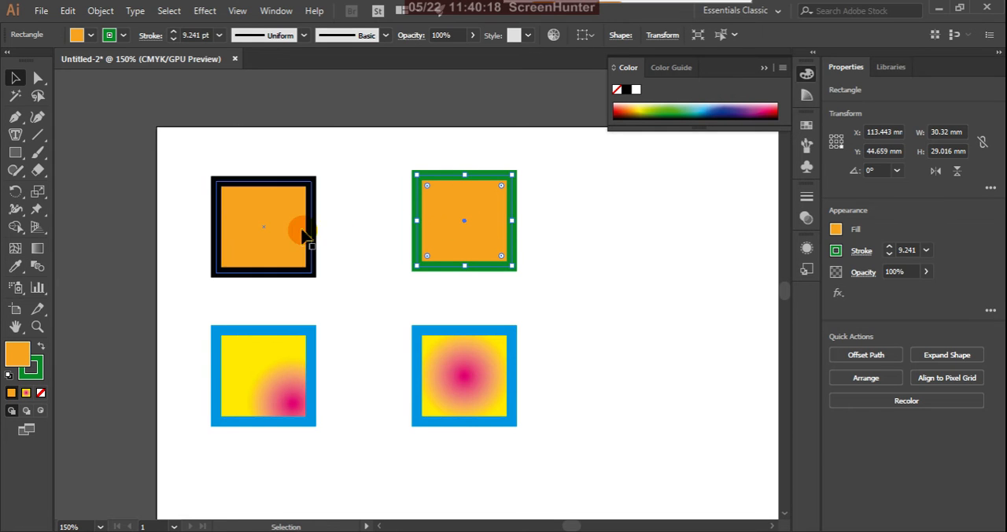
{"action": "double_click", "coordinate": [16, 267]}
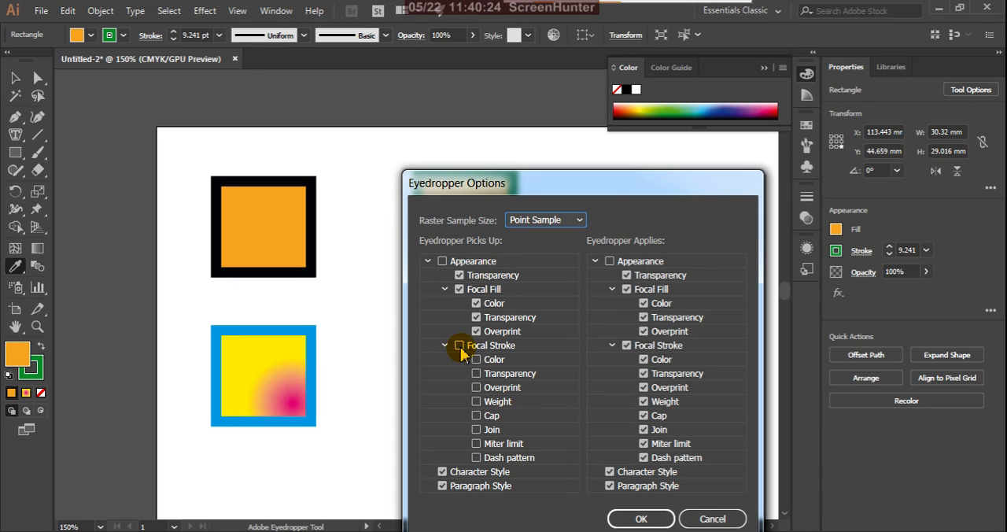
{"action": "left_click", "coordinate": [459, 347]}
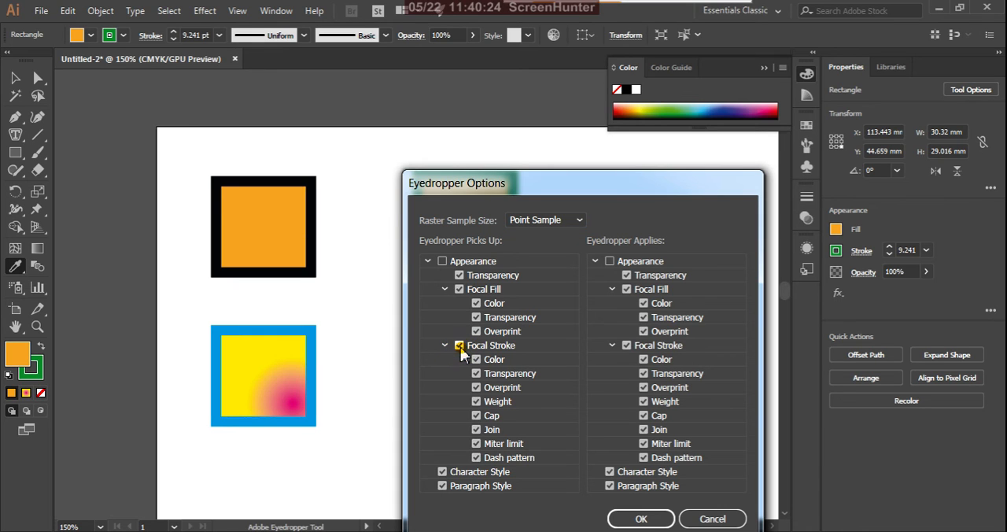
{"action": "left_click", "coordinate": [637, 520]}
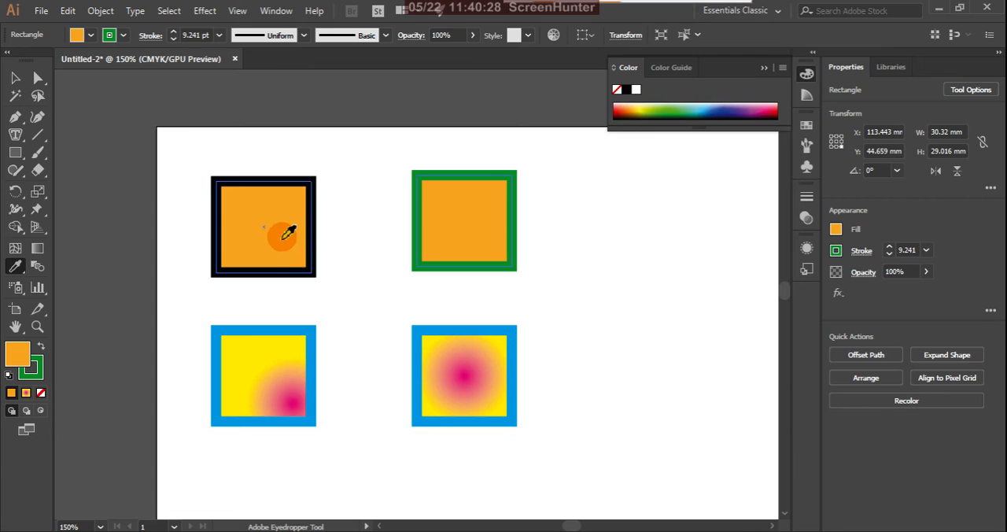
Step: Sample the upper-left rectangle's orange fill and black stroke onto the upper-right rectangle, and review the Eyedropper options
{"action": "left_click", "coordinate": [281, 232]}
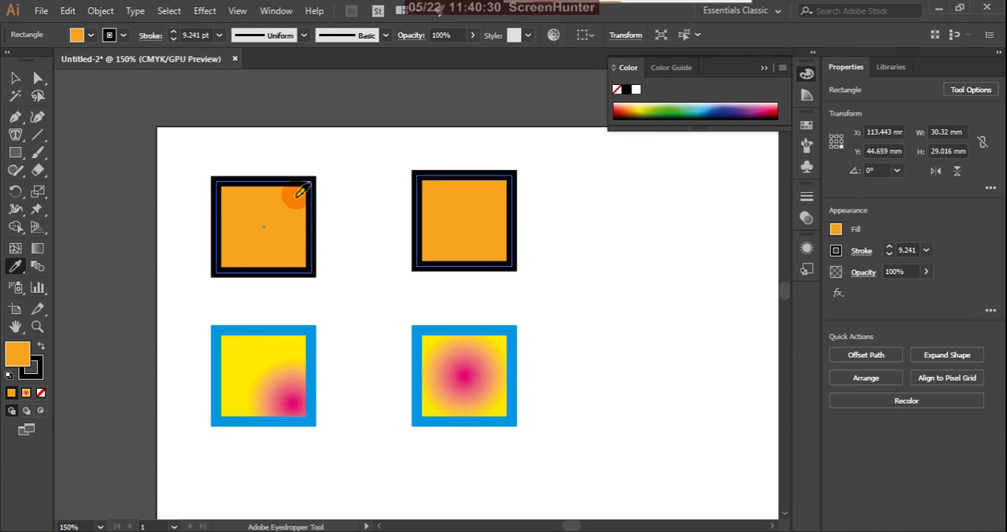
{"action": "left_click", "coordinate": [517, 247], "text": "ctrl"}
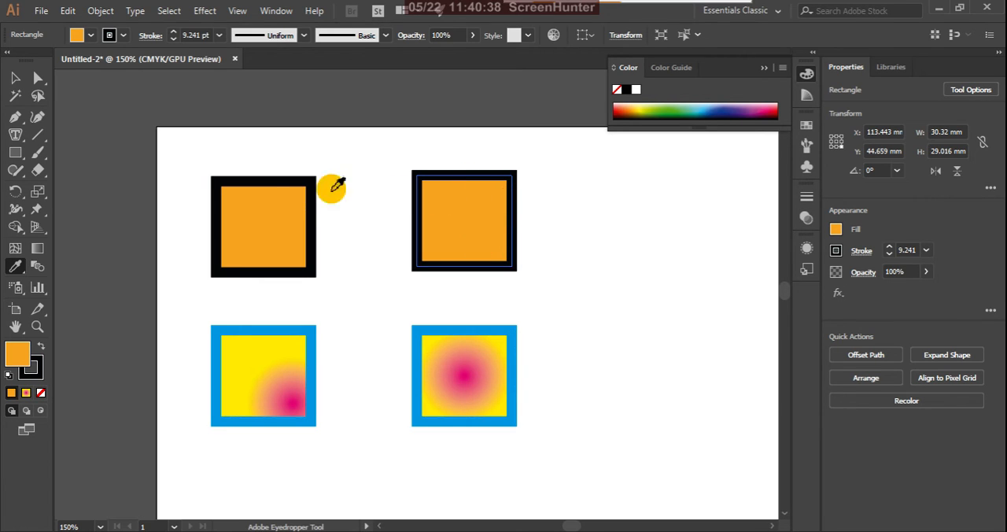
{"action": "double_click", "coordinate": [21, 269]}
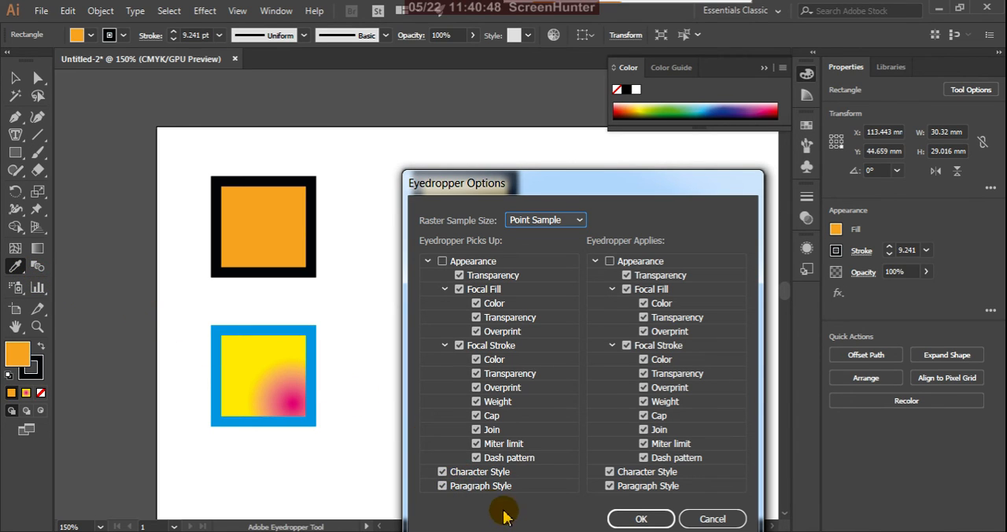
{"action": "left_click", "coordinate": [640, 518]}
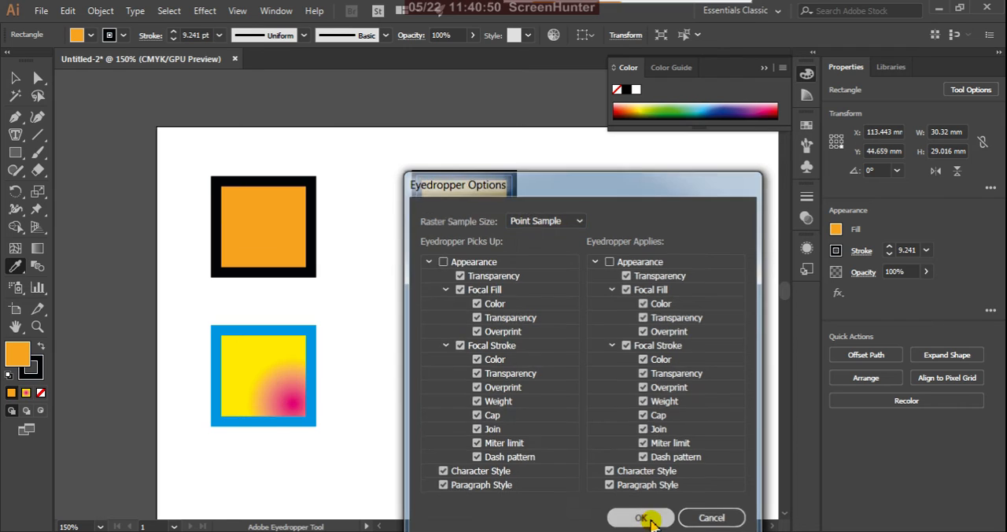
{"action": "left_click", "coordinate": [16, 80]}
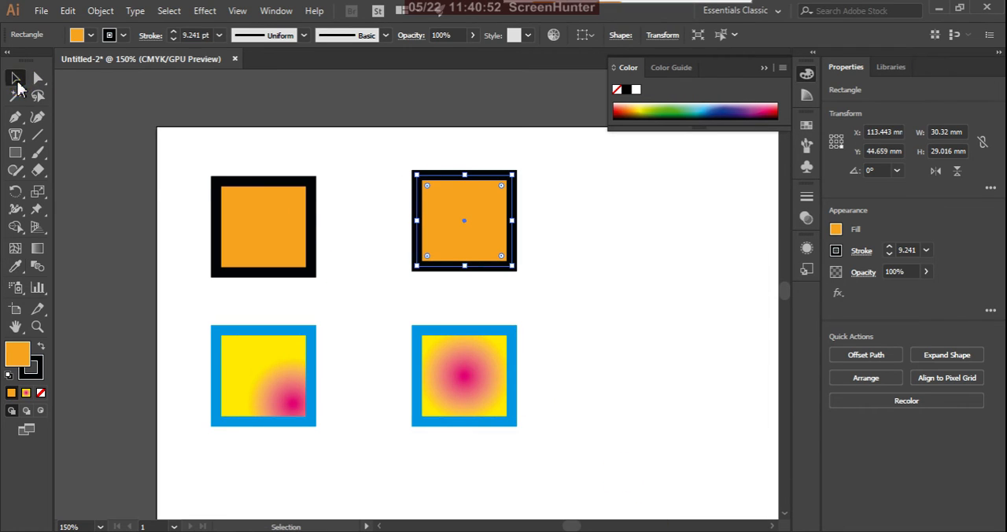
Step: Draw a rectangle about 82 mm wide and 76 mm high below the two left-hand gradient and orange squares
{"action": "key", "text": "ctrl+minus"}
{"action": "key", "text": "ctrl+minus"}
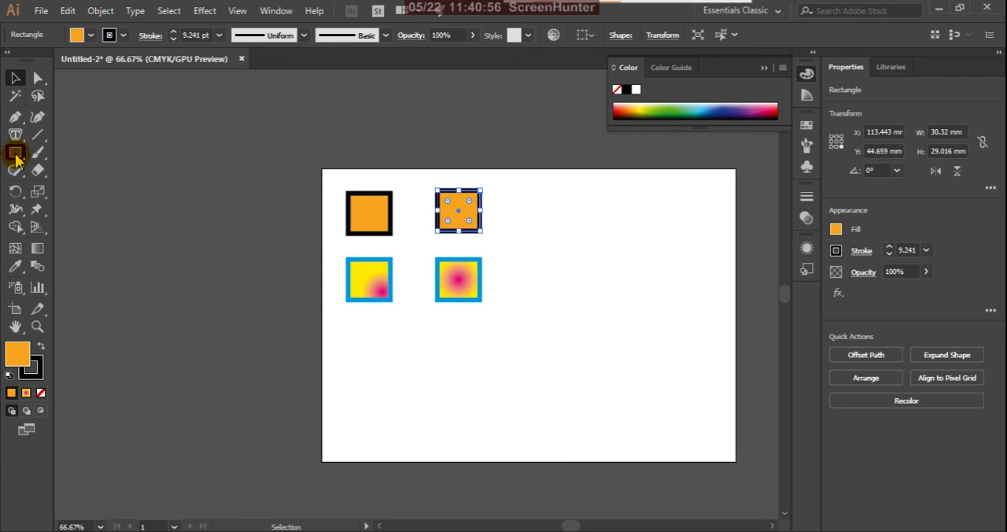
{"action": "left_click_drag", "start_coordinate": [16, 154], "coordinate": [49, 155]}
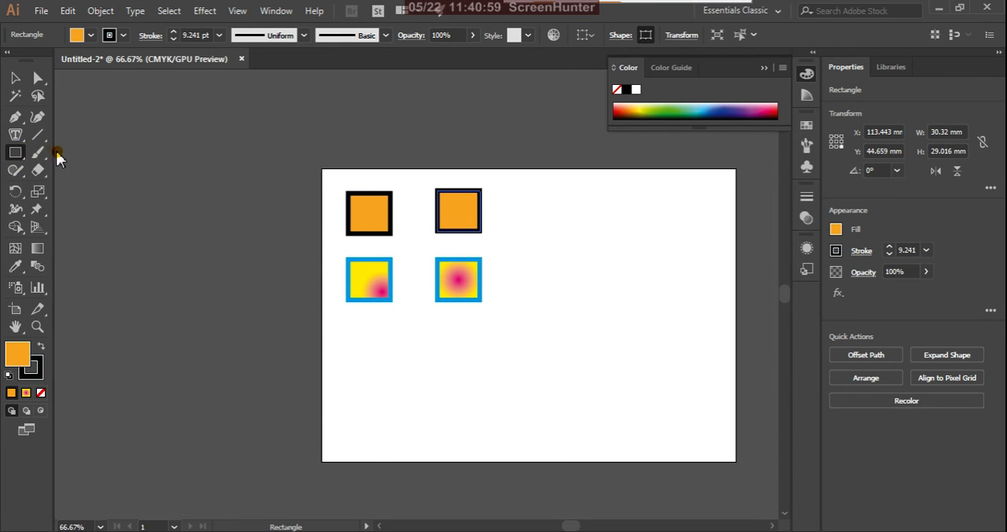
{"action": "left_click", "coordinate": [363, 331]}
{"action": "left_click", "coordinate": [521, 305]}
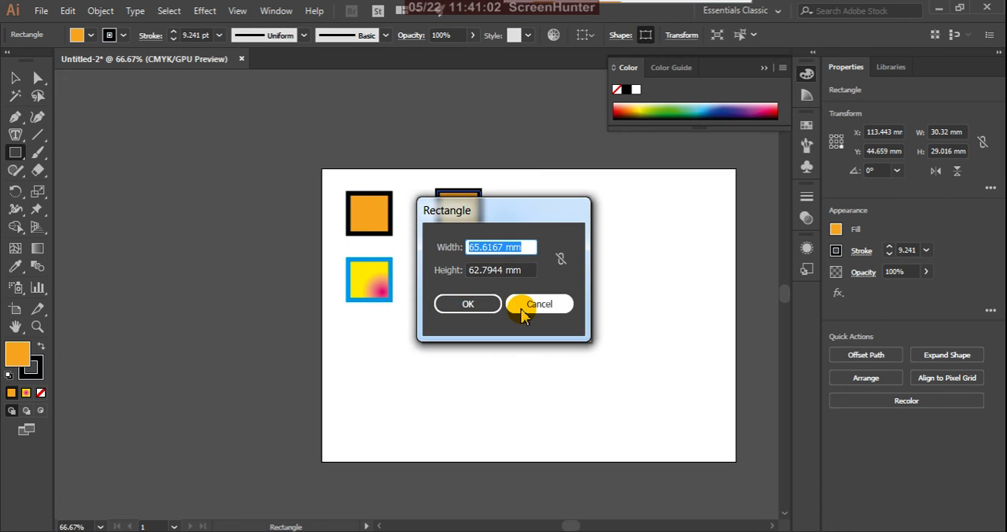
{"action": "left_click_drag", "start_coordinate": [348, 332], "coordinate": [463, 439]}
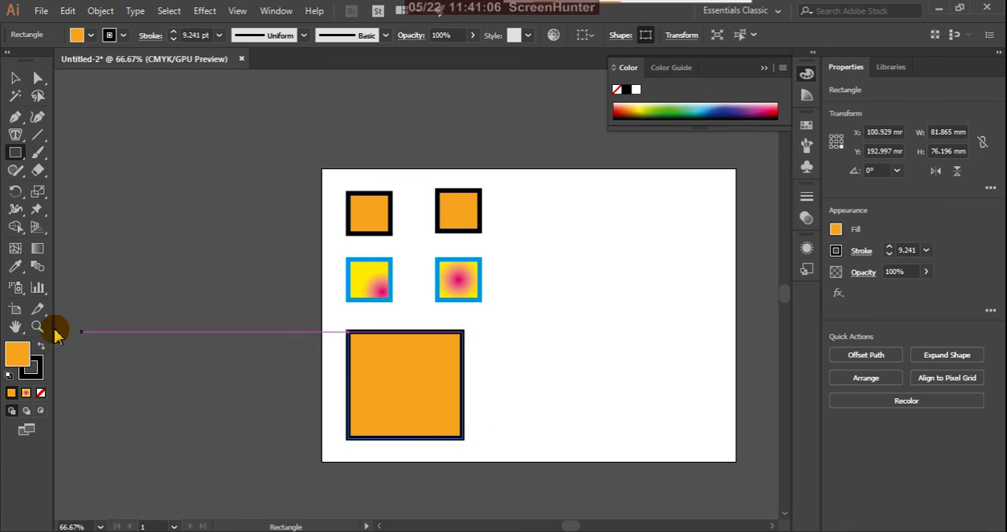
Step: Remove the large rectangle's fill and set its stroke weight to 1 pt
{"action": "left_click", "coordinate": [41, 393]}
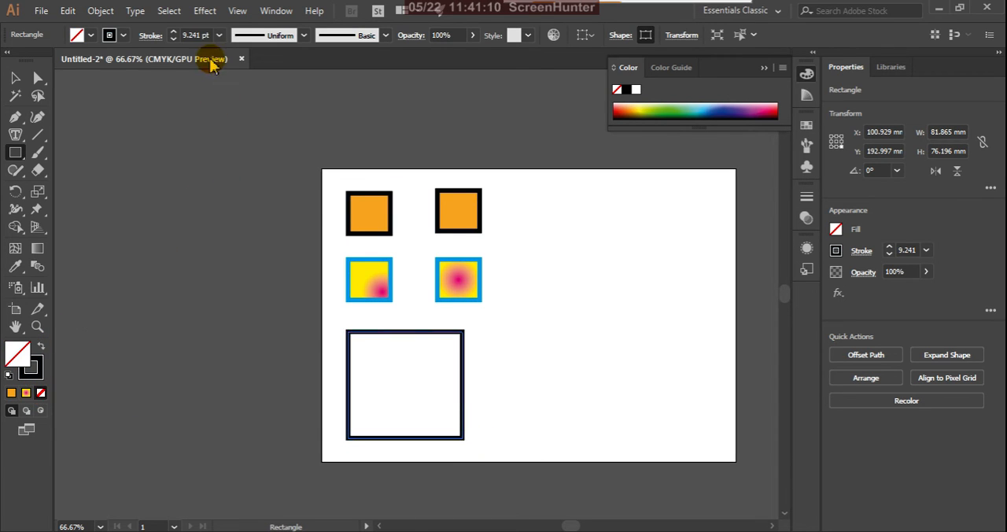
{"action": "left_click", "coordinate": [218, 35]}
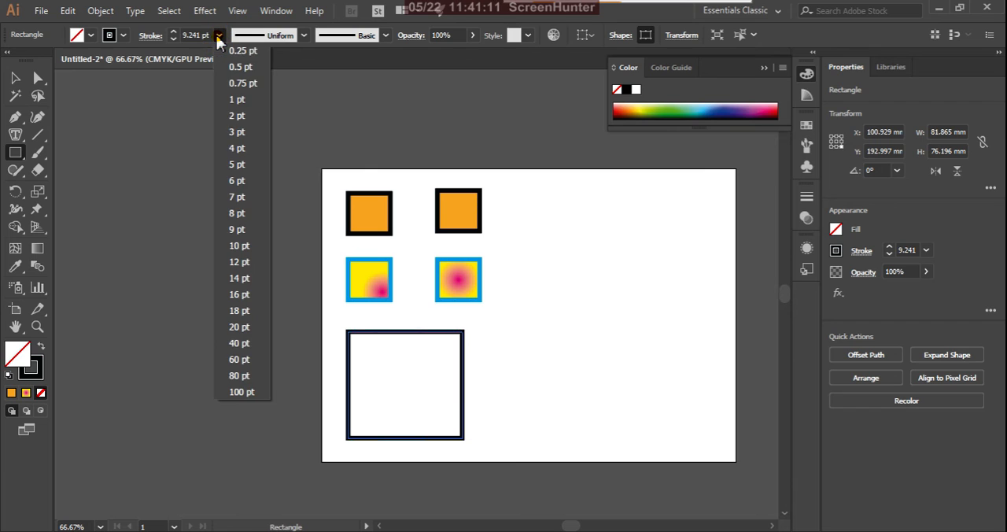
{"action": "left_click", "coordinate": [236, 100]}
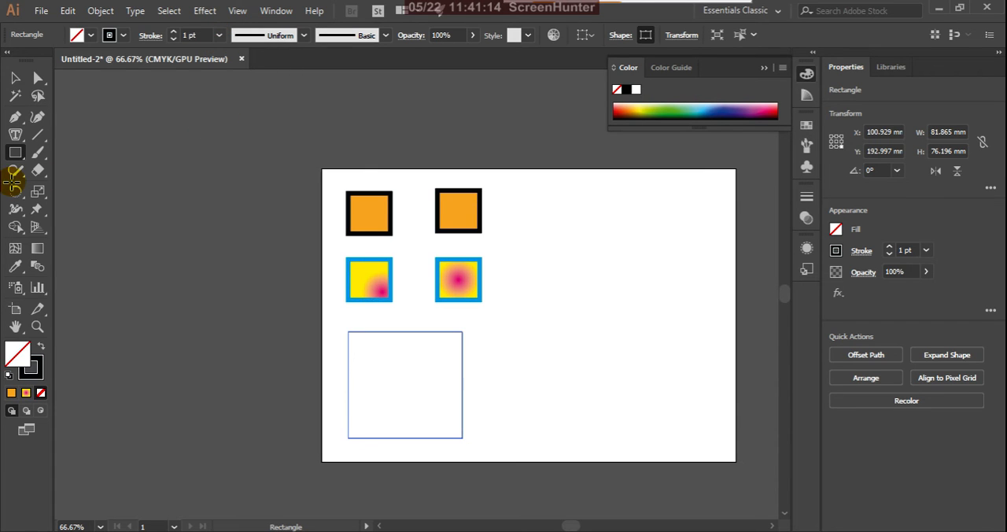
Step: Turn the large rectangle into a text area filled with Lorem ipsum placeholder text using the Area Type Tool, and deselect it
{"action": "left_click", "coordinate": [17, 137]}
{"action": "left_click", "coordinate": [23, 140]}
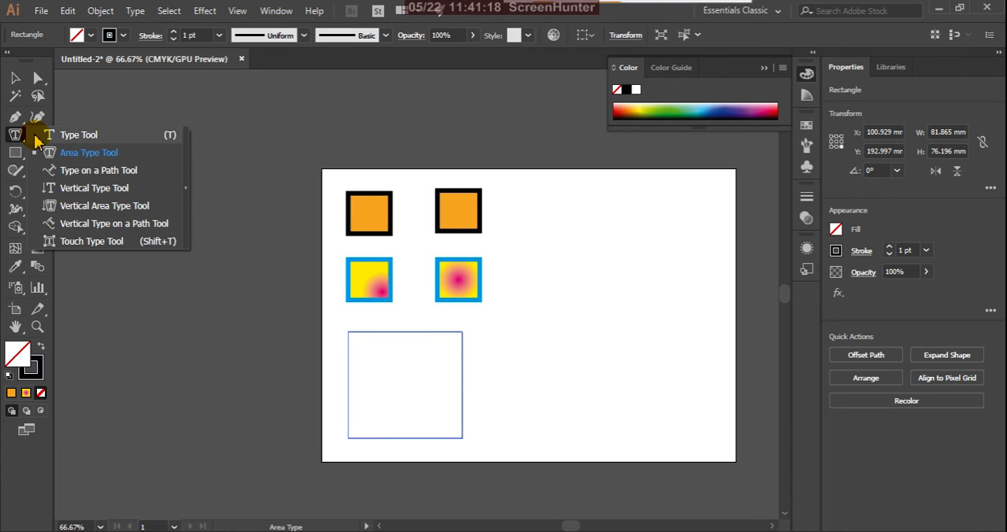
{"action": "left_click", "coordinate": [95, 155]}
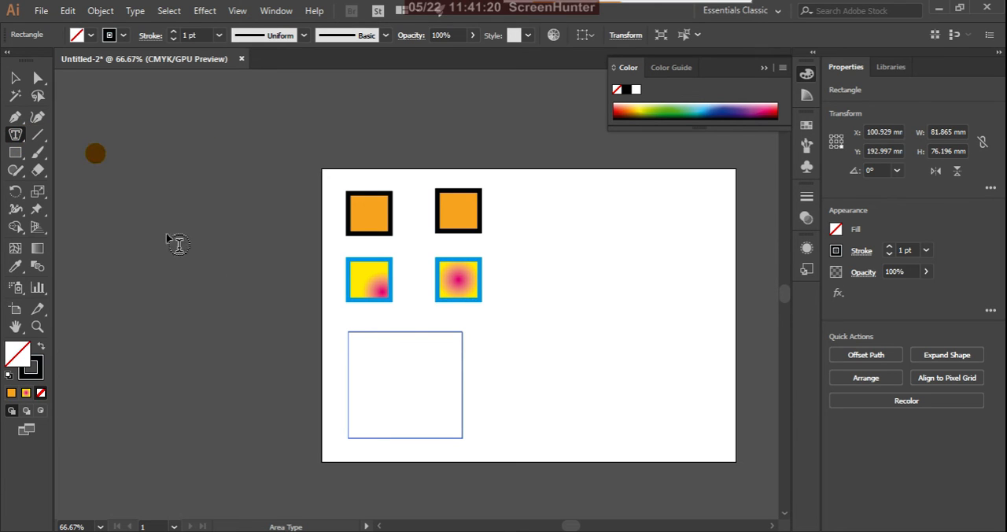
{"action": "left_click", "coordinate": [353, 337]}
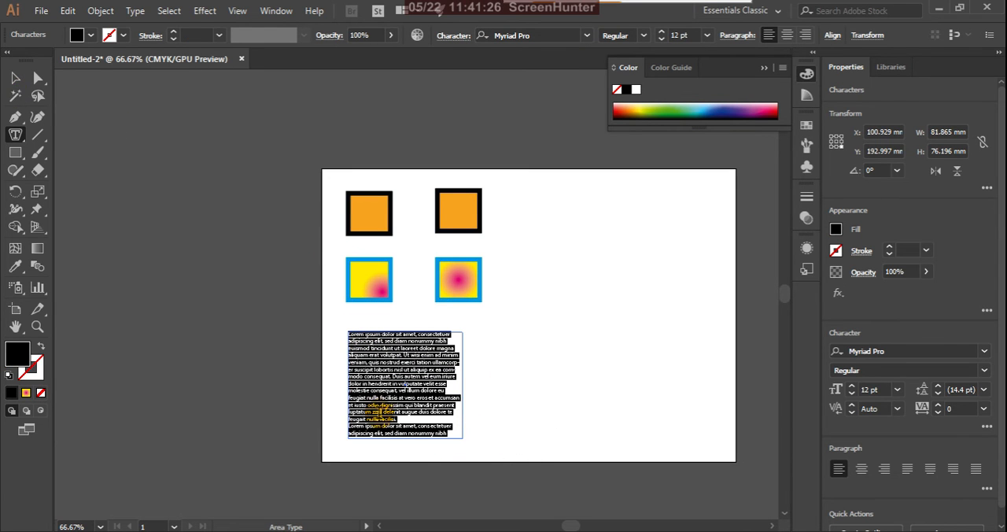
{"action": "left_click", "coordinate": [14, 78]}
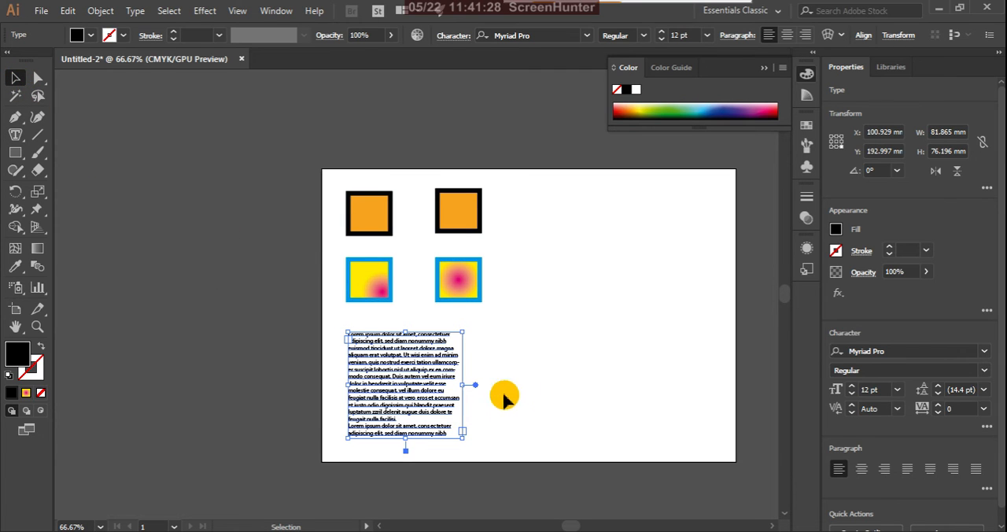
{"action": "left_click", "coordinate": [558, 356]}
Step: Duplicate the left-aligned placeholder text block into the empty lower-right area of the artboard
{"action": "left_click", "coordinate": [416, 388]}
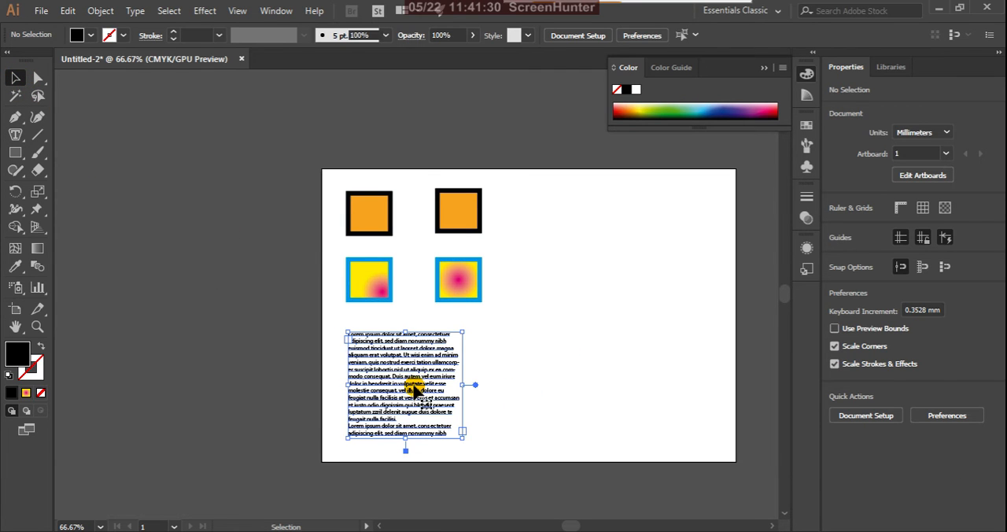
{"action": "left_click", "coordinate": [838, 470]}
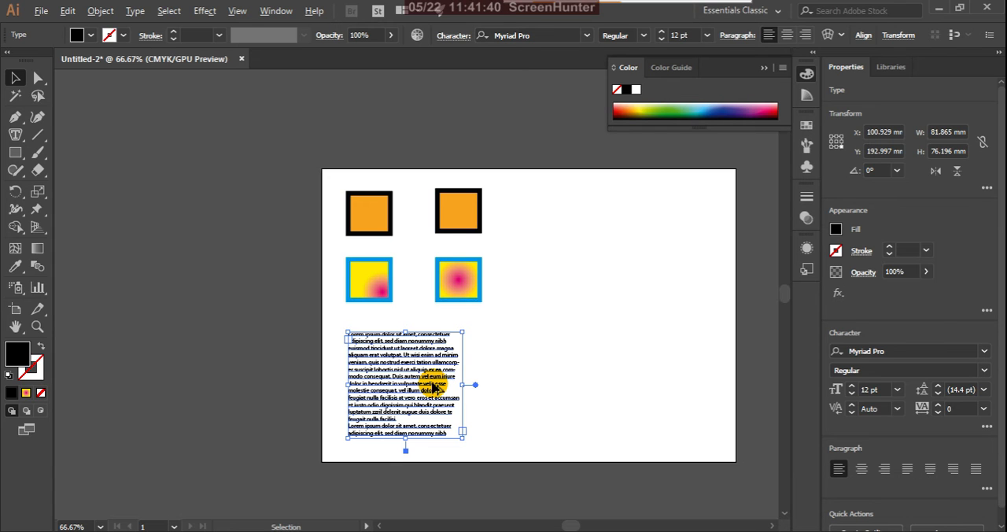
{"action": "left_click_drag", "start_coordinate": [433, 387], "coordinate": [650, 386]}
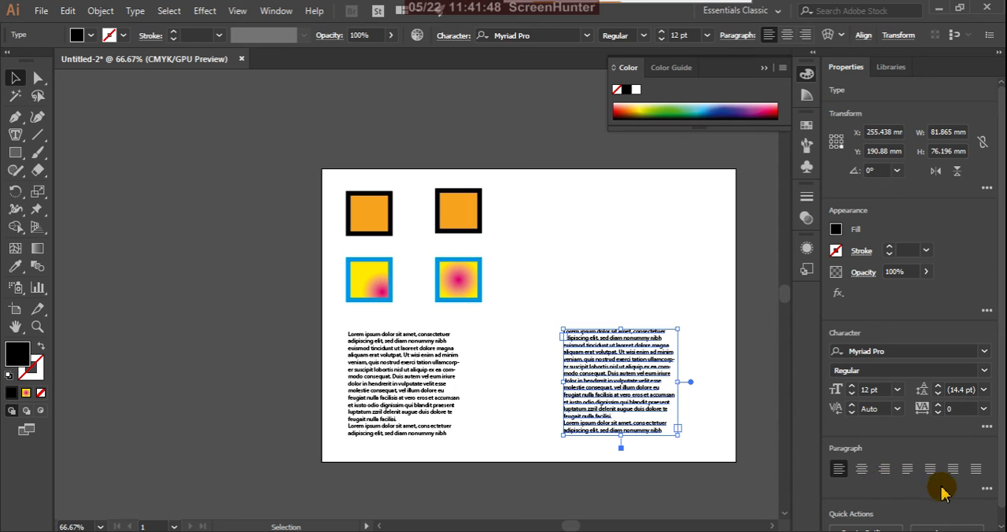
Step: Center-align the paragraphs of the copied text block and deselect it
{"action": "left_click", "coordinate": [886, 470]}
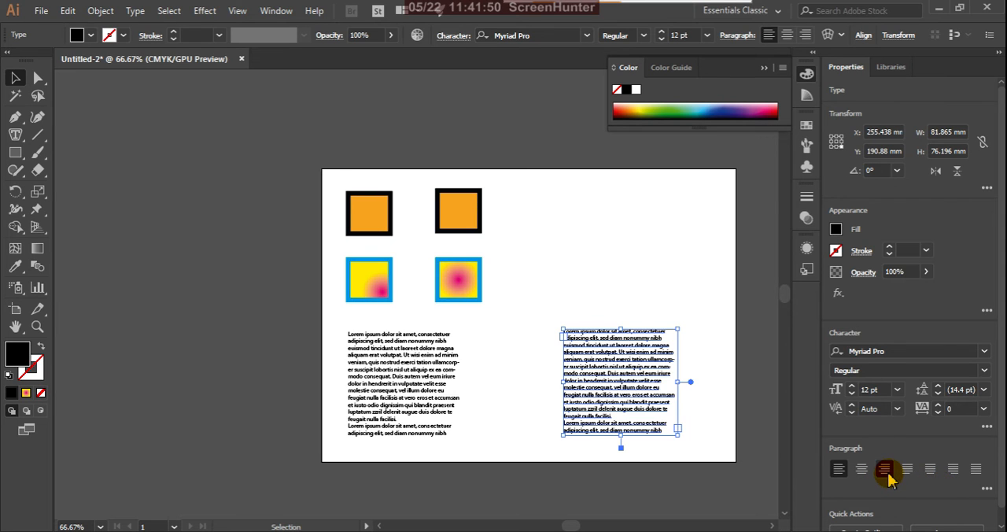
{"action": "left_click", "coordinate": [863, 470]}
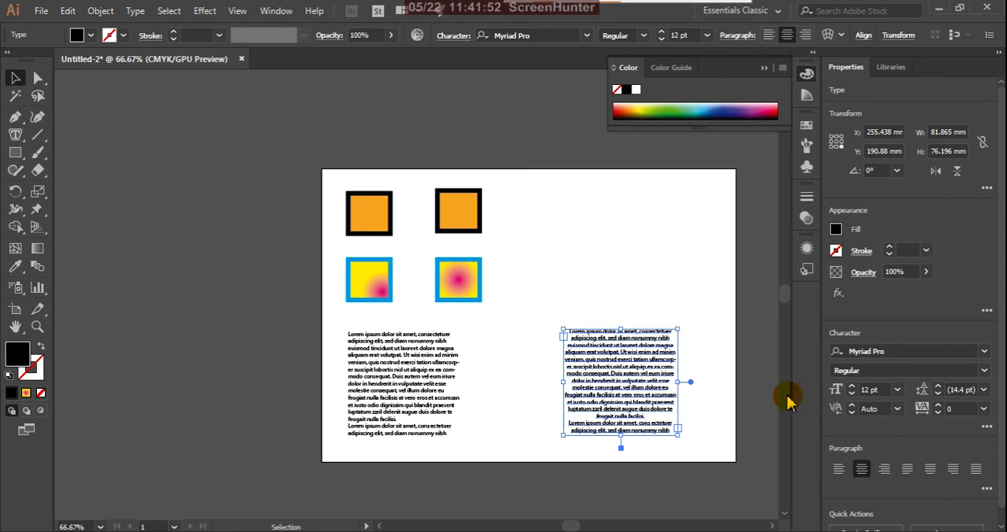
{"action": "left_click", "coordinate": [701, 286]}
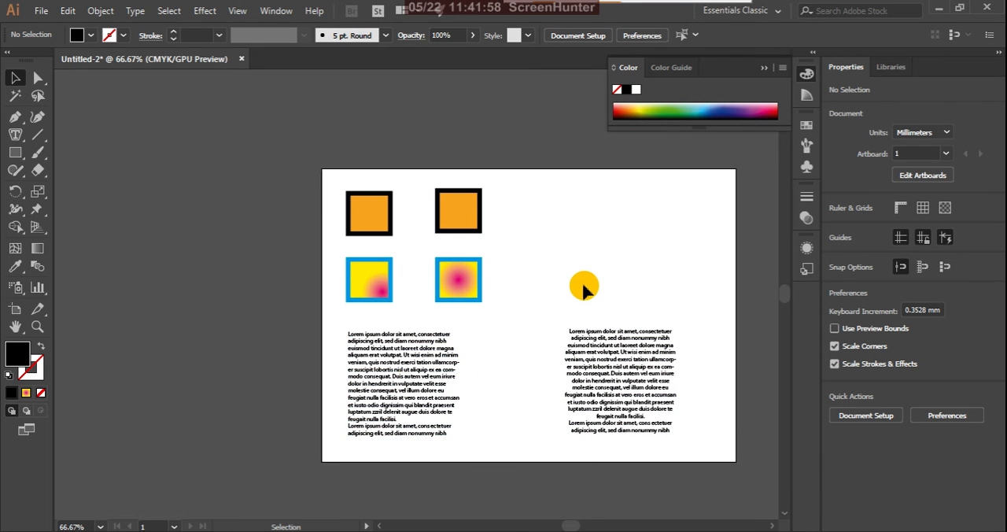
Step: Fill the original left text block with bright red using the Color Picker, and deselect it
{"action": "left_click", "coordinate": [416, 380]}
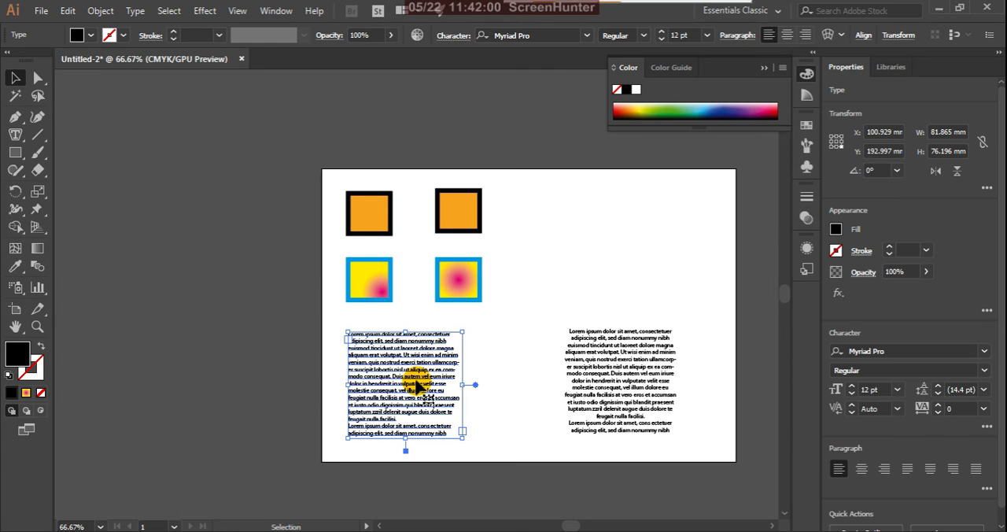
{"action": "double_click", "coordinate": [17, 354]}
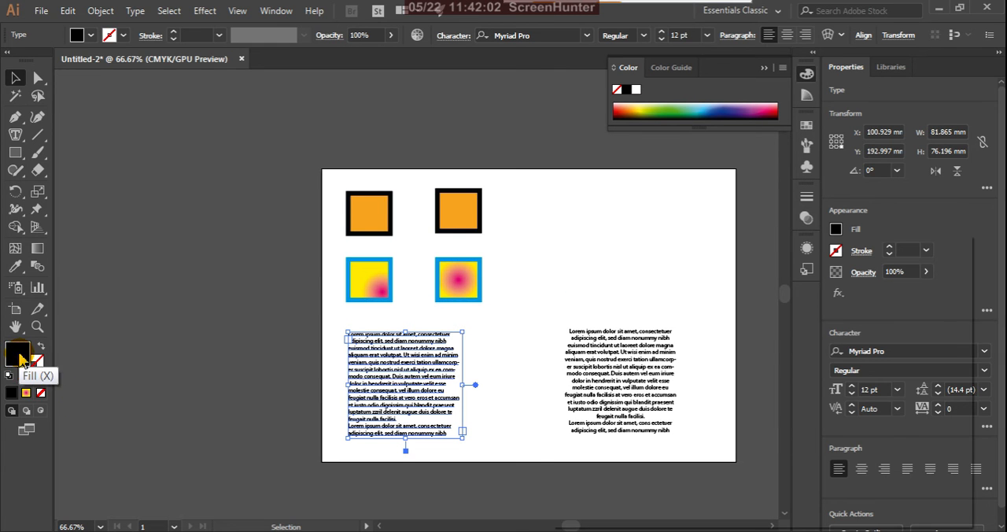
{"action": "left_click", "coordinate": [768, 293]}
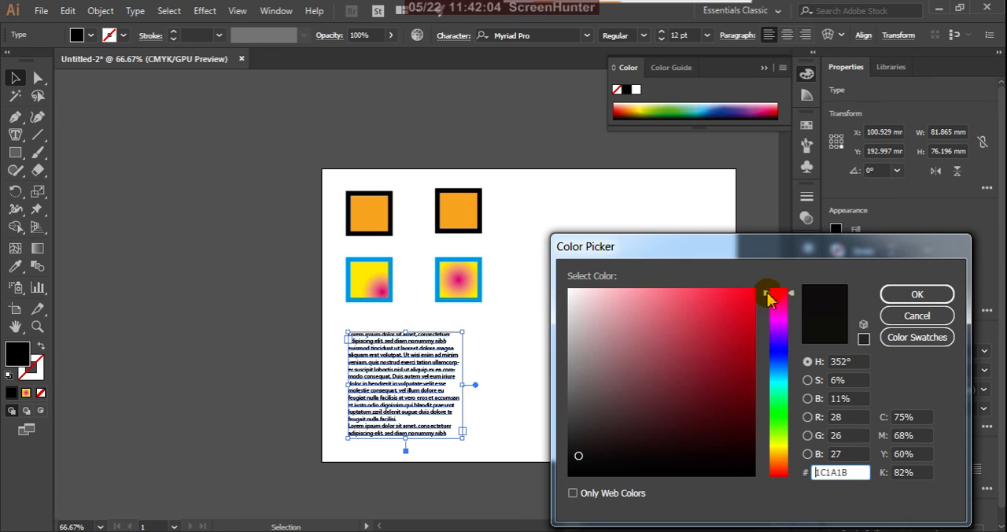
{"action": "left_click", "coordinate": [754, 292]}
{"action": "left_click", "coordinate": [897, 295]}
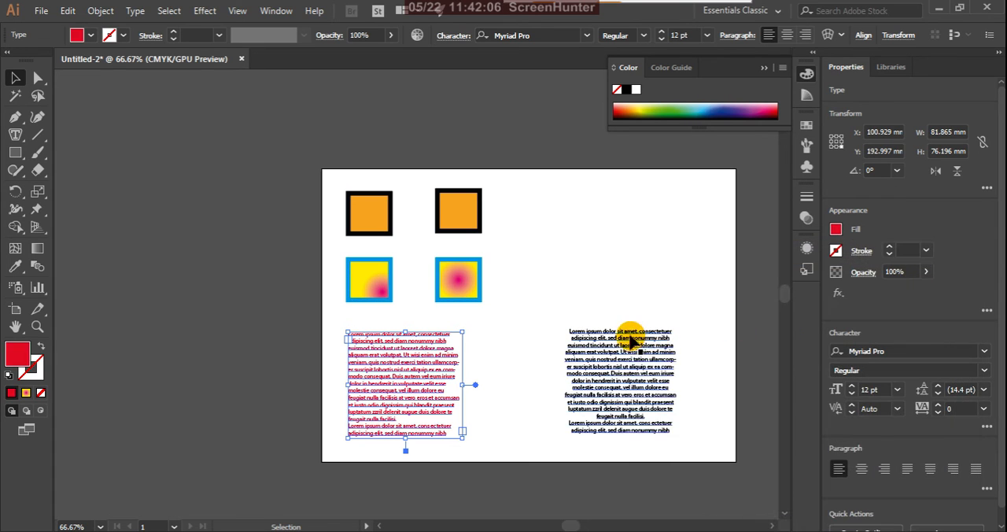
{"action": "left_click", "coordinate": [584, 302]}
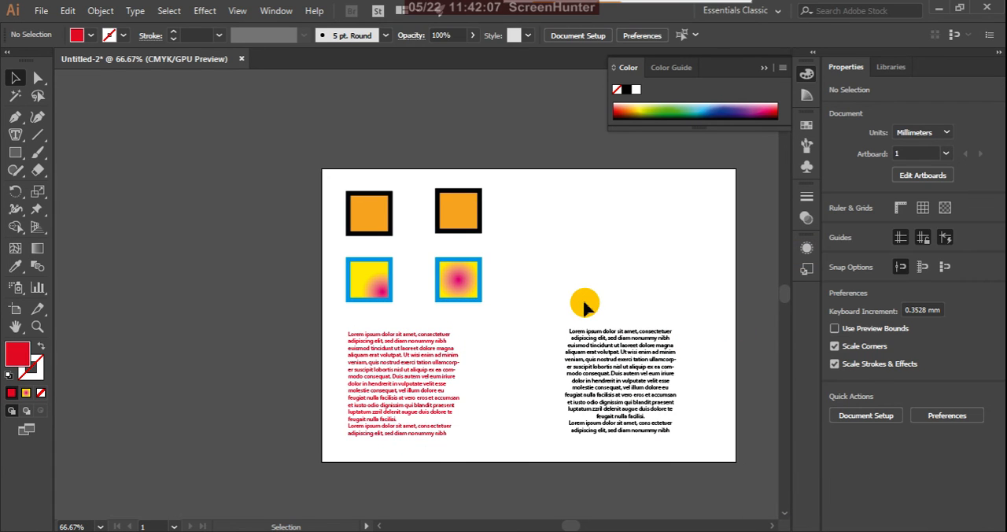
Step: Copy the red left-aligned text's color and paragraph style onto the centered text block with the Eyedropper tool
{"action": "left_click", "coordinate": [625, 363]}
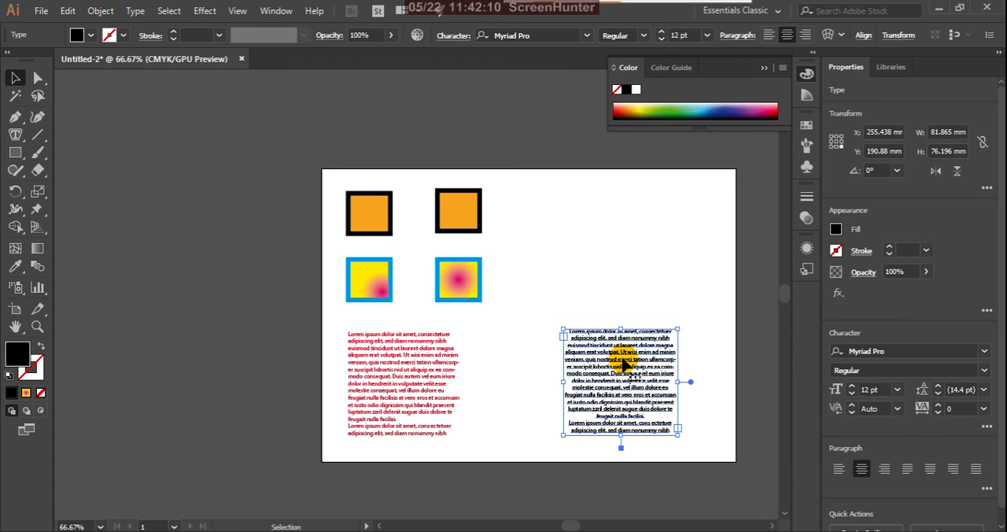
{"action": "scroll", "coordinate": [641, 447], "scroll_direction": "up", "scroll_amount": 1}
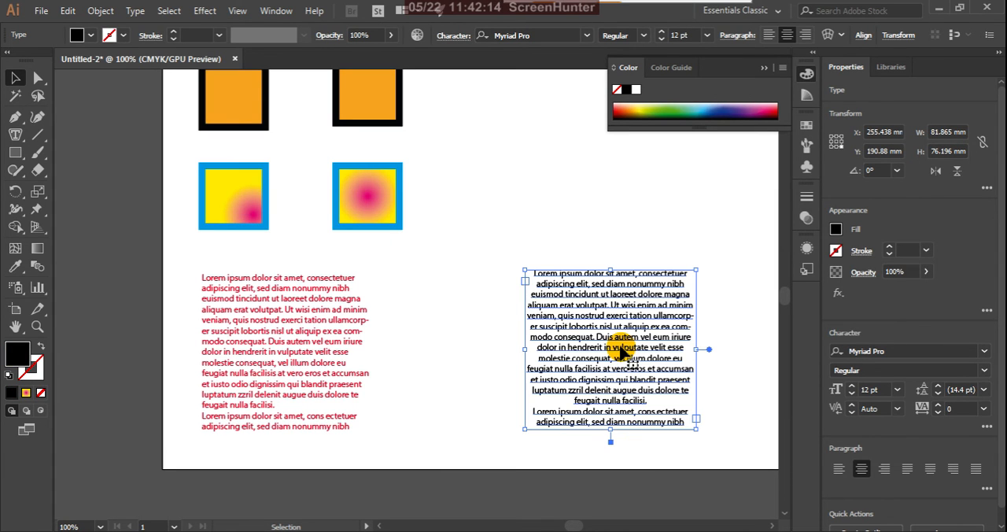
{"action": "key", "text": "i"}
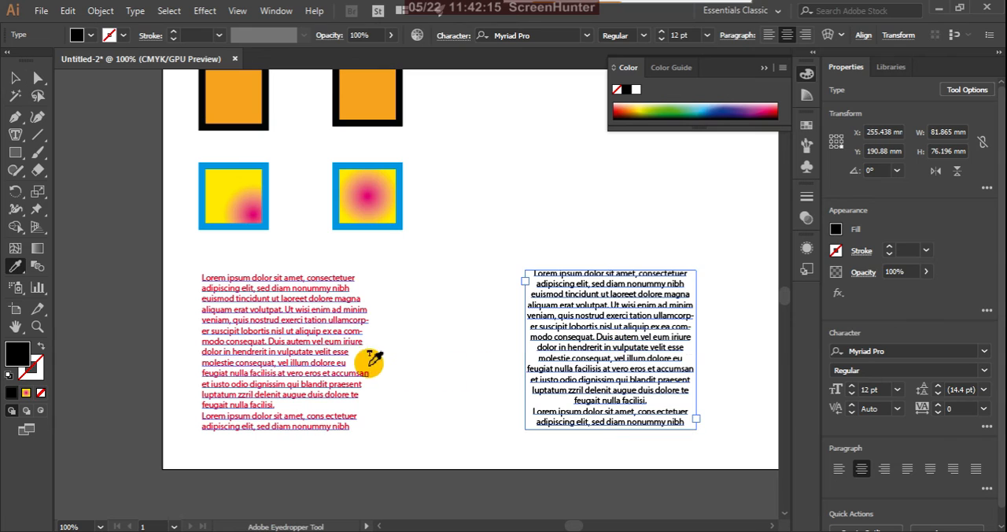
{"action": "left_click", "coordinate": [323, 318]}
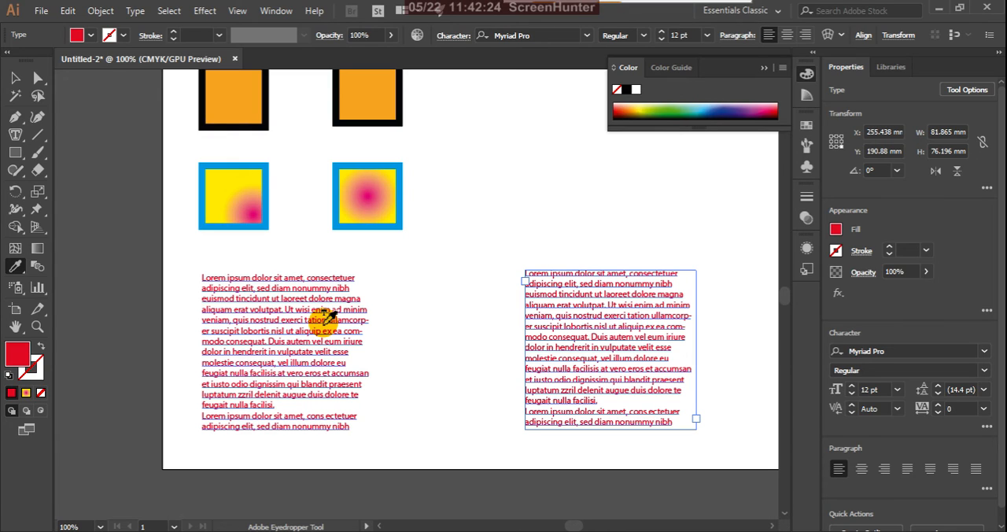
Step: Undo the Eyedropper copy of color and paragraph style on the right text block, keeping the block selected
{"action": "key", "text": "v"}
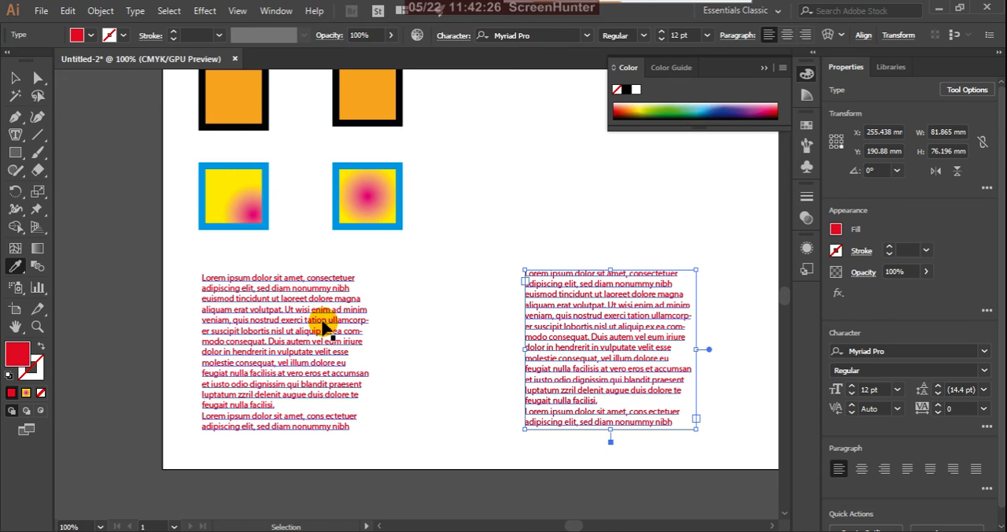
{"action": "key", "text": "i"}
{"action": "left_click", "coordinate": [323, 324]}
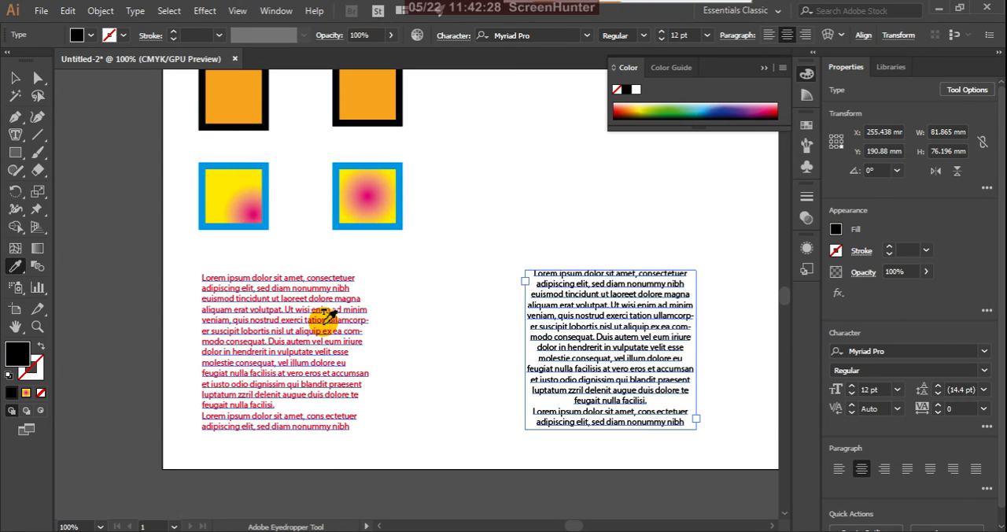
Step: Exclude Paragraph Style from what the Eyedropper picks up, and sample the red left text block onto the selected centered block
{"action": "double_click", "coordinate": [14, 269]}
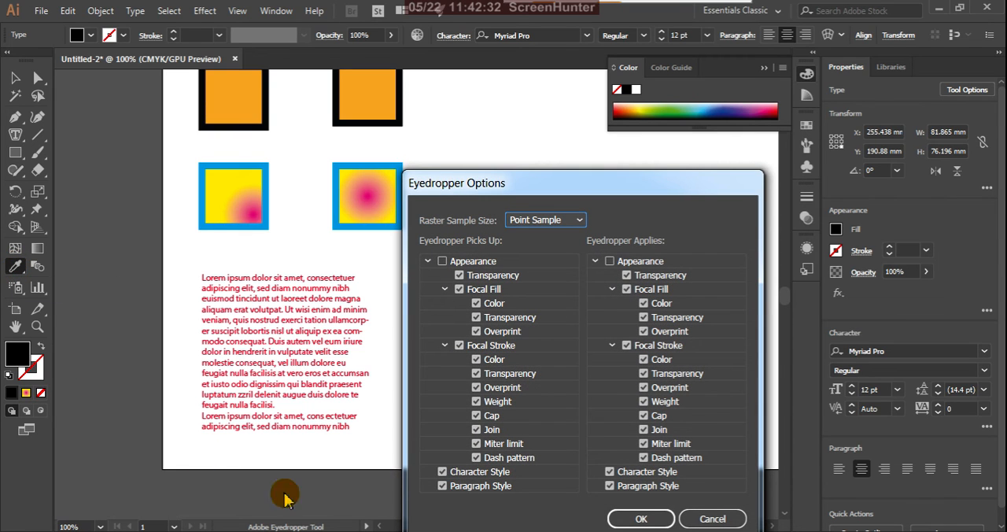
{"action": "left_click", "coordinate": [443, 486]}
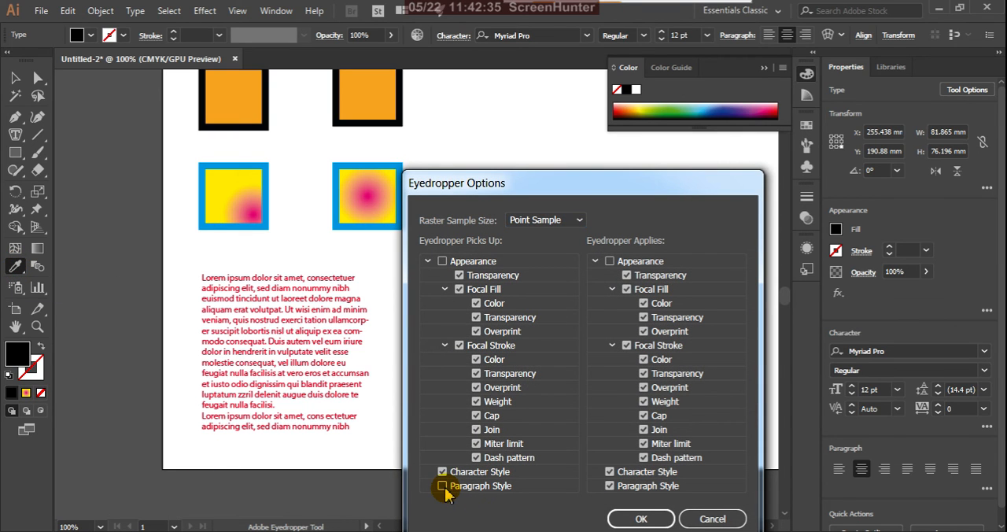
{"action": "left_click", "coordinate": [642, 520]}
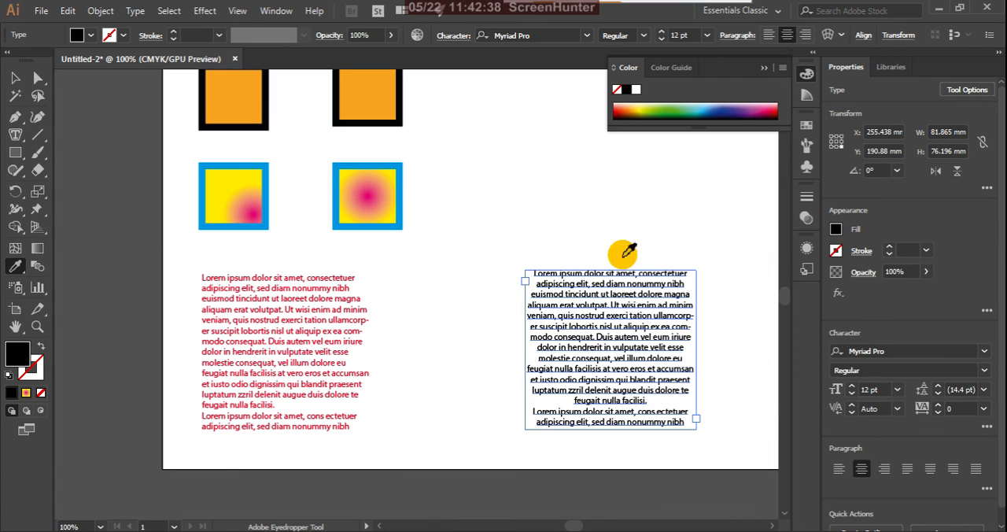
{"action": "left_click", "coordinate": [312, 307]}
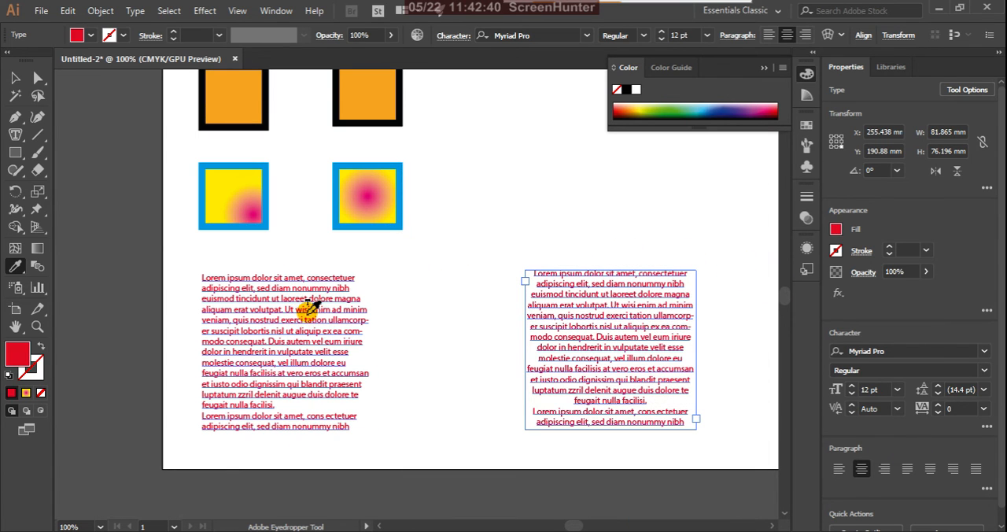
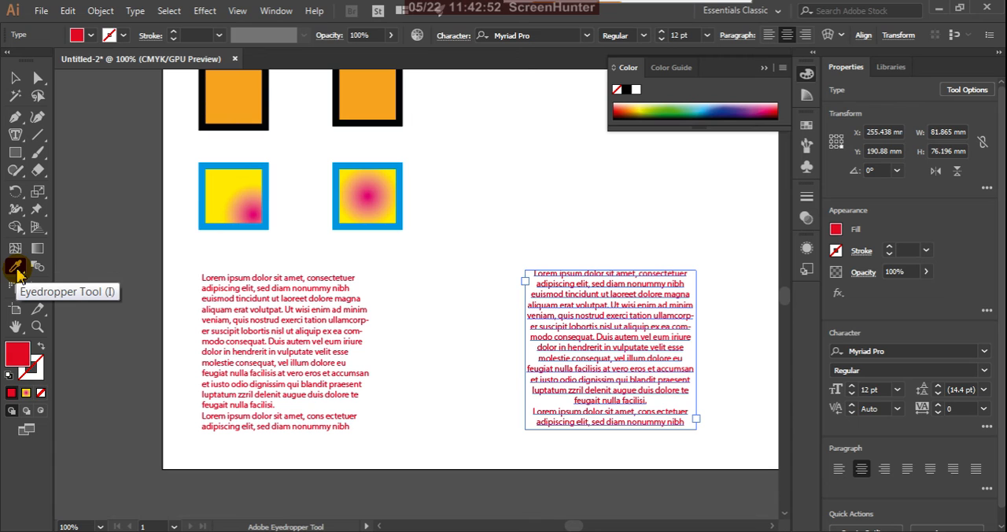
Step: Review the Character Style and Paragraph Style settings in the Eyedropper options, leaving them as they are
{"action": "double_click", "coordinate": [15, 267]}
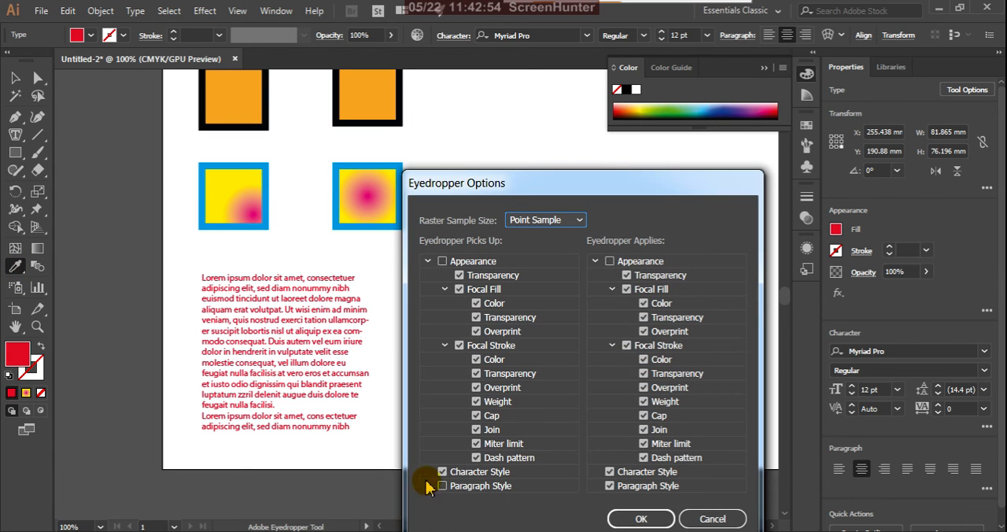
{"action": "left_click", "coordinate": [634, 516]}
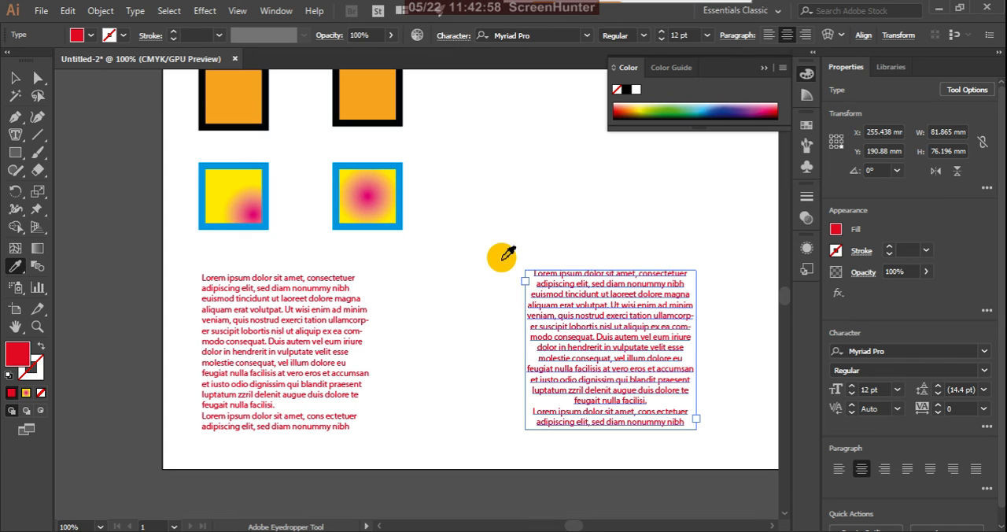
{"action": "key", "text": "v"}
{"action": "scroll", "coordinate": [510, 243], "scroll_direction": "down", "scroll_amount": 2}
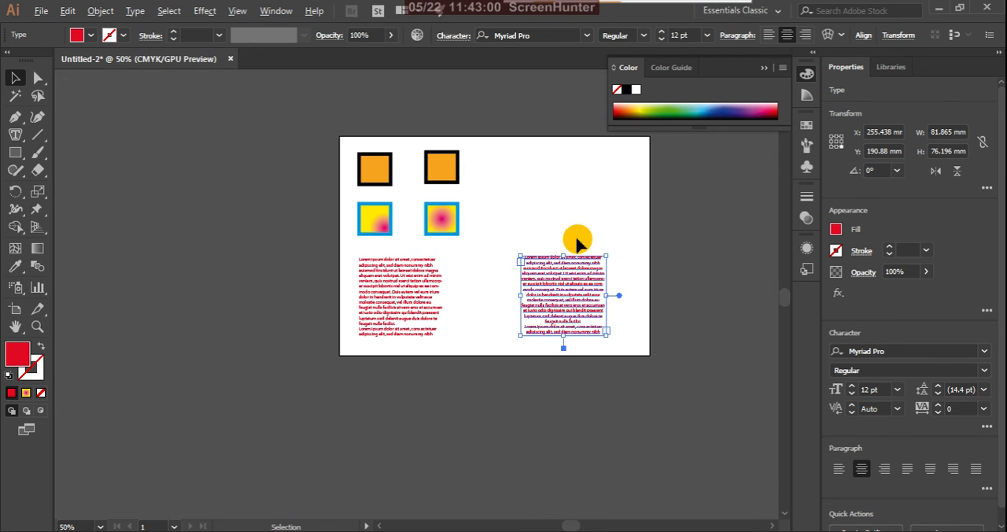
{"action": "scroll", "coordinate": [577, 244], "scroll_direction": "up", "scroll_amount": 1}
{"action": "left_click_drag", "start_coordinate": [560, 292], "coordinate": [604, 148]}
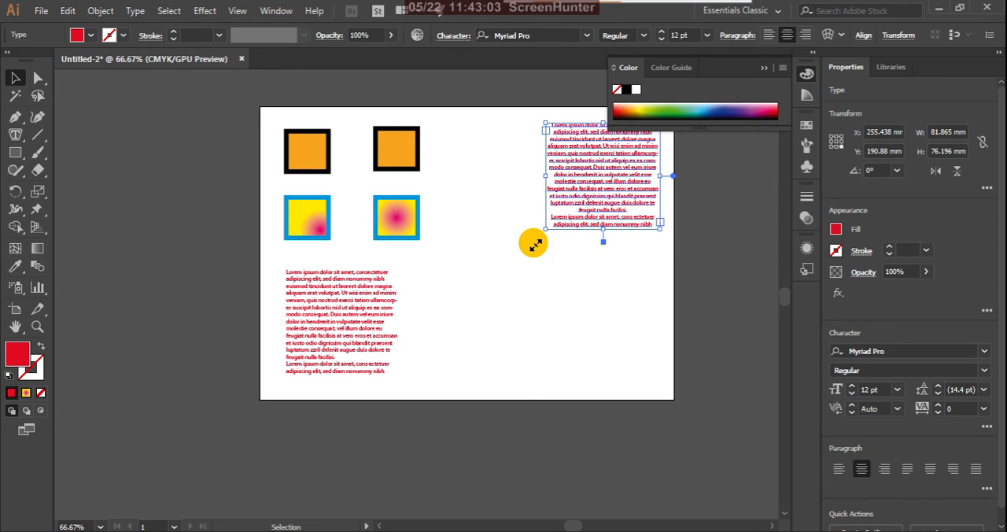
{"action": "left_click", "coordinate": [352, 324]}
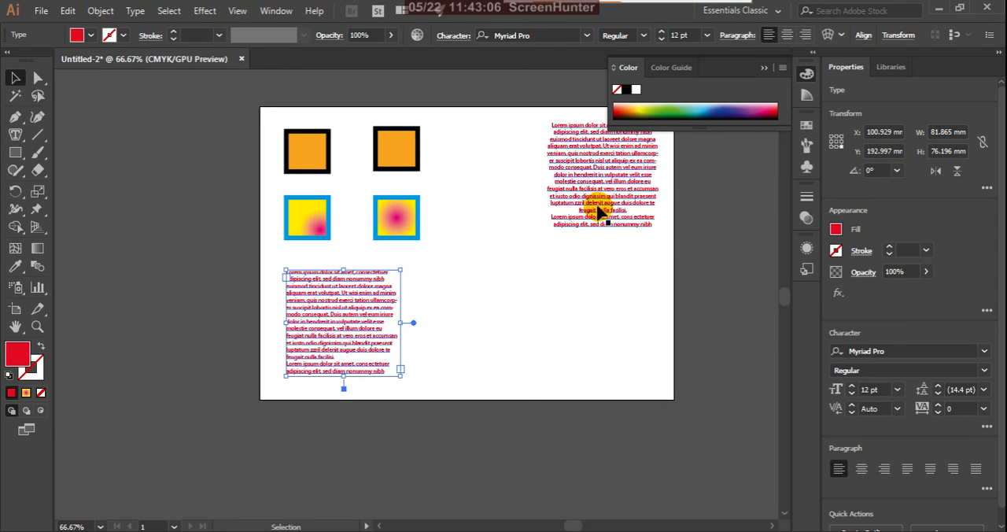
{"action": "key", "text": "ctrl+z"}
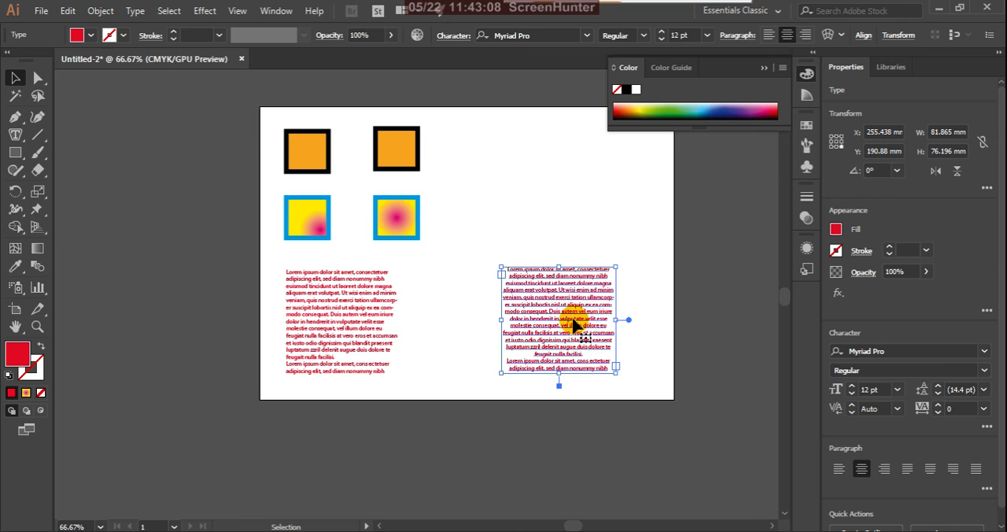
Step: Bring the centered text block beside the left one, shrink both together, and place them in the artboard's upper-right area
{"action": "left_click_drag", "start_coordinate": [575, 325], "coordinate": [495, 323]}
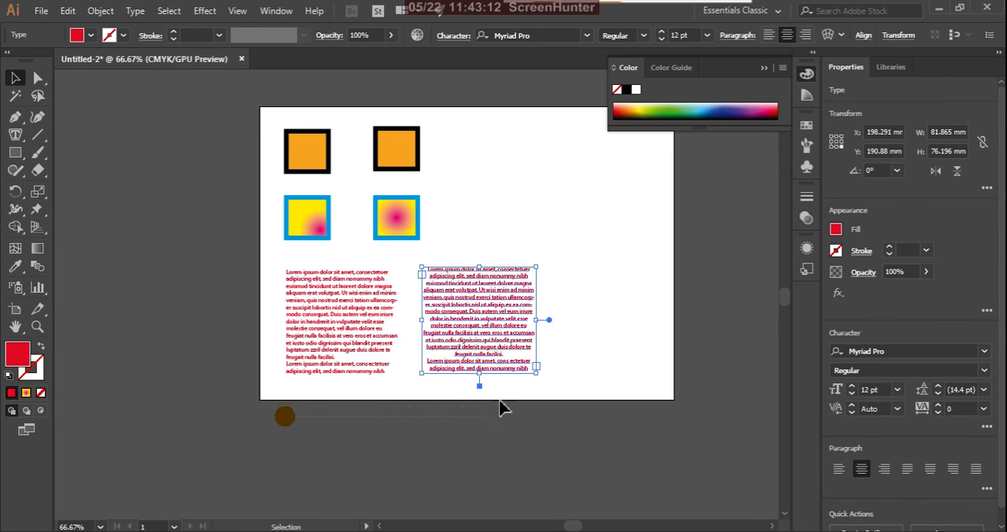
{"action": "left_click_drag", "start_coordinate": [556, 300], "coordinate": [555, 300]}
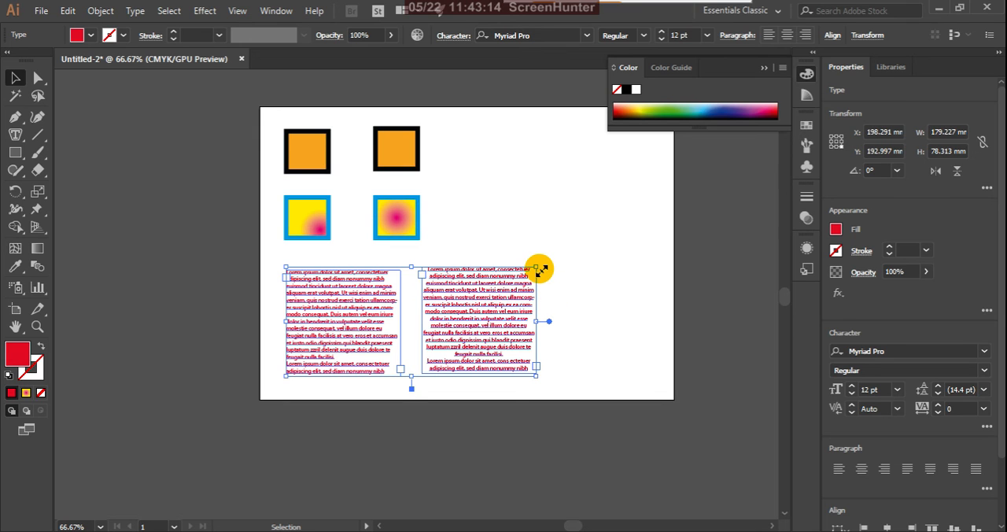
{"action": "left_click_drag", "start_coordinate": [538, 268], "coordinate": [502, 283]}
{"action": "left_click_drag", "start_coordinate": [475, 335], "coordinate": [612, 179]}
{"action": "left_click", "coordinate": [568, 267]}
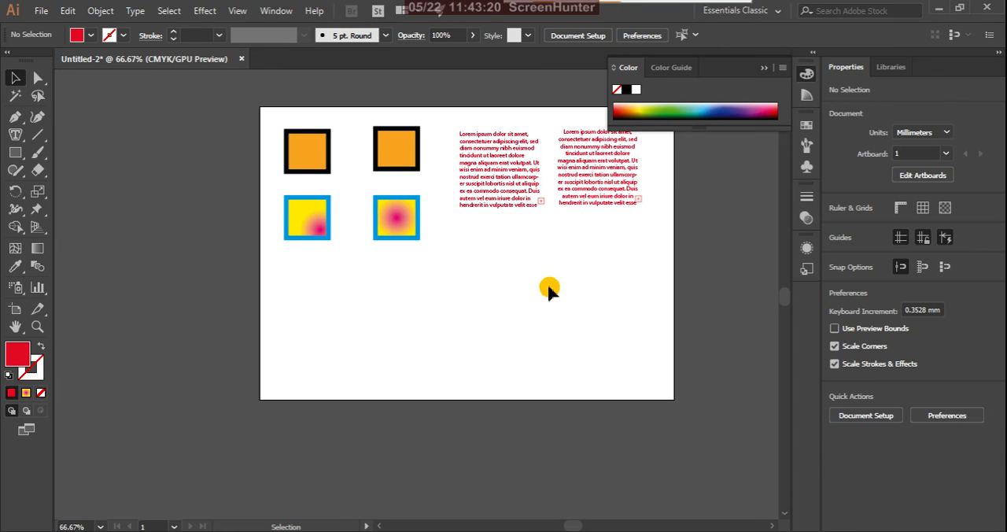
Step: Switch from the Eyedropper to the Measure tool in the same tool group
{"action": "left_click", "coordinate": [22, 269]}
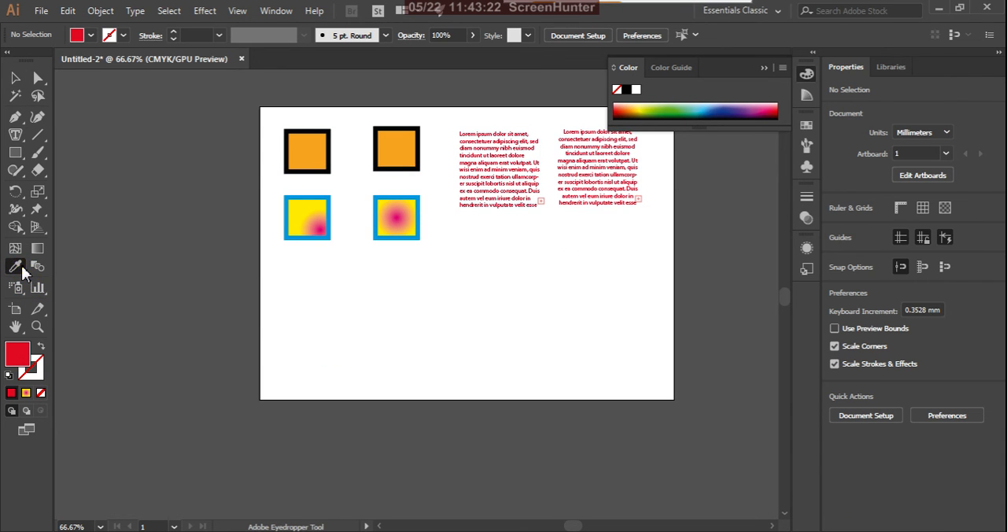
{"action": "left_click_drag", "start_coordinate": [23, 271], "coordinate": [72, 284]}
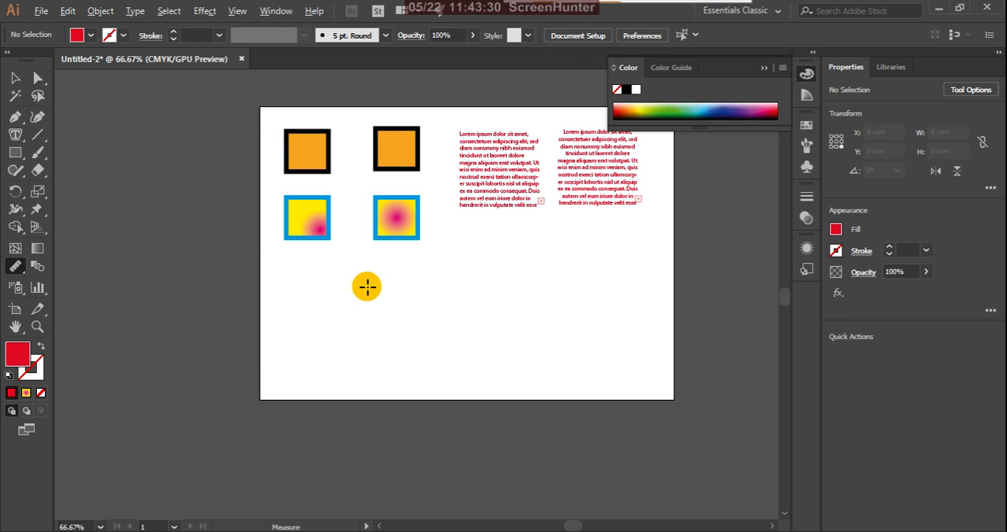
Step: Set the stroke to near-black 0A0A00 and draw a red rectangle about 62 by 33 mm below the gradient squares
{"action": "scroll", "coordinate": [366, 237], "scroll_direction": "up", "scroll_amount": 1}
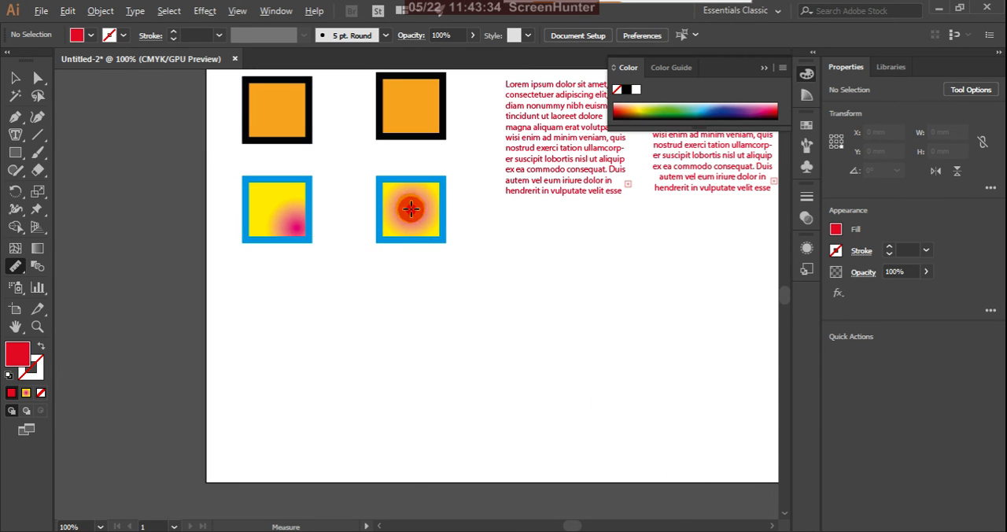
{"action": "scroll", "coordinate": [411, 209], "scroll_direction": "up", "scroll_amount": 1}
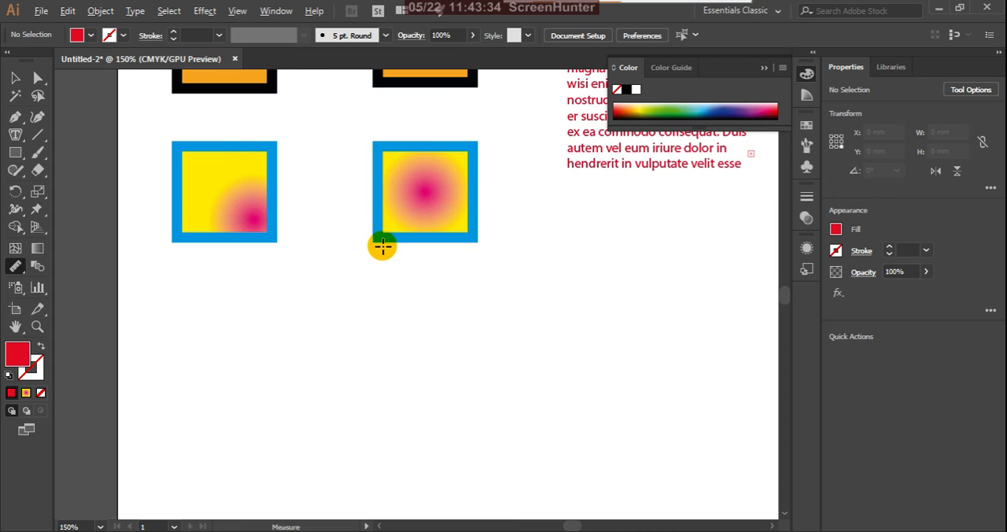
{"action": "left_click", "coordinate": [18, 158]}
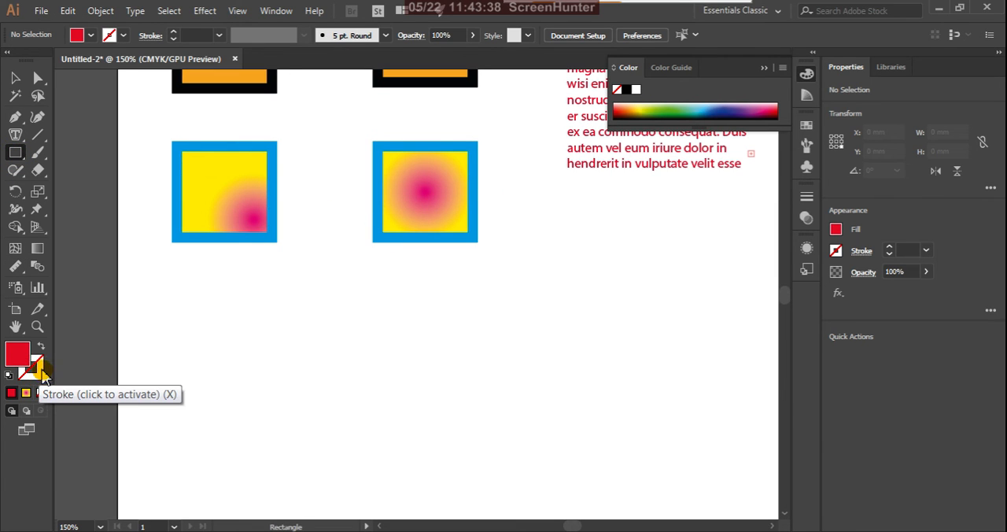
{"action": "double_click", "coordinate": [35, 367]}
{"action": "mouse_move", "coordinate": [695, 457]}
{"action": "left_mouse_down"}
{"action": "mouse_move", "coordinate": [764, 489]}
{"action": "mouse_move", "coordinate": [751, 469]}
{"action": "left_mouse_up"}
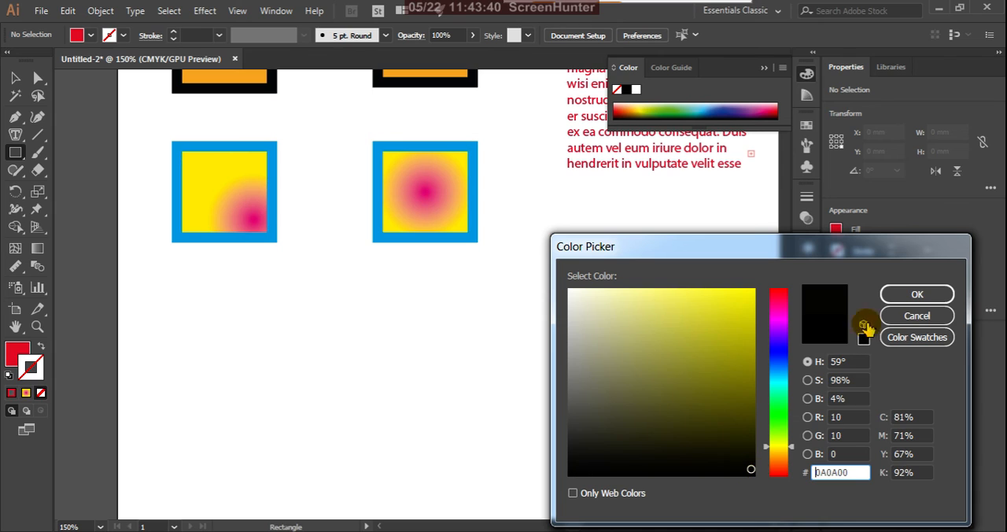
{"action": "left_click", "coordinate": [897, 295]}
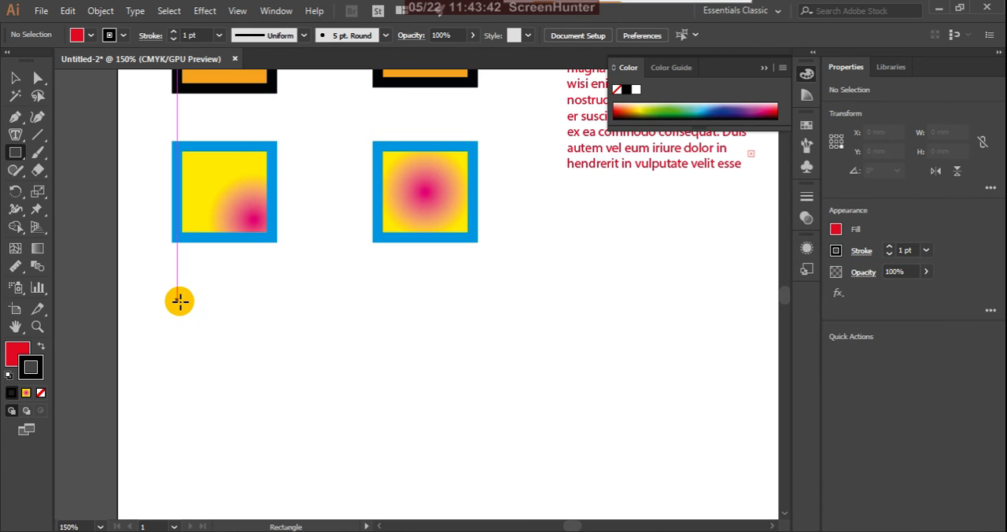
{"action": "left_click_drag", "start_coordinate": [179, 300], "coordinate": [373, 403]}
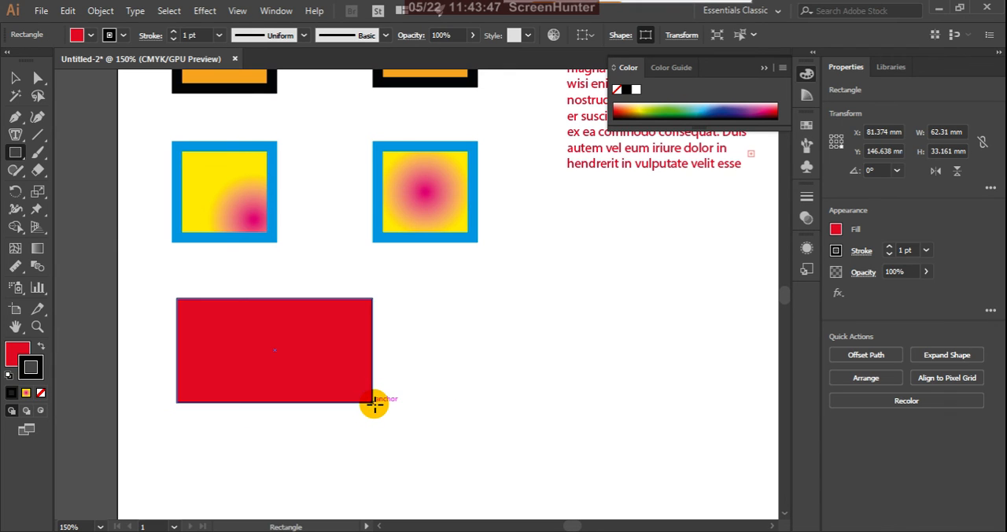
Step: Show the Info panel and place it over the empty artboard area beside the red rectangle
{"action": "left_click", "coordinate": [15, 77]}
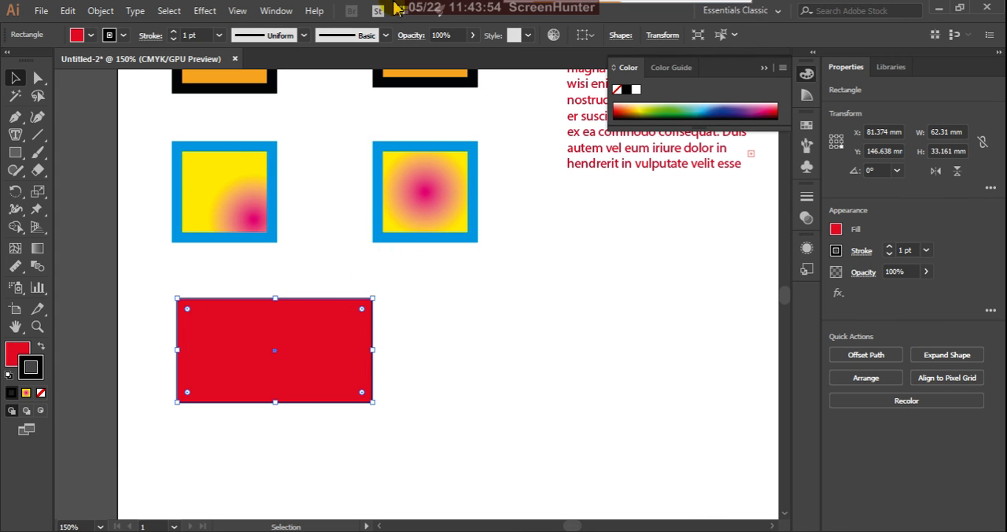
{"action": "left_click", "coordinate": [277, 11]}
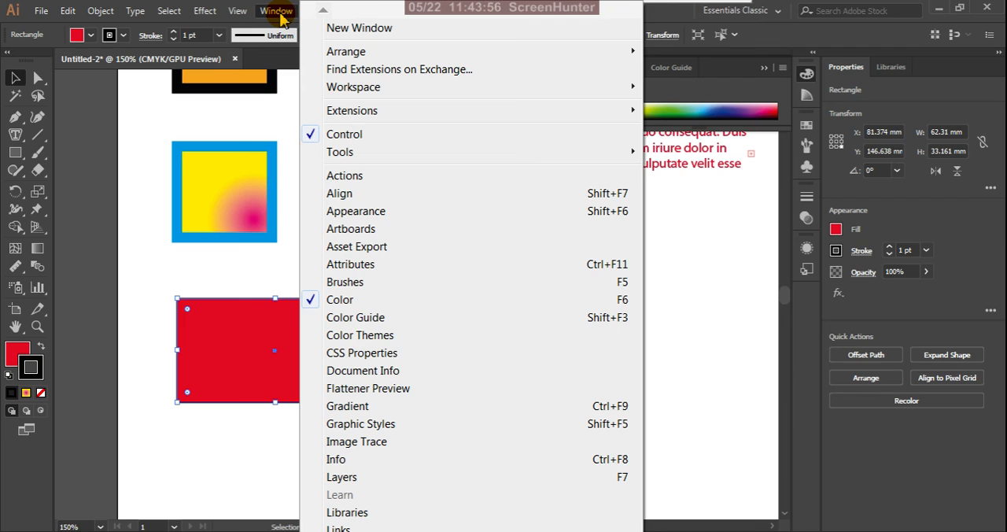
{"action": "left_click", "coordinate": [356, 461]}
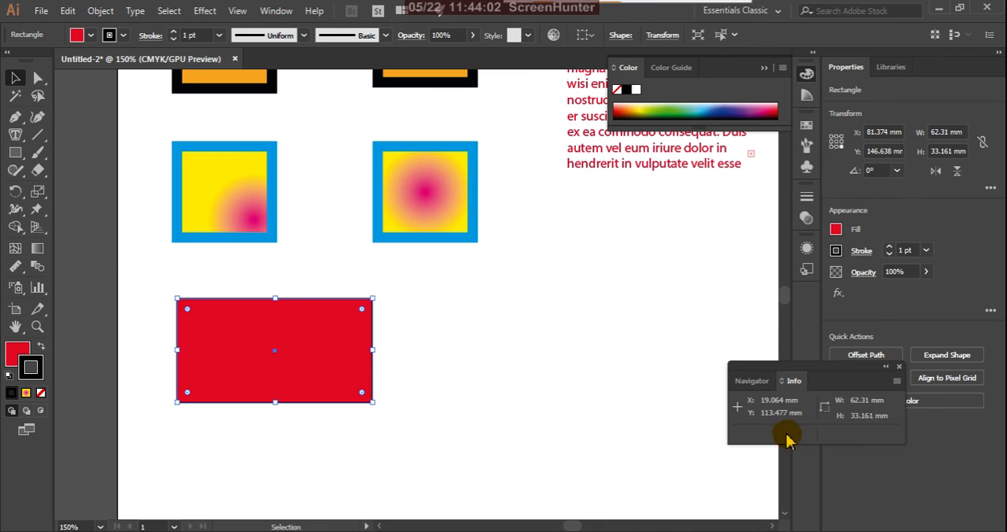
{"action": "left_click_drag", "start_coordinate": [837, 369], "coordinate": [701, 364]}
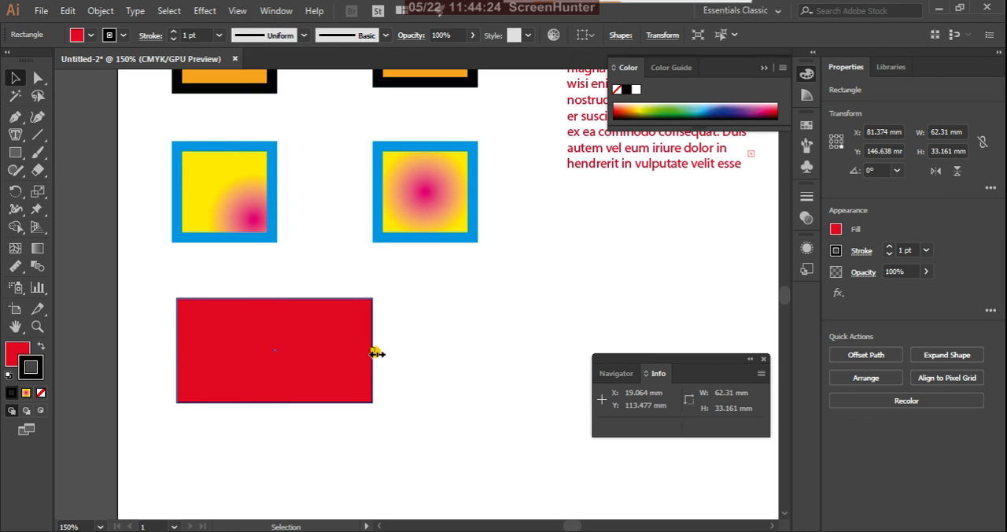
Step: Enlarge the red rectangle to about 88 mm wide and 43 mm high by extending its right and bottom edges
{"action": "left_click_drag", "start_coordinate": [375, 351], "coordinate": [456, 357]}
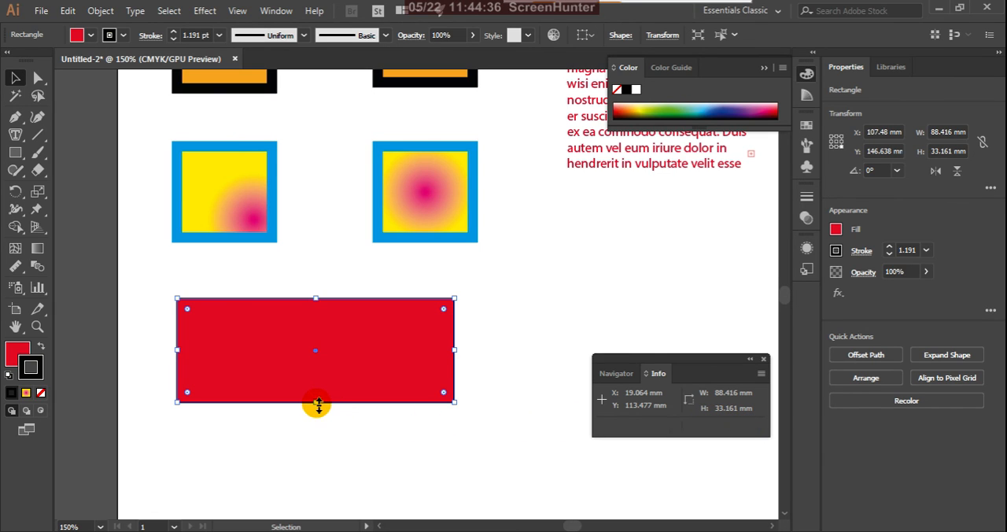
{"action": "left_click_drag", "start_coordinate": [317, 405], "coordinate": [315, 433]}
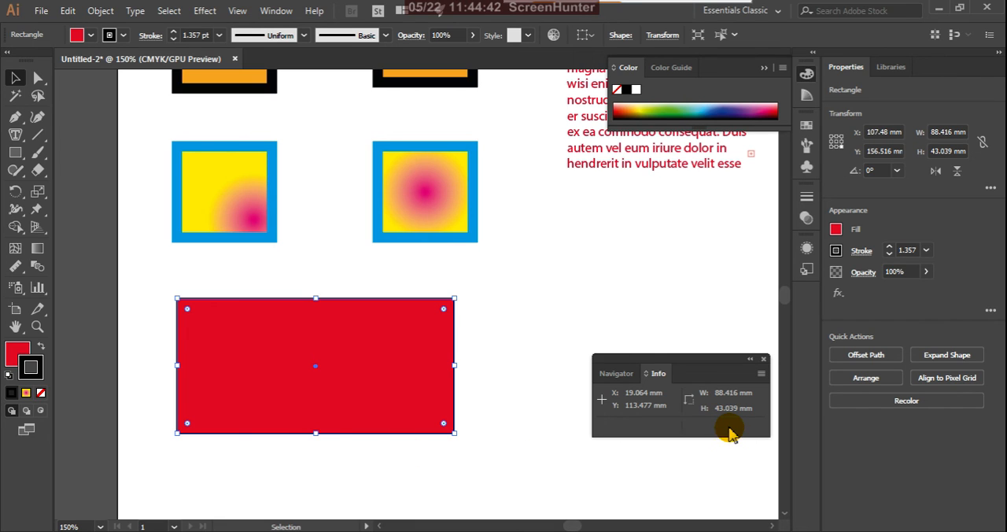
Step: Measure the red rectangle's height from its top edge straight down to its bottom edge
{"action": "left_click", "coordinate": [17, 269]}
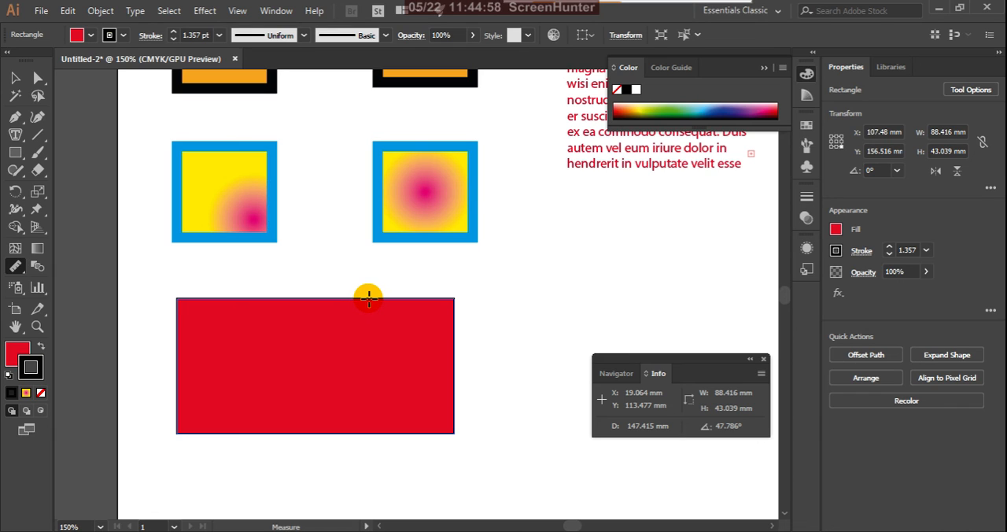
{"action": "left_click_drag", "start_coordinate": [368, 296], "coordinate": [367, 434]}
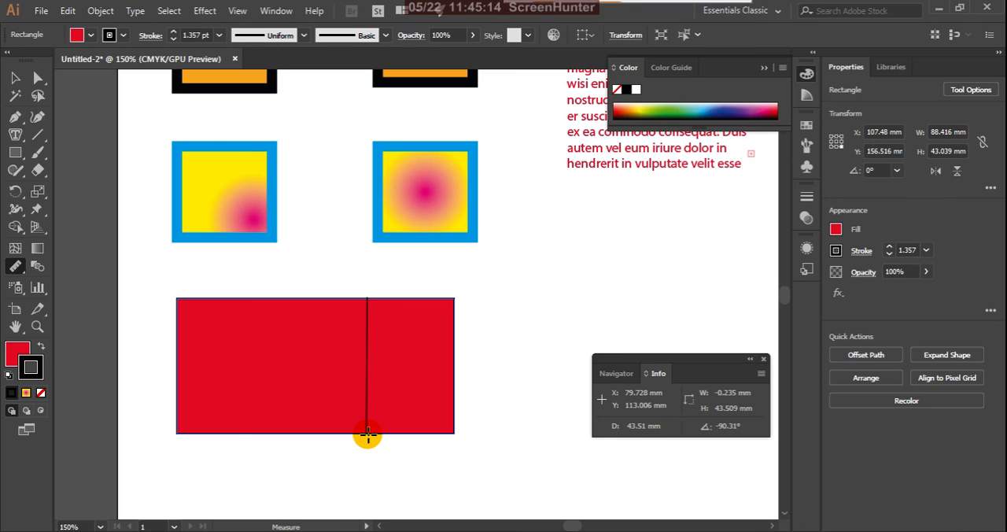
{"action": "left_click_drag", "start_coordinate": [368, 434], "coordinate": [368, 436]}
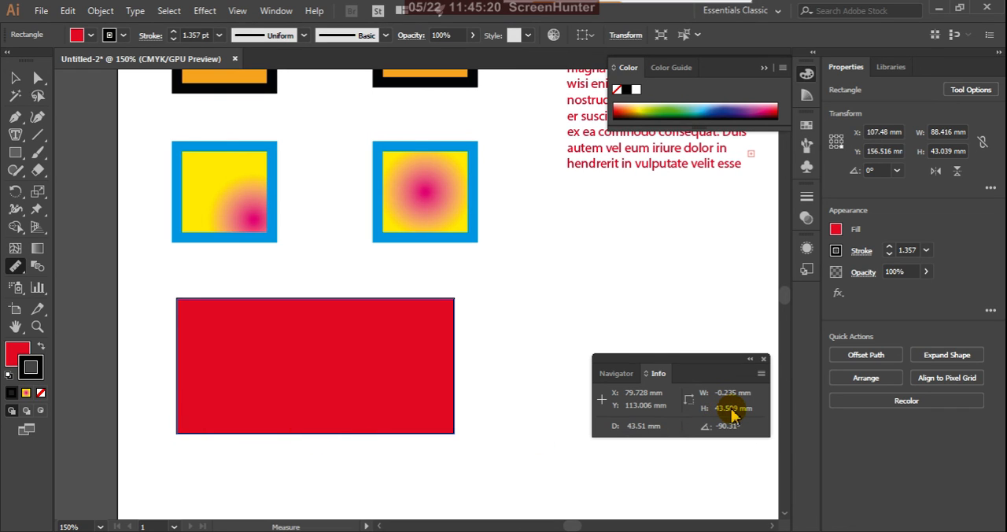
Step: Reselect the red rectangle and measure its width from the left edge to the right edge
{"action": "left_click", "coordinate": [15, 78]}
{"action": "left_click", "coordinate": [295, 346]}
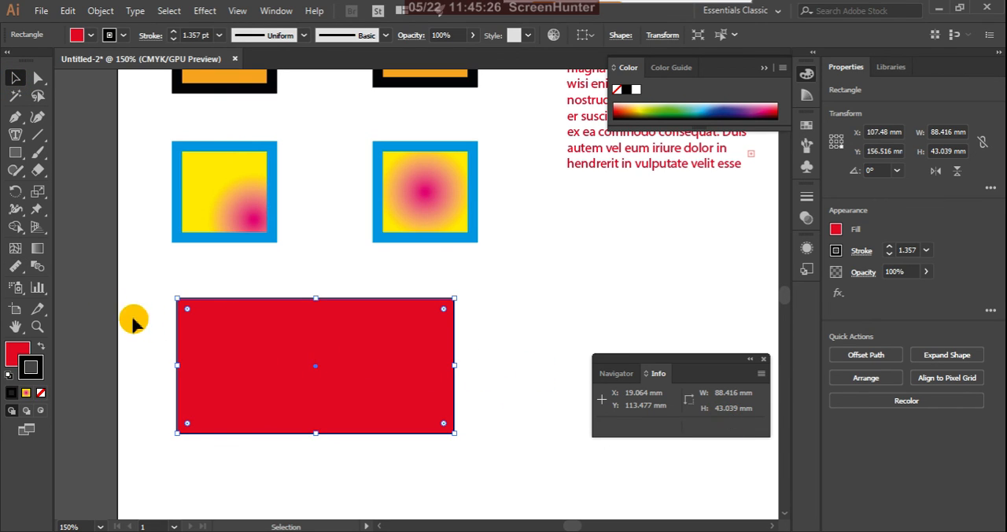
{"action": "left_click", "coordinate": [16, 266]}
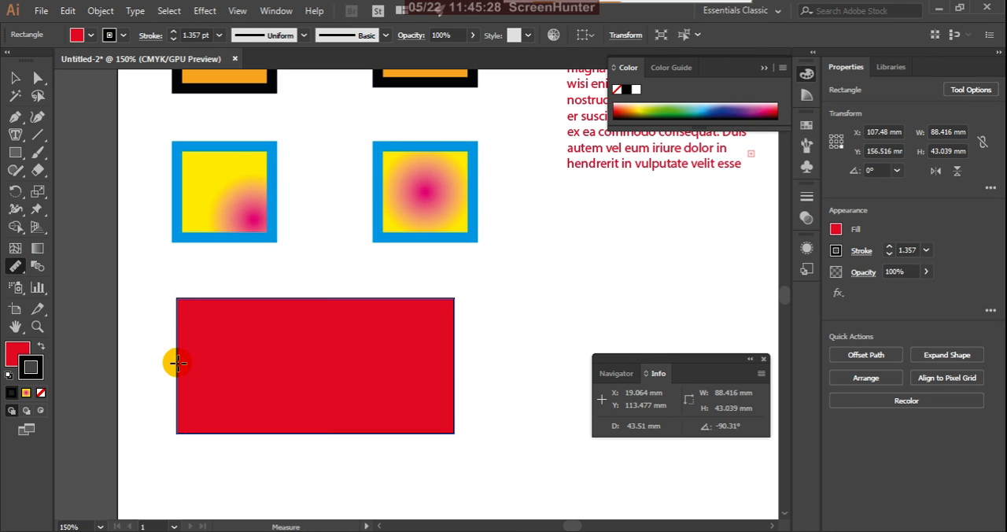
{"action": "left_click_drag", "start_coordinate": [175, 361], "coordinate": [455, 362]}
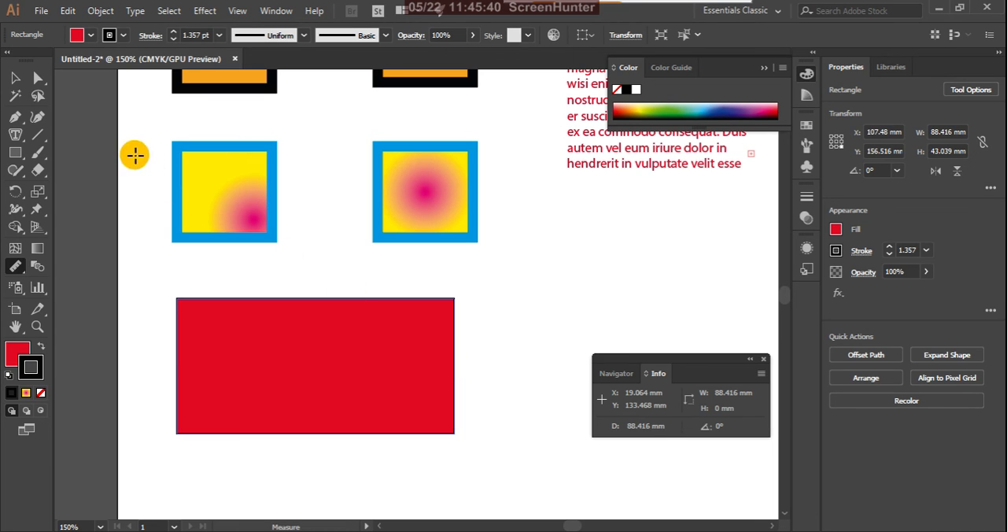
Step: Reselect the red rectangle and measure its diagonal from the upper-right corner to the lower-left corner
{"action": "left_click", "coordinate": [14, 78]}
{"action": "left_click", "coordinate": [312, 379]}
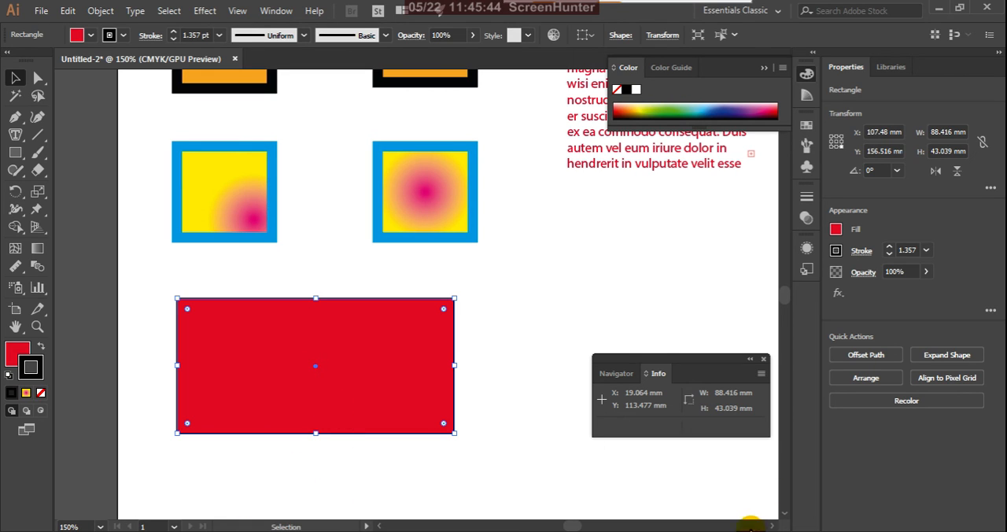
{"action": "left_click", "coordinate": [15, 268]}
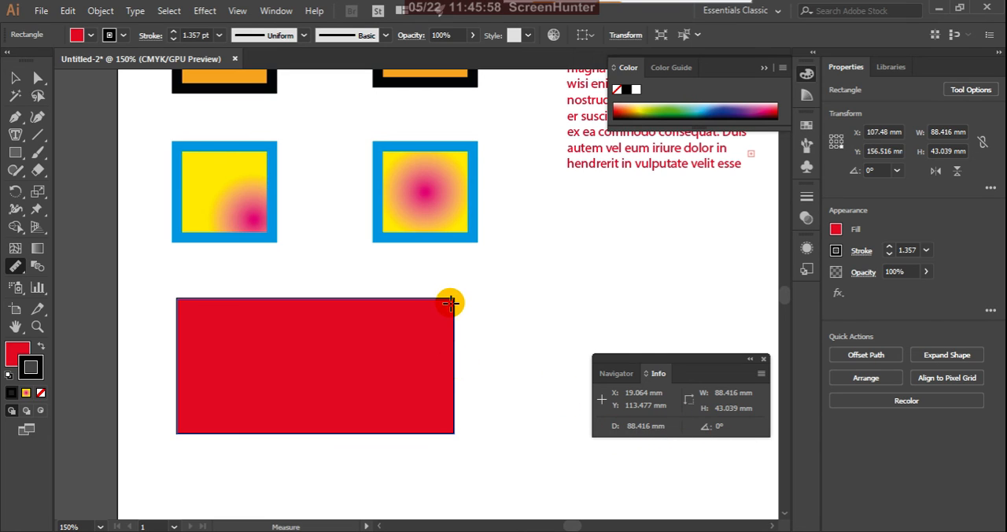
{"action": "mouse_move", "coordinate": [453, 300]}
{"action": "left_mouse_down"}
{"action": "mouse_move", "coordinate": [275, 400]}
{"action": "mouse_move", "coordinate": [180, 432]}
{"action": "left_mouse_up"}
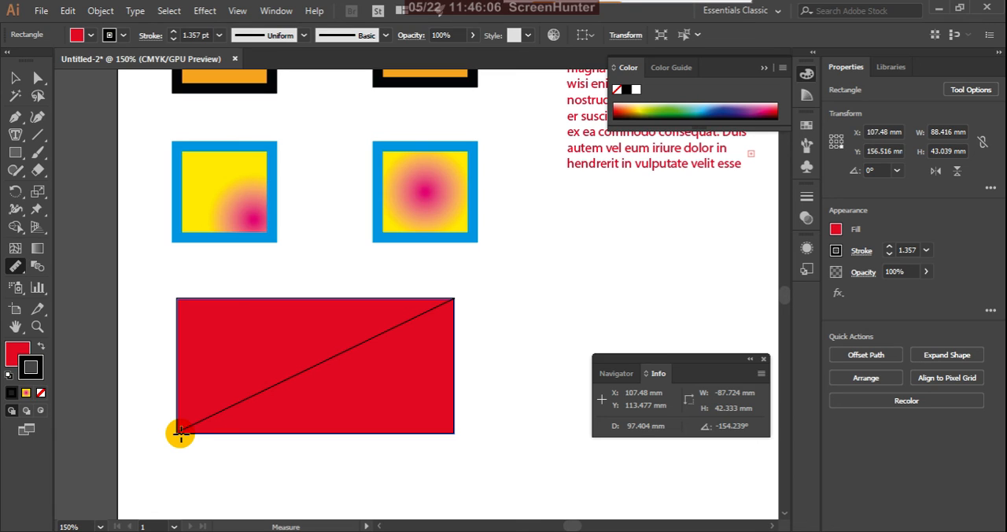
{"action": "left_click_drag", "start_coordinate": [180, 432], "coordinate": [181, 432]}
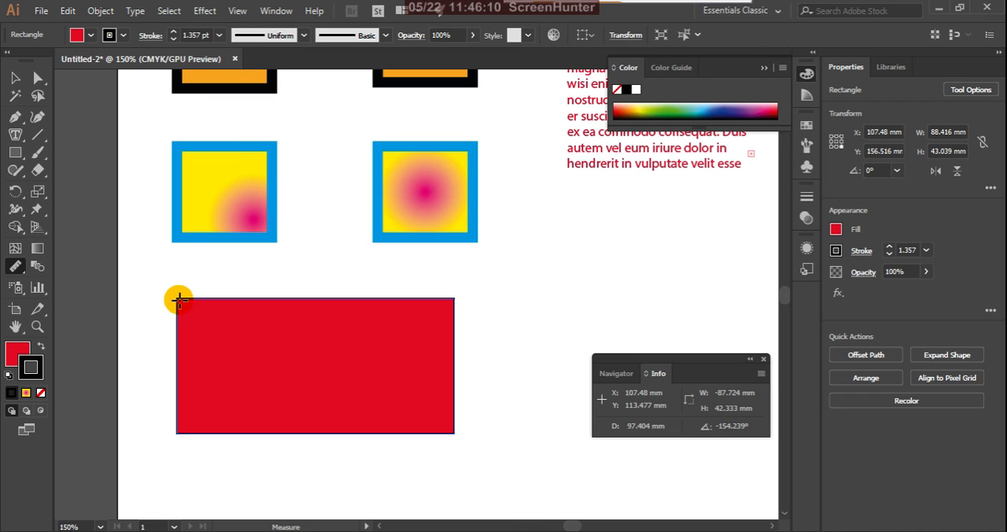
Step: Measure the rectangle's other diagonal from upper-left to lower-right corner, plus a short slanted distance inward from its right edge
{"action": "left_click_drag", "start_coordinate": [177, 299], "coordinate": [454, 430]}
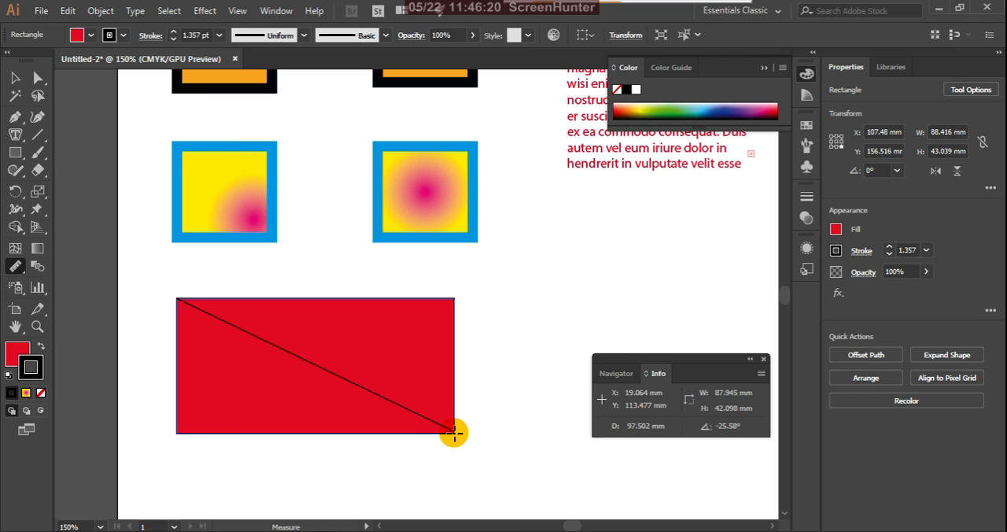
{"action": "left_click_drag", "start_coordinate": [454, 432], "coordinate": [454, 433]}
{"action": "left_click_drag", "start_coordinate": [453, 393], "coordinate": [421, 431]}
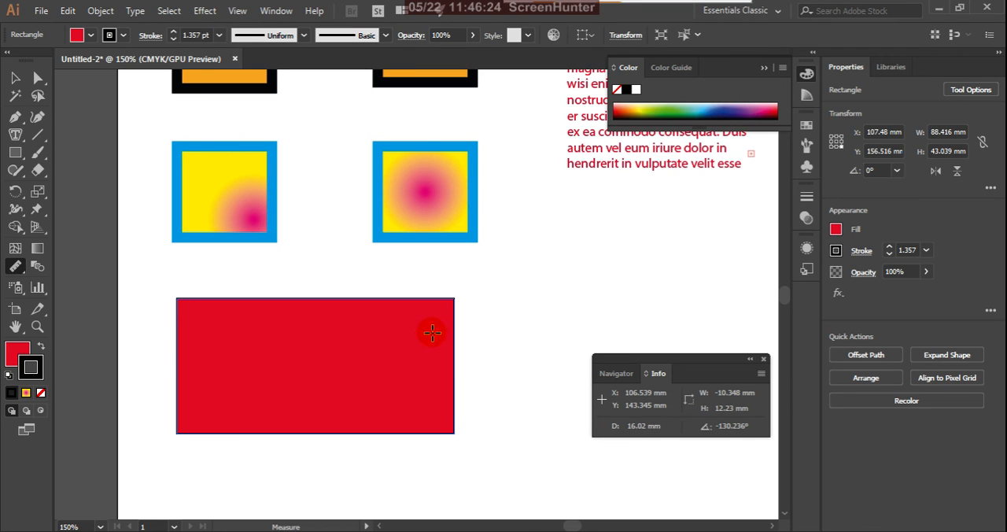
Step: Measure a slanted distance across the red rectangle's interior, and measure its width again from left edge to right edge
{"action": "left_click_drag", "start_coordinate": [432, 333], "coordinate": [354, 427]}
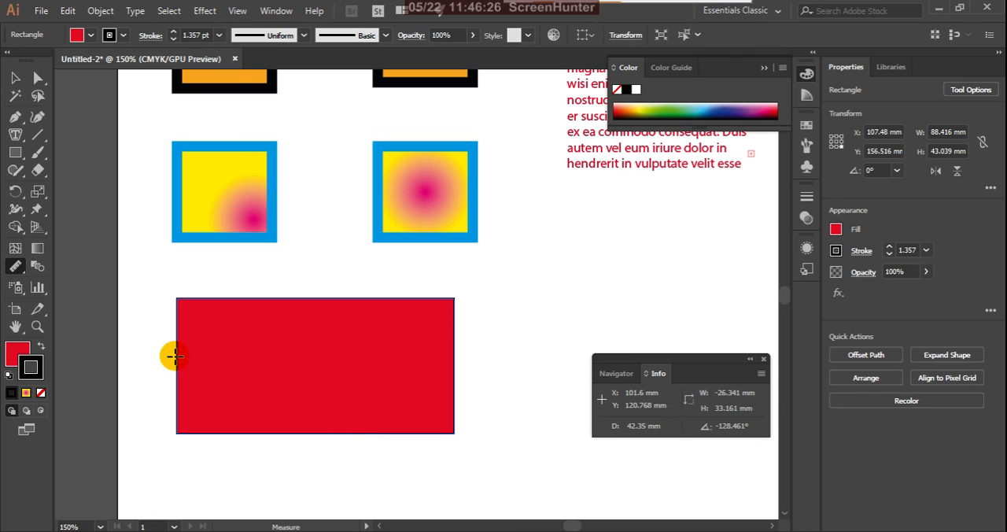
{"action": "left_click_drag", "start_coordinate": [179, 355], "coordinate": [455, 357]}
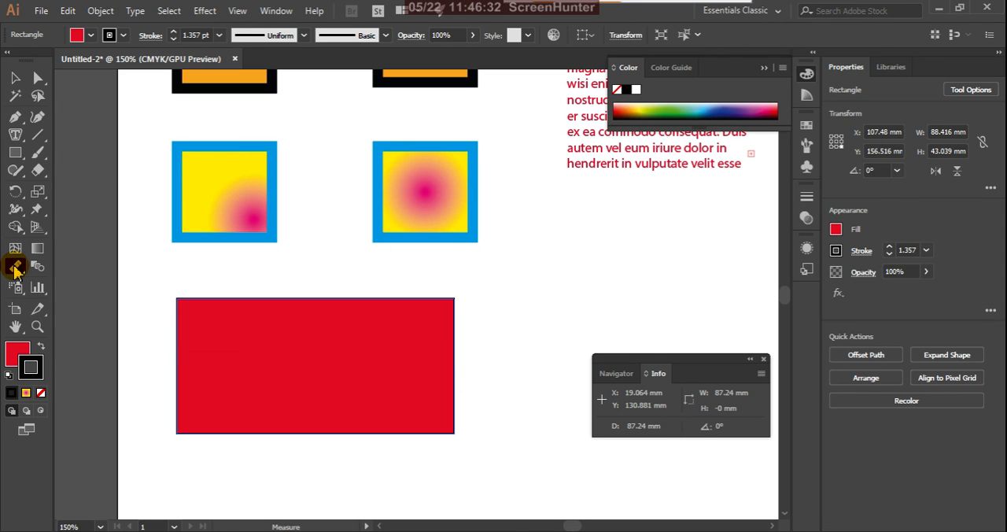
Step: Restore the Eyedropper in place of the Measure tool, switch to the Selection tool and close the Info readout
{"action": "left_click_drag", "start_coordinate": [15, 266], "coordinate": [51, 272]}
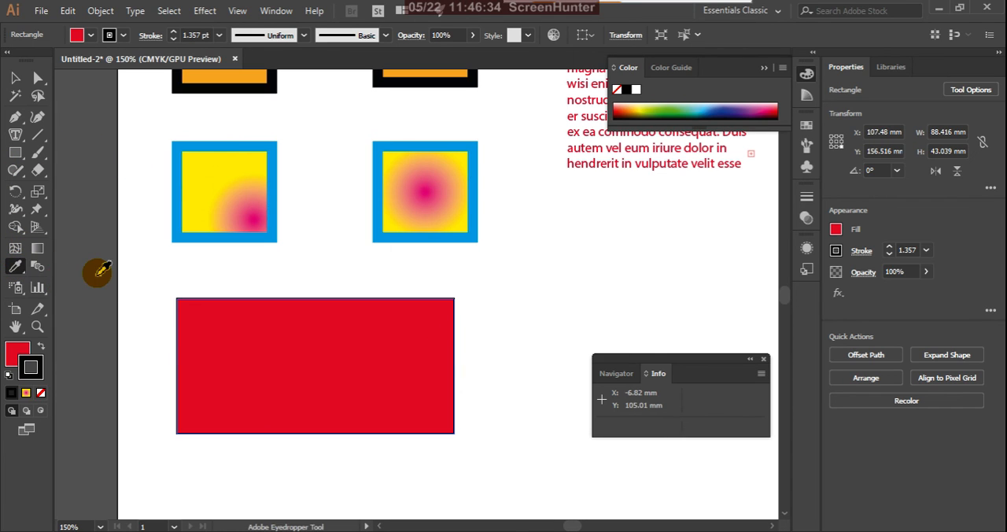
{"action": "left_click", "coordinate": [14, 78]}
{"action": "left_click", "coordinate": [764, 358]}
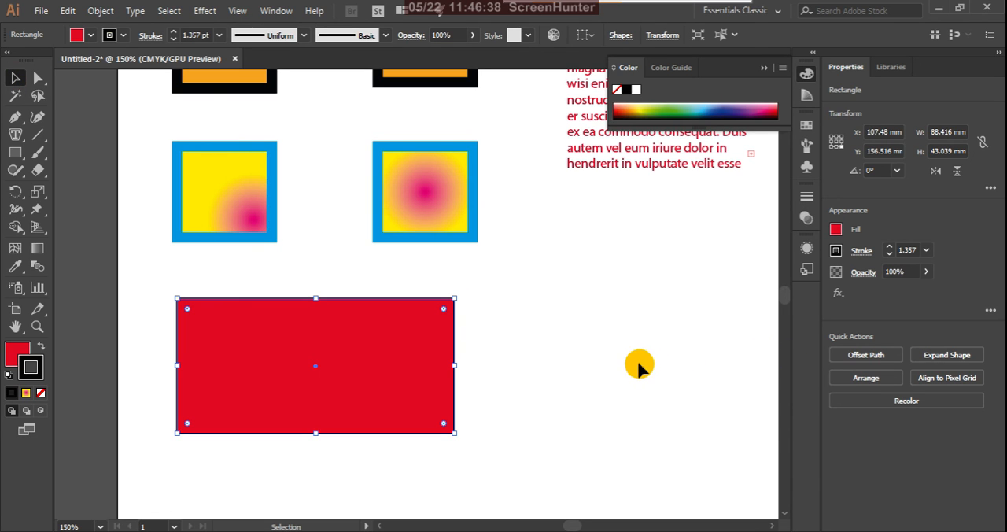
Step: Select all the squares, text blocks and the red rectangle, scale them up slightly to fit within the artboard, and deselect them
{"action": "scroll", "coordinate": [630, 400], "scroll_direction": "down", "scroll_amount": 2}
{"action": "scroll", "coordinate": [594, 403], "scroll_direction": "down", "scroll_amount": 1}
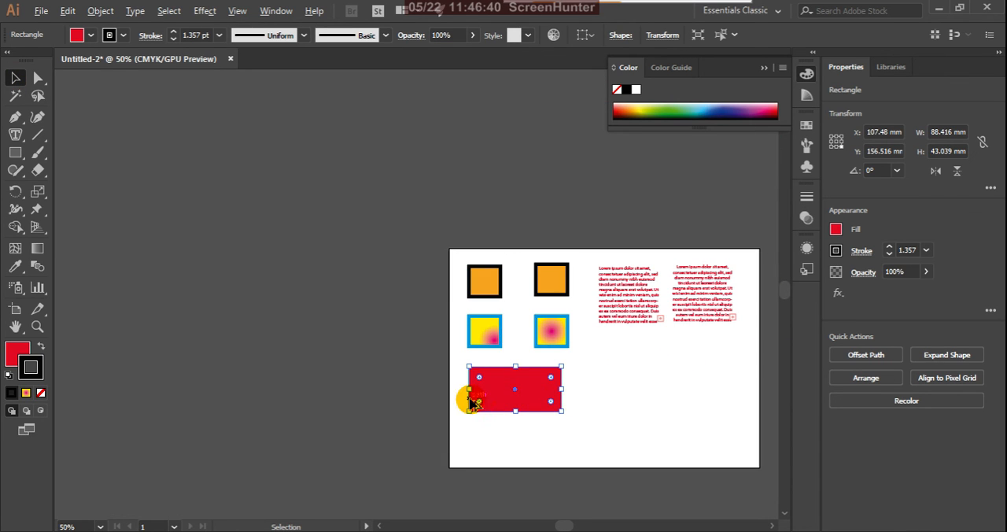
{"action": "left_click_drag", "start_coordinate": [439, 251], "coordinate": [753, 465]}
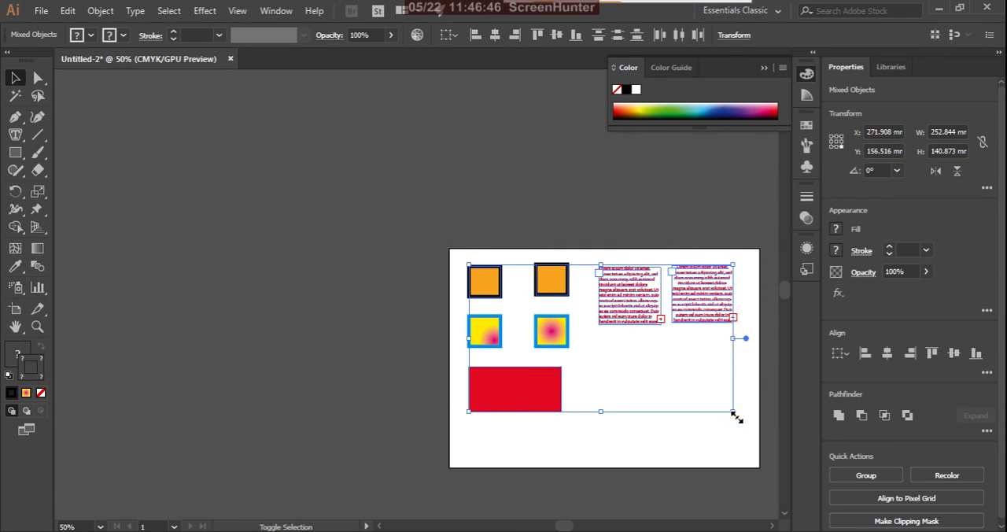
{"action": "left_click_drag", "start_coordinate": [734, 415], "coordinate": [737, 472]}
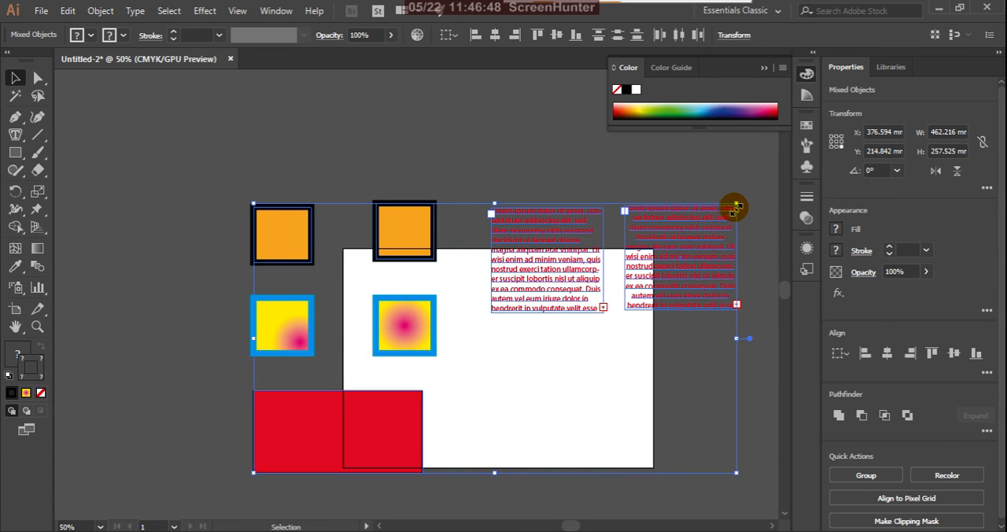
{"action": "left_click_drag", "start_coordinate": [736, 206], "coordinate": [728, 262]}
{"action": "left_click", "coordinate": [439, 438]}
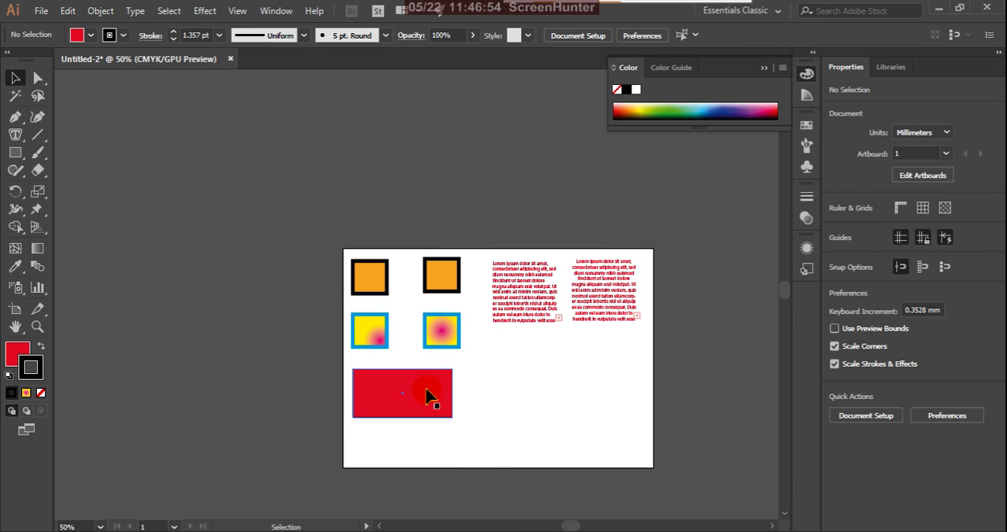
Step: Move the red rectangle straight down a little and place both text blocks beside it in the artboard's lower half
{"action": "left_click_drag", "start_coordinate": [428, 401], "coordinate": [427, 418]}
{"action": "left_click_drag", "start_coordinate": [590, 365], "coordinate": [645, 261]}
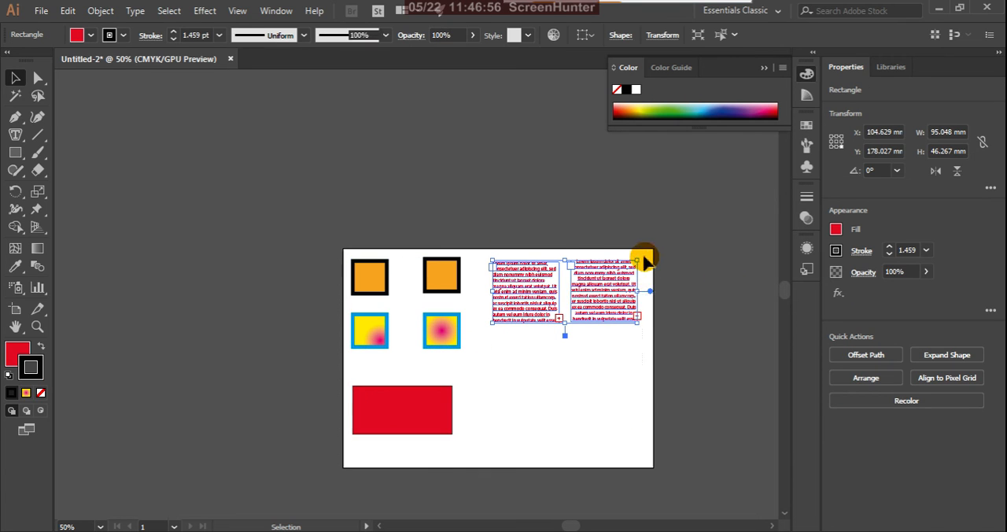
{"action": "left_click_drag", "start_coordinate": [588, 300], "coordinate": [568, 412]}
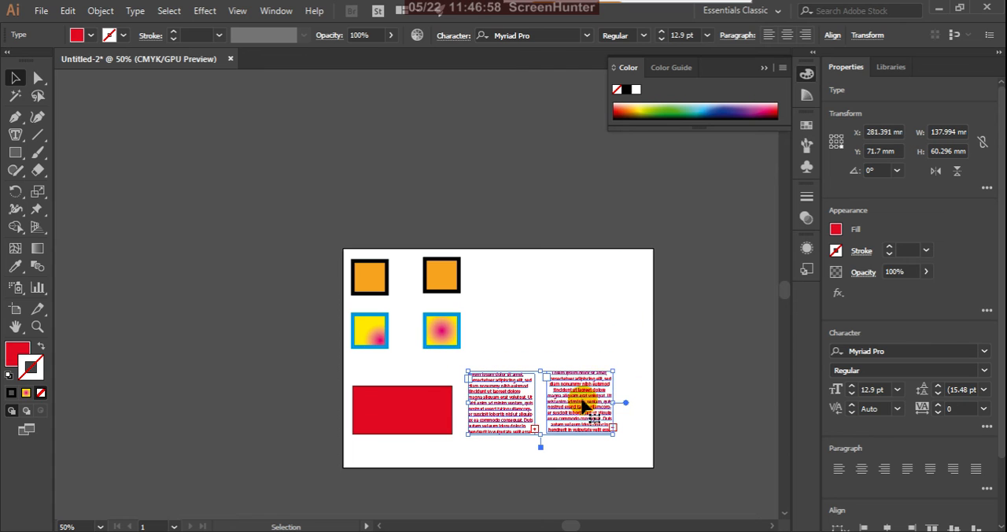
Step: Enlarge the two text frames together to about 168 × 73 mm overall and fit them between the red rectangle and the artboard's right edge
{"action": "left_click_drag", "start_coordinate": [614, 370], "coordinate": [633, 338]}
{"action": "left_click_drag", "start_coordinate": [610, 402], "coordinate": [625, 377]}
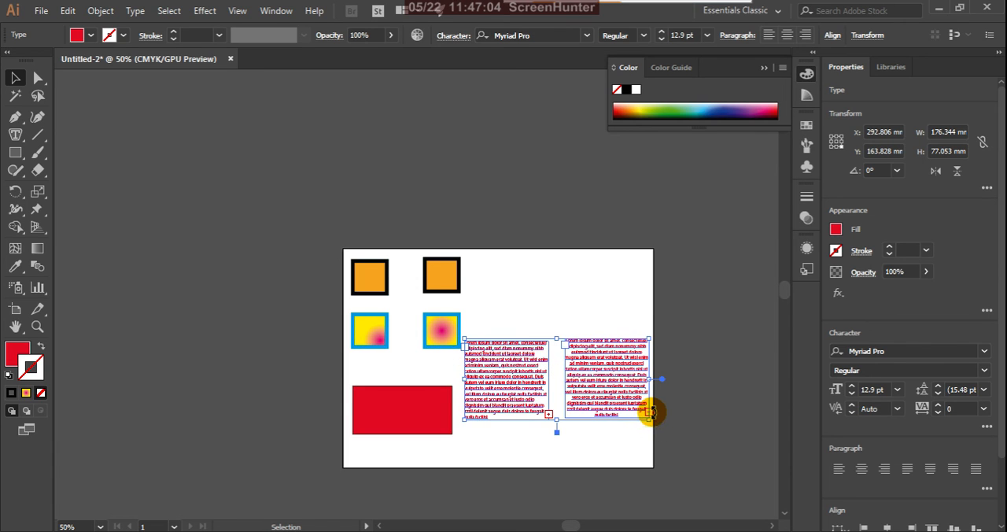
{"action": "left_click_drag", "start_coordinate": [650, 423], "coordinate": [612, 412]}
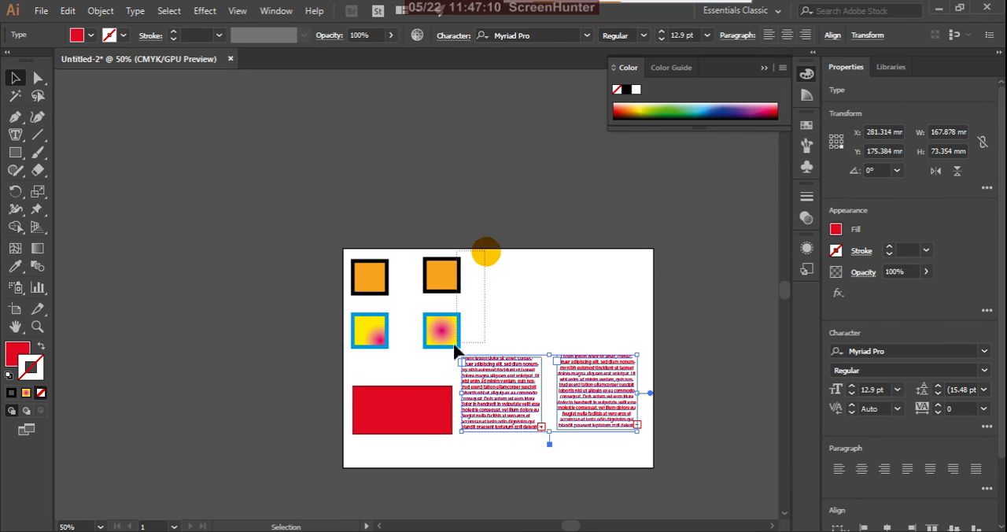
Step: Move the right column of squares above the text blocks, centre the left column above the red rectangle, and deselect everything
{"action": "left_click_drag", "start_coordinate": [455, 350], "coordinate": [455, 350]}
{"action": "left_click_drag", "start_coordinate": [445, 340], "coordinate": [554, 334]}
{"action": "left_click_drag", "start_coordinate": [325, 241], "coordinate": [422, 338]}
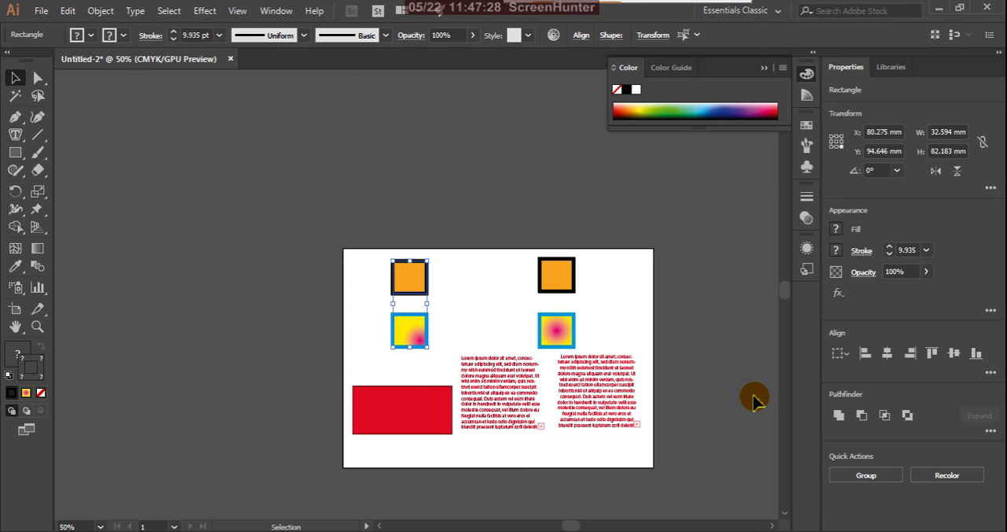
{"action": "left_click", "coordinate": [484, 289]}
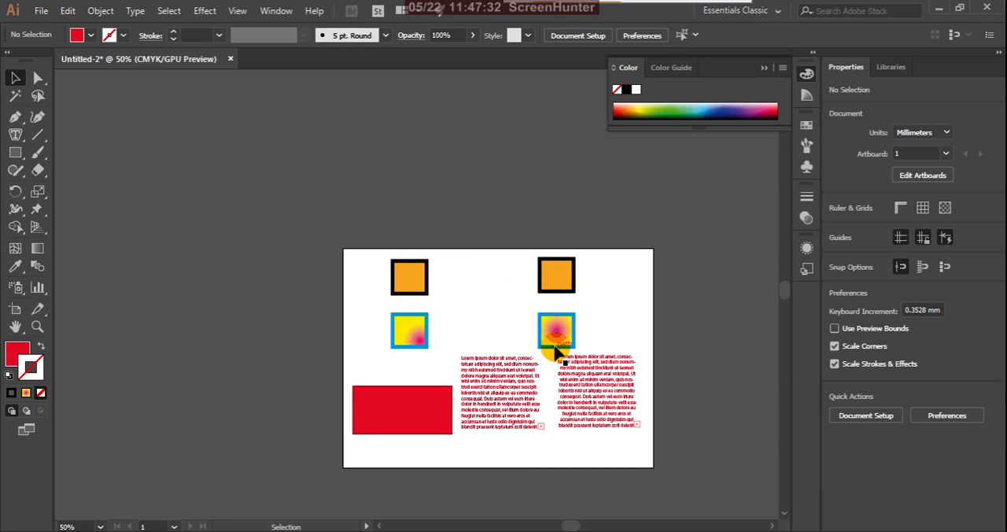
{"action": "scroll", "coordinate": [618, 435], "scroll_direction": "up", "scroll_amount": 2}
{"action": "scroll", "coordinate": [625, 433], "scroll_direction": "down", "scroll_amount": 1}
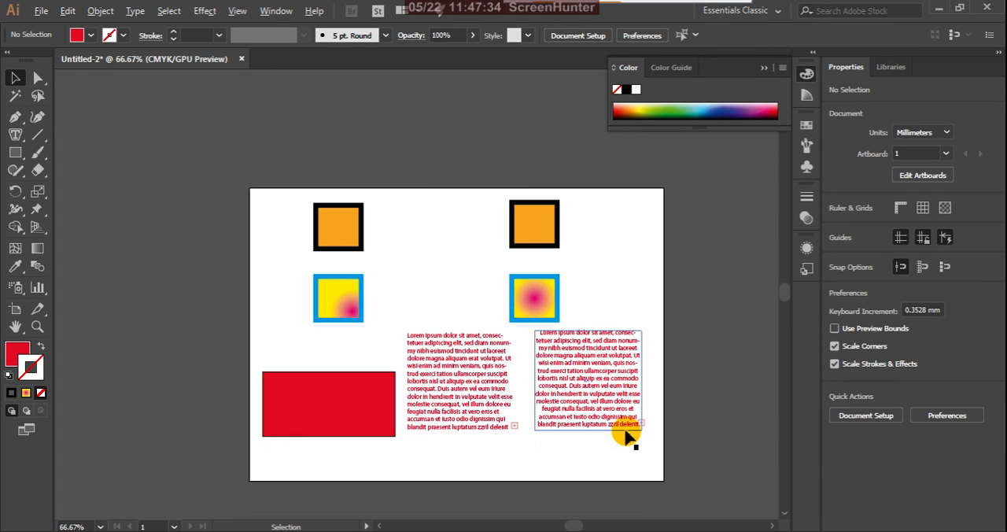